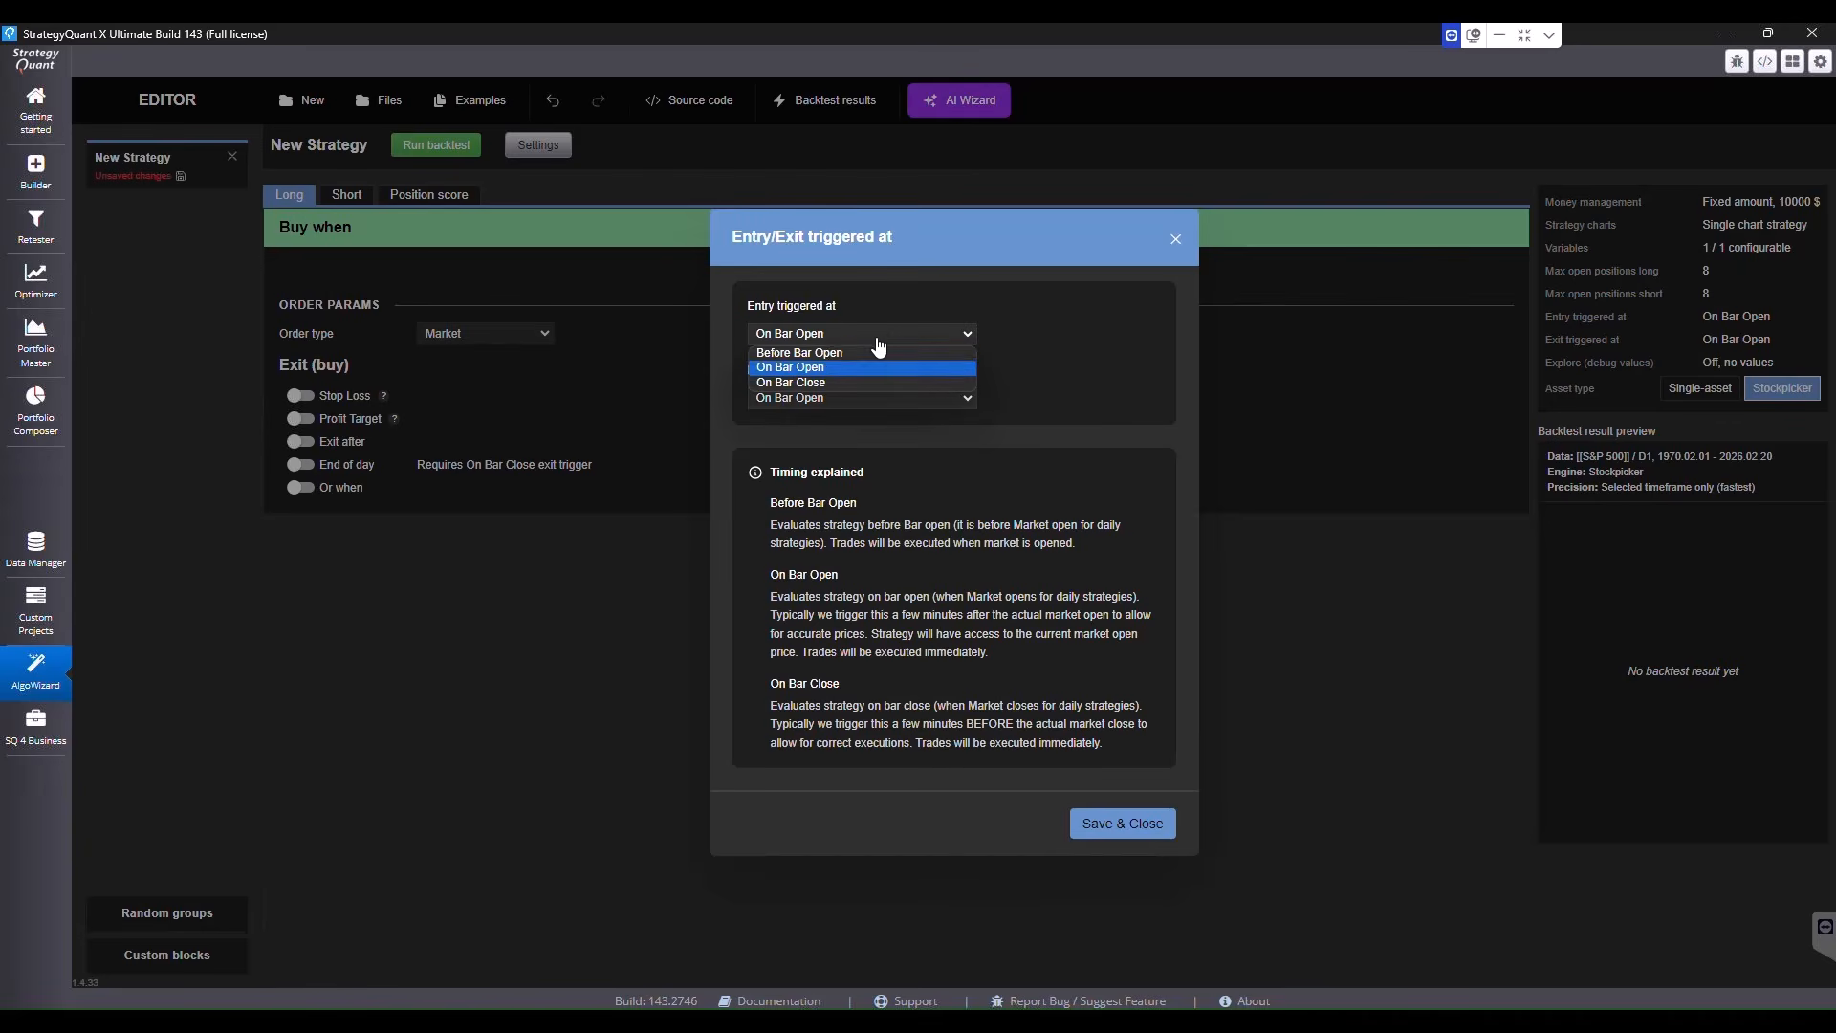
Set the strategy's entry trigger to Before Bar Open and its exit trigger to On Bar Close, and save
left_click(853, 353)
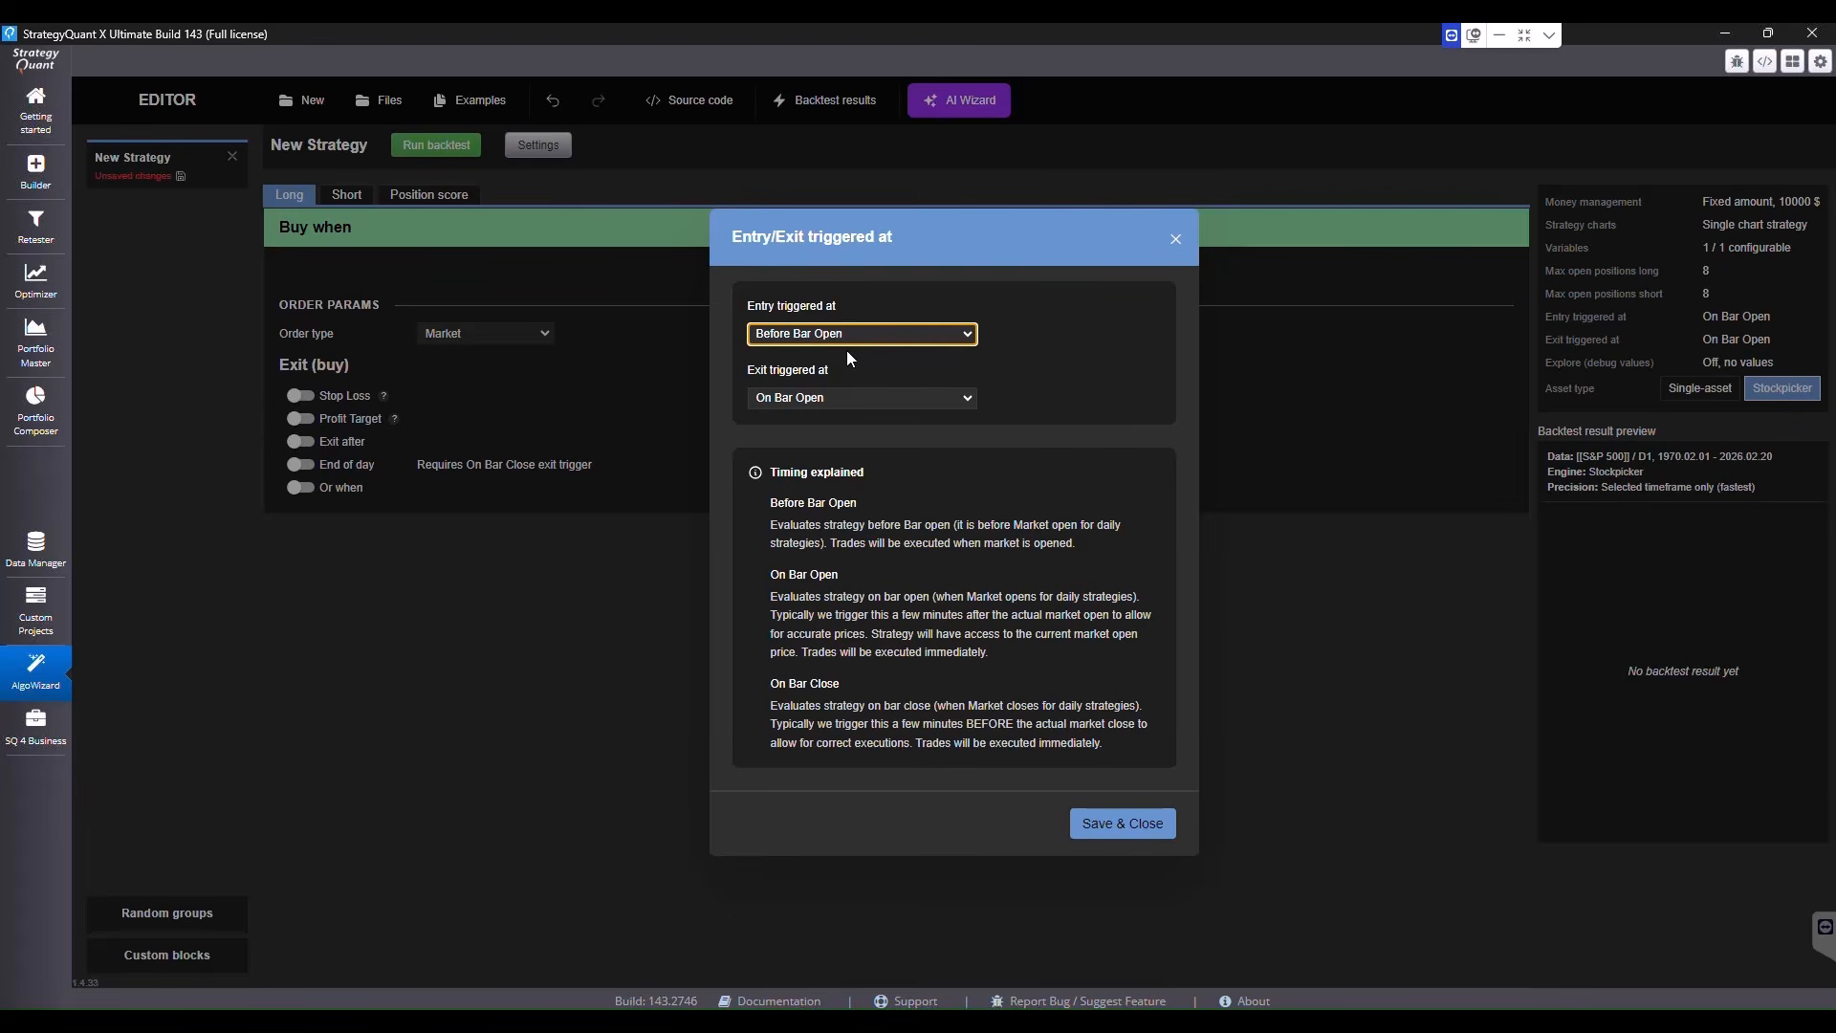
left_click(839, 398)
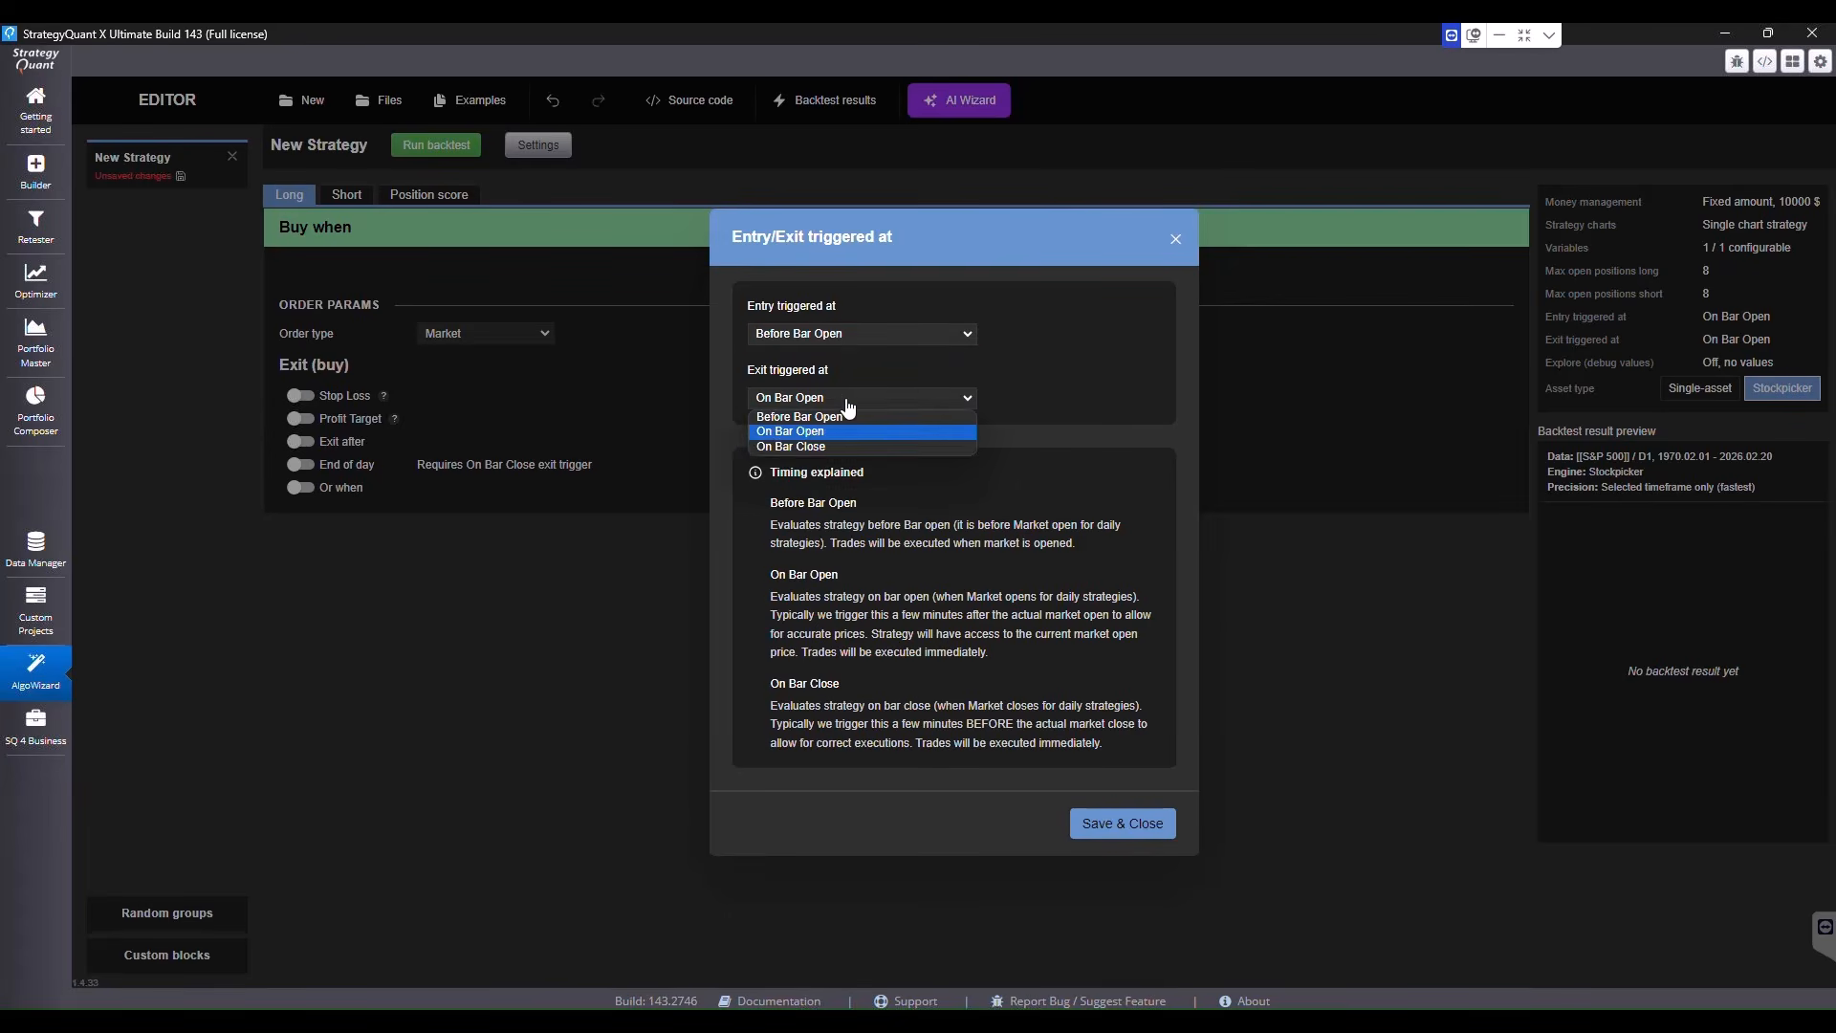
left_click(832, 456)
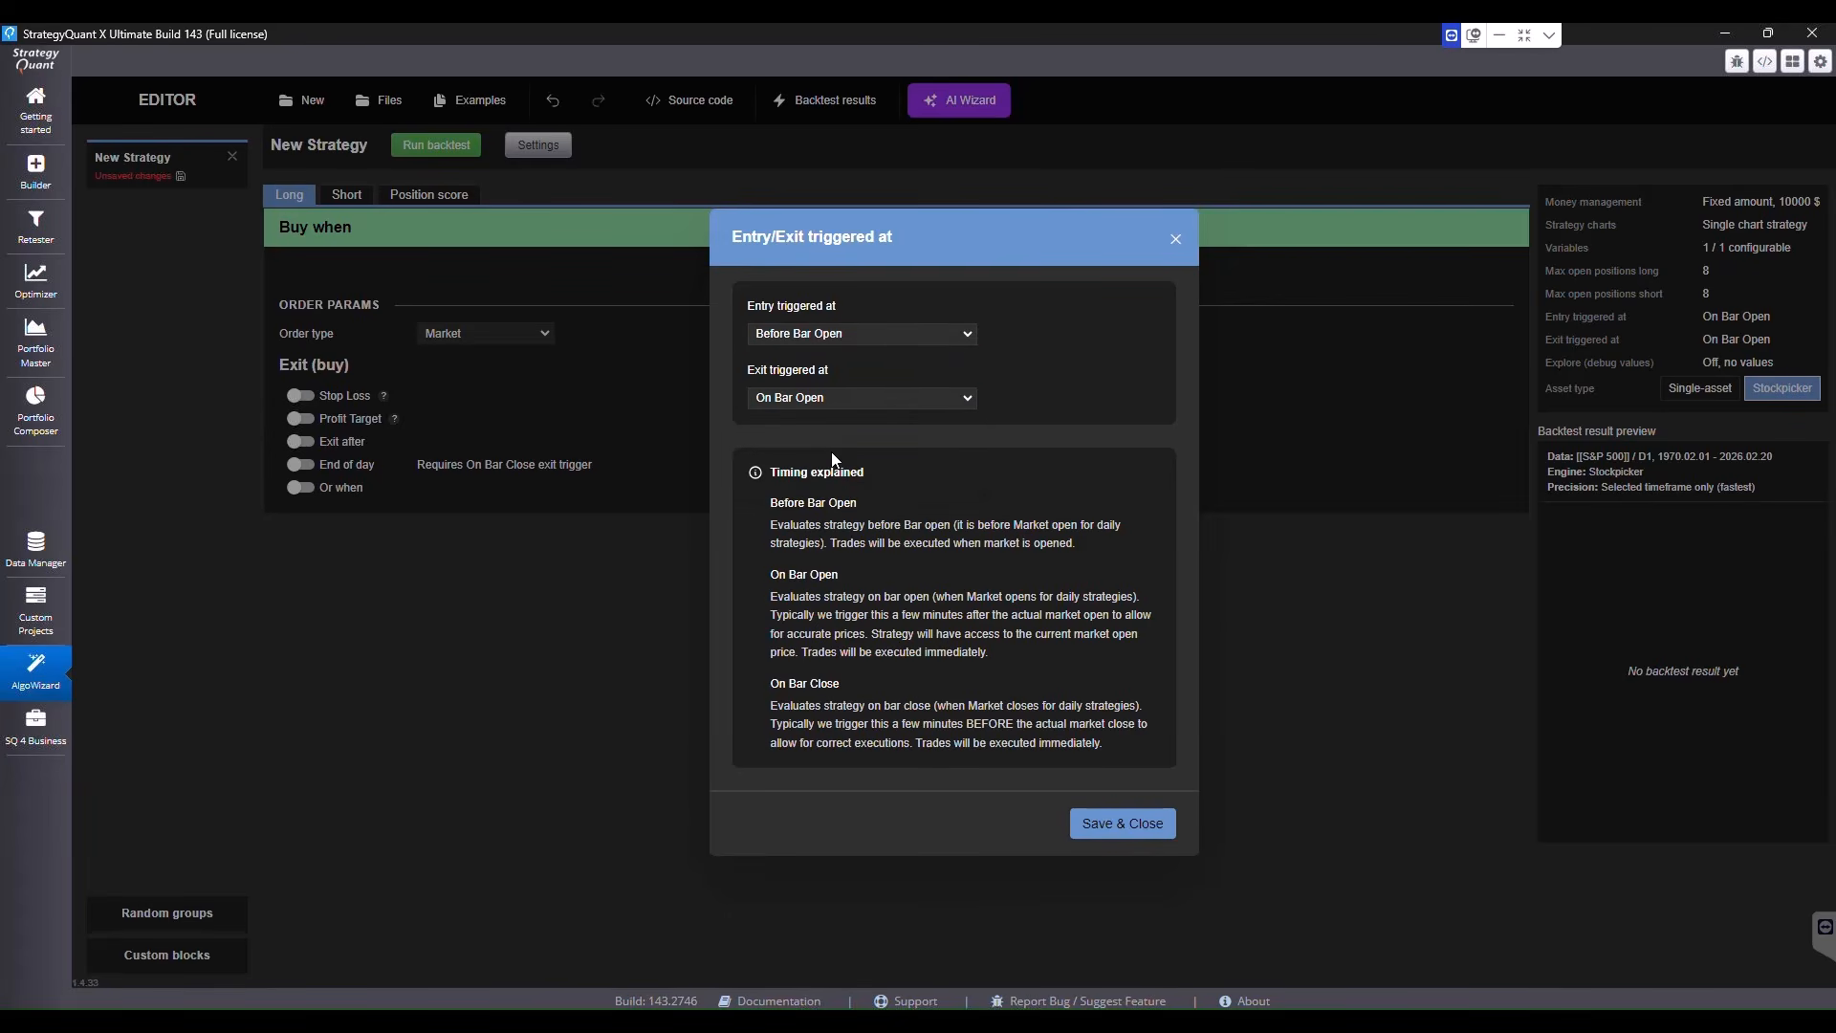
left_click(1162, 834)
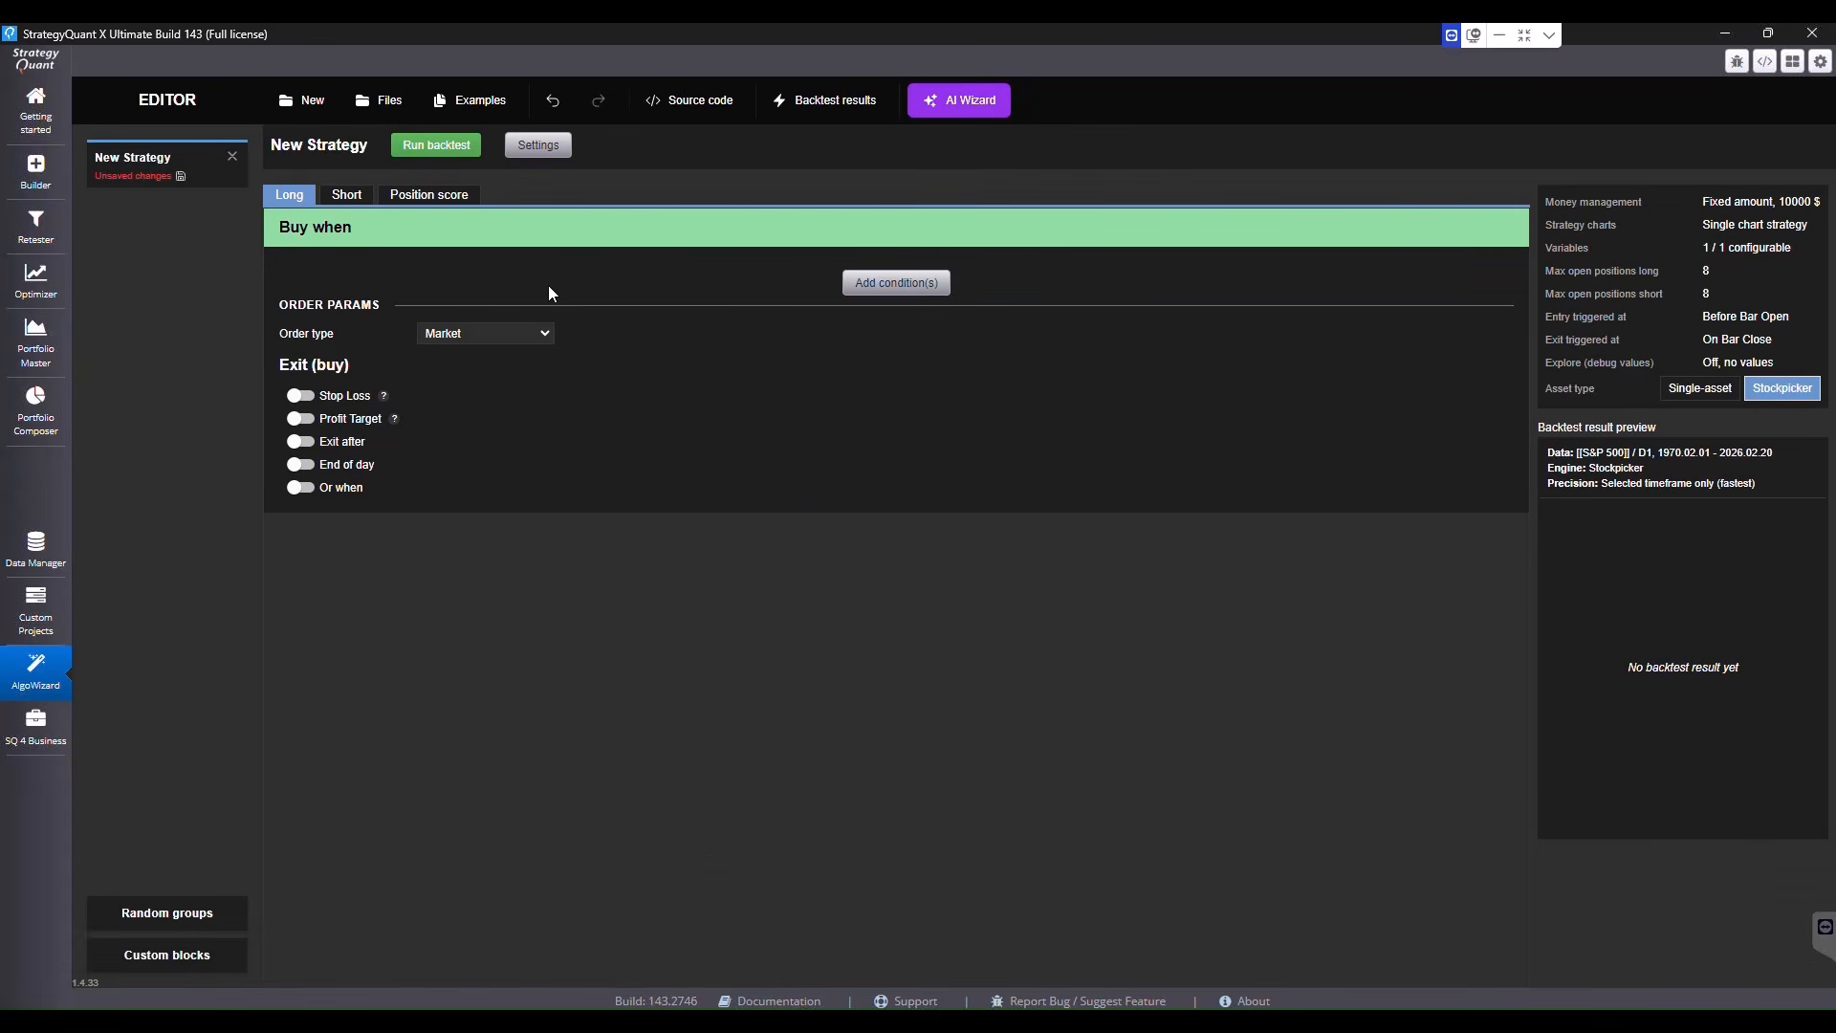
Add a buy condition based on the High price of the main chart with shift 0
left_click(875, 285)
type("high")
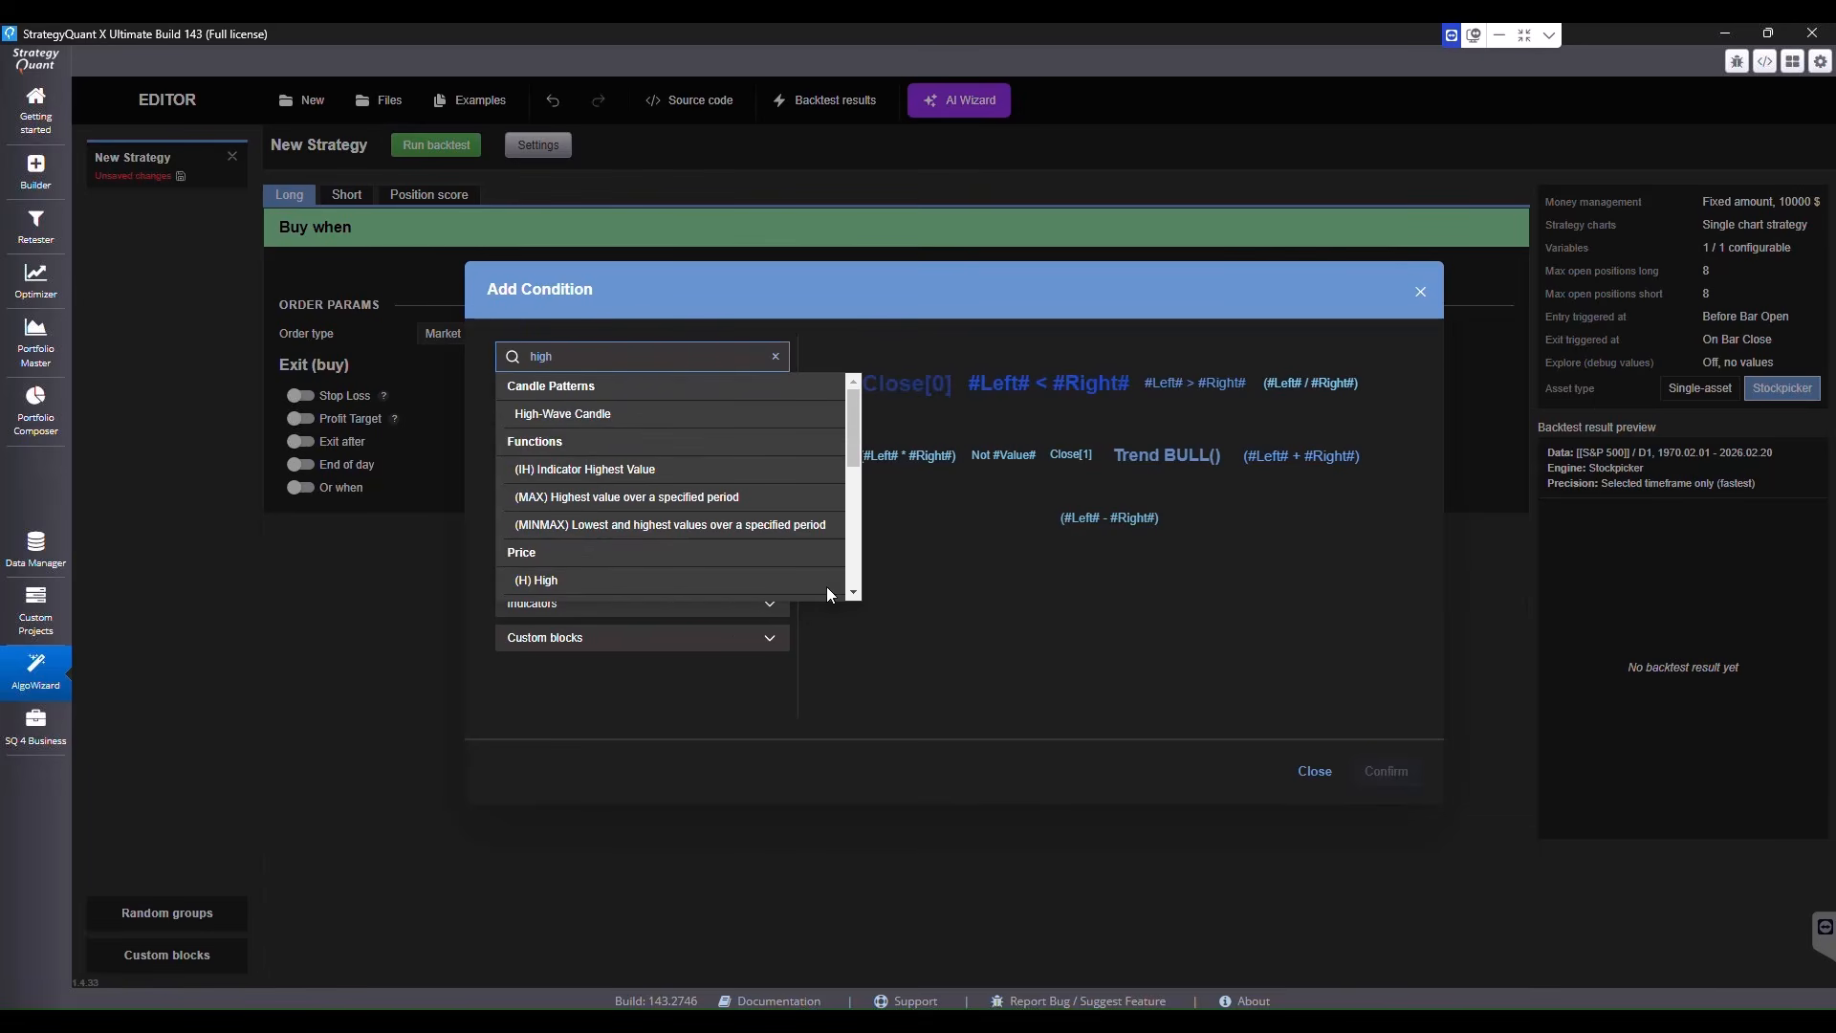
left_click(724, 581)
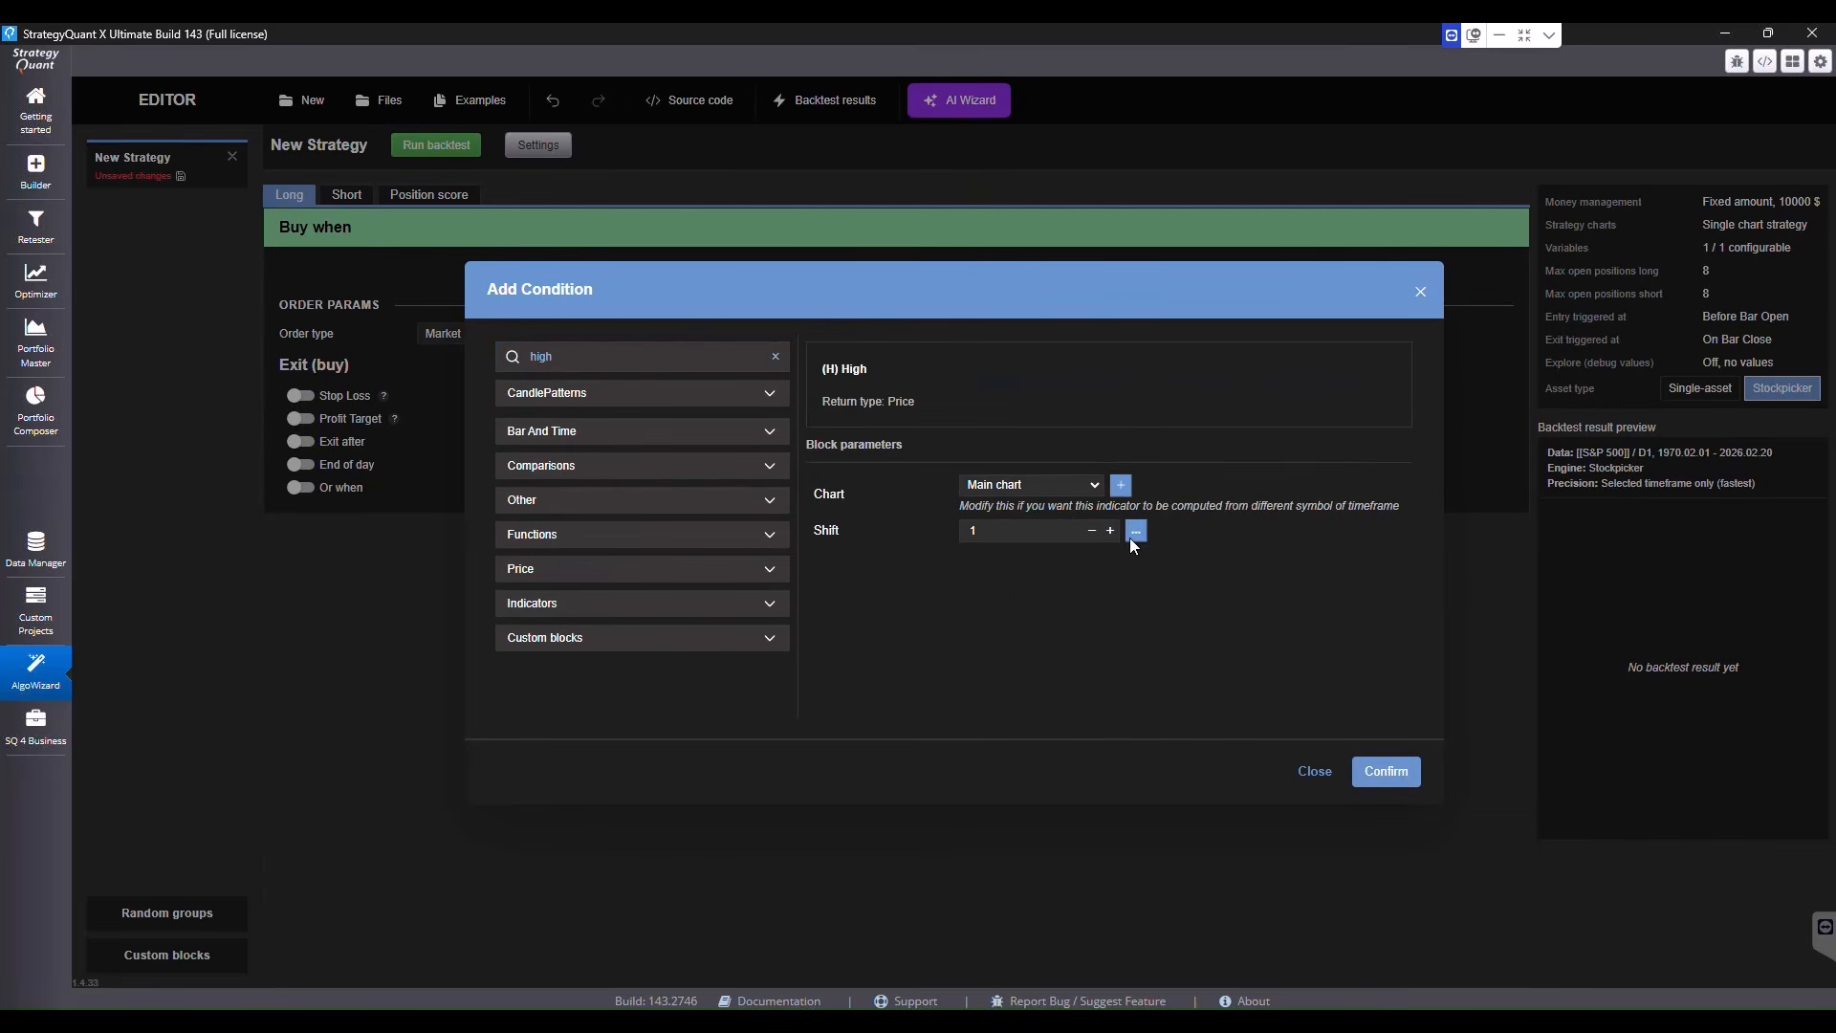
left_click(1386, 771)
Change the comparison operator of the High[0] buy condition to Is lower (<)
left_click(335, 275)
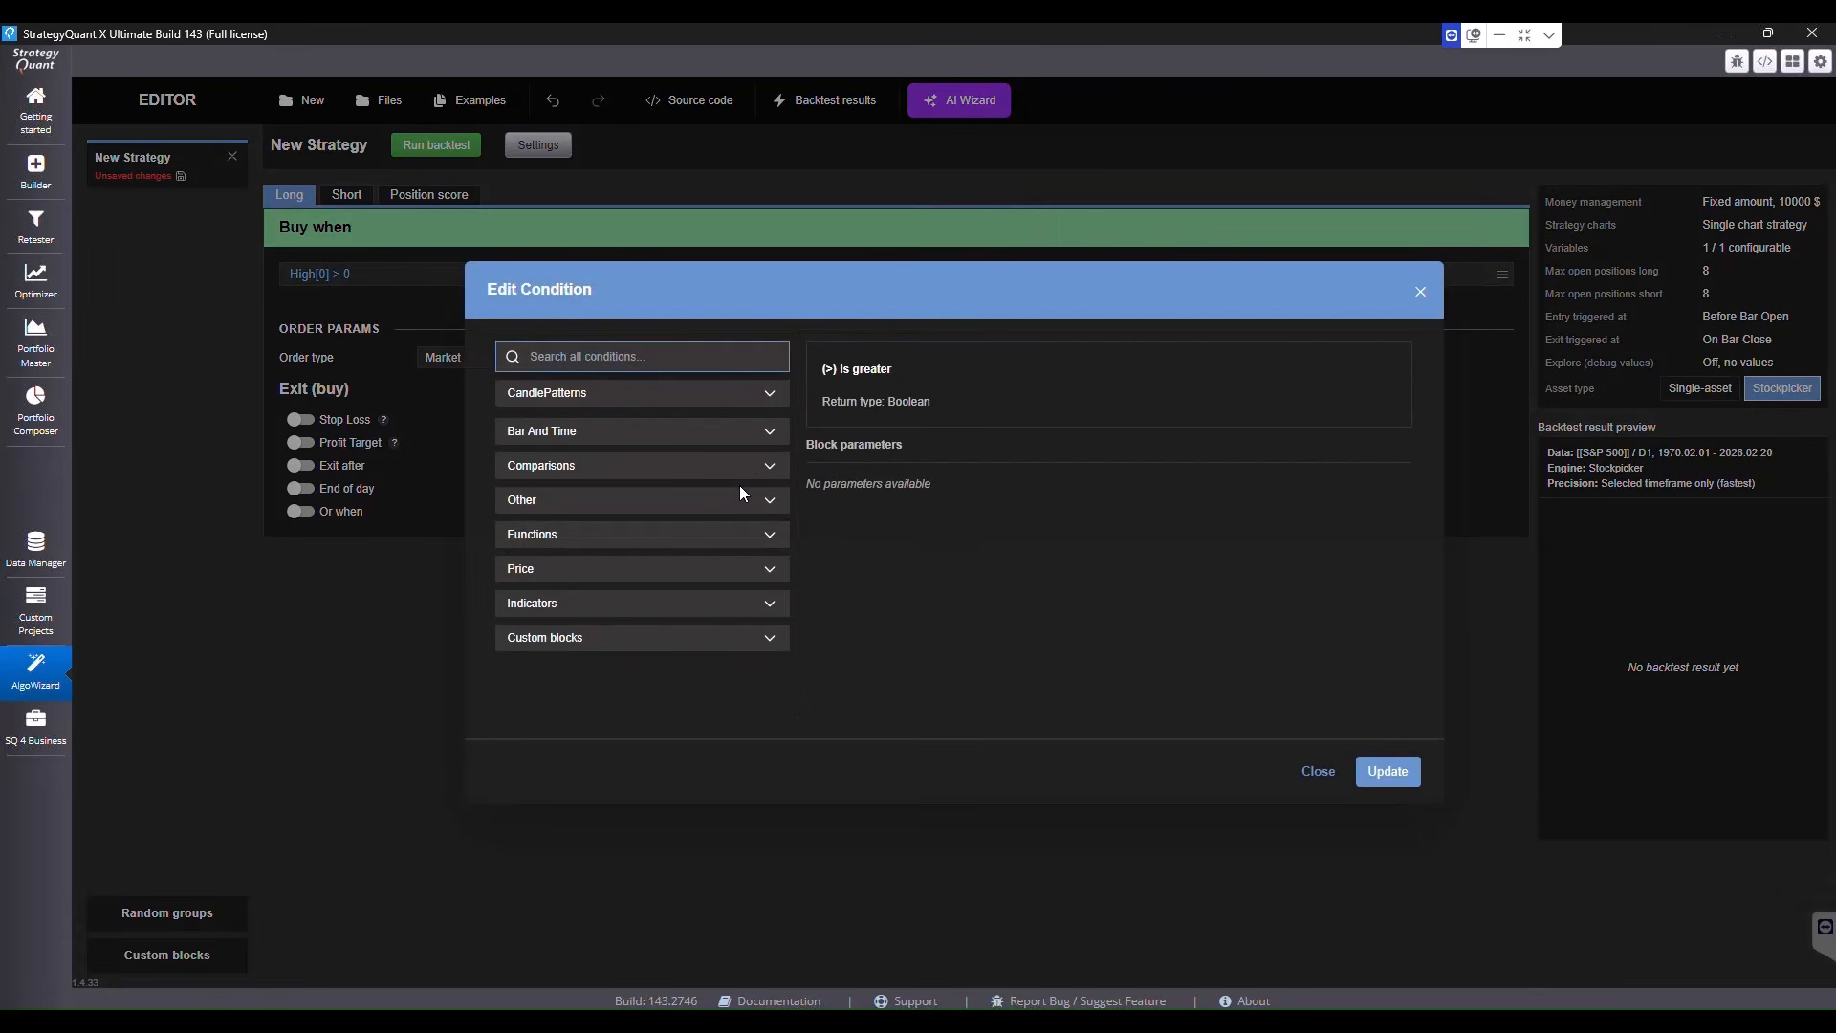
scroll(689, 611, "down", 3)
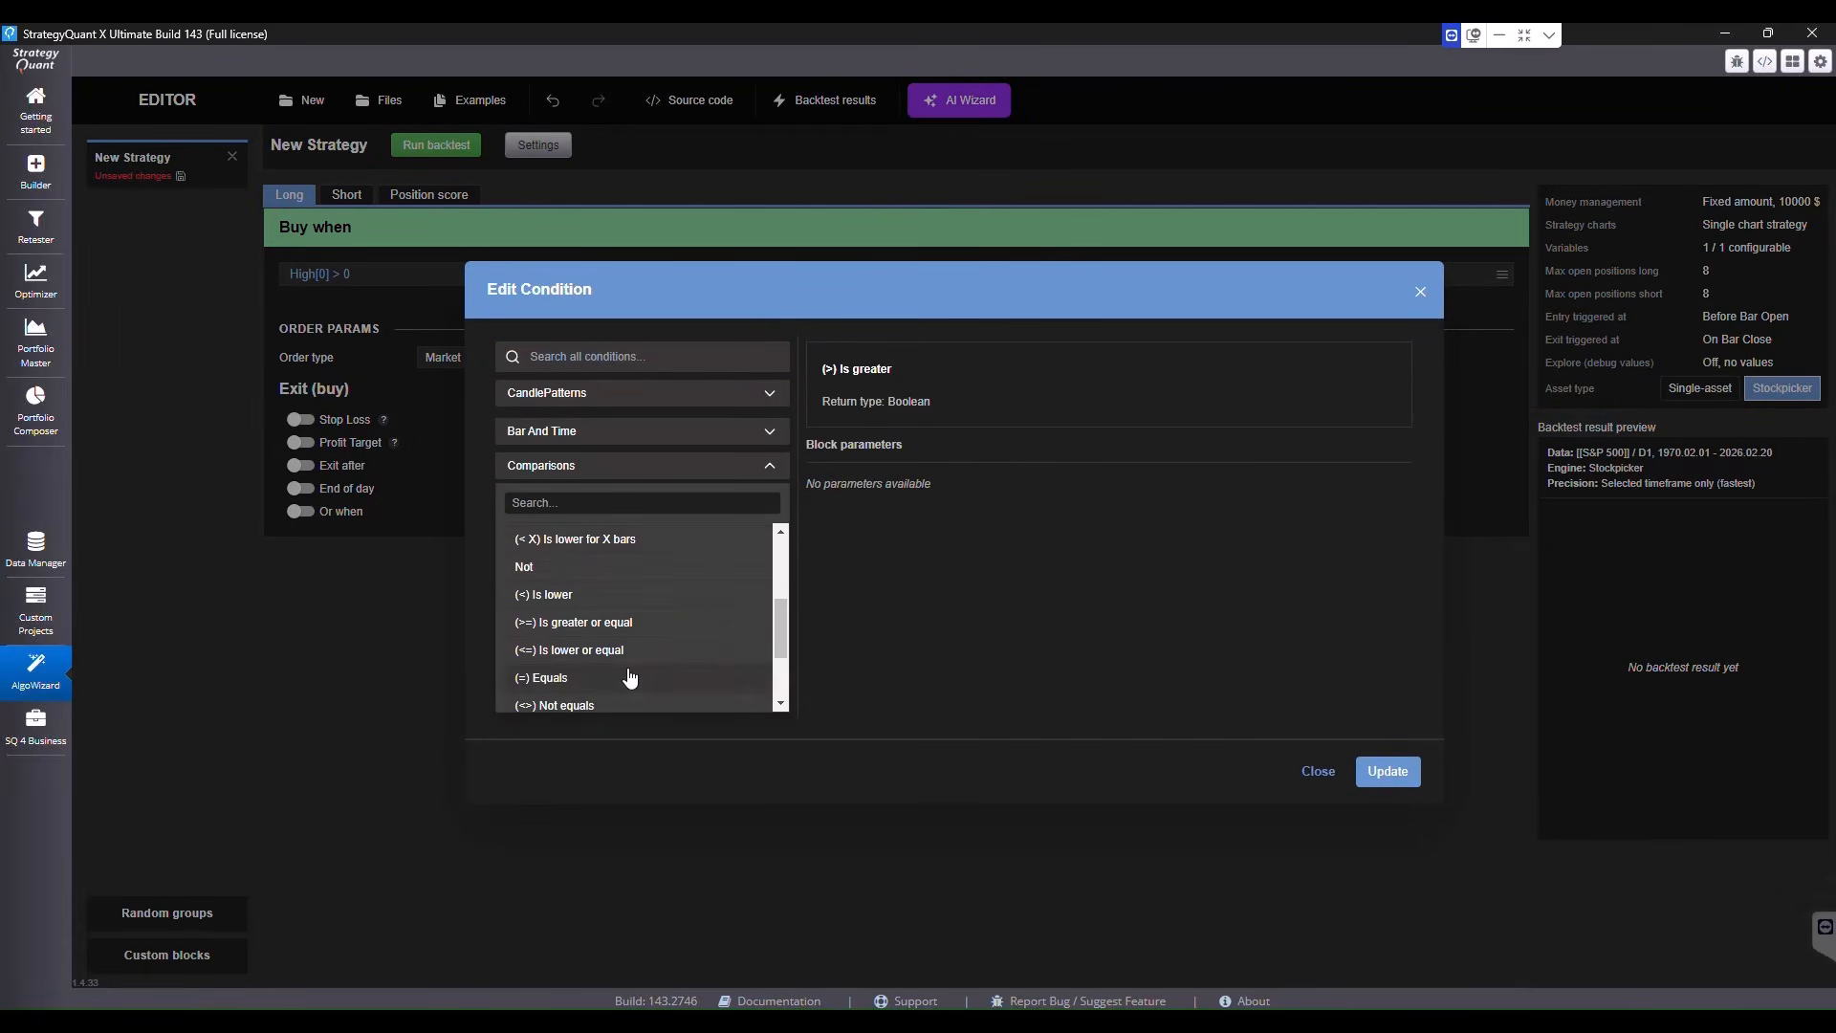
left_click(669, 598)
left_click(1387, 771)
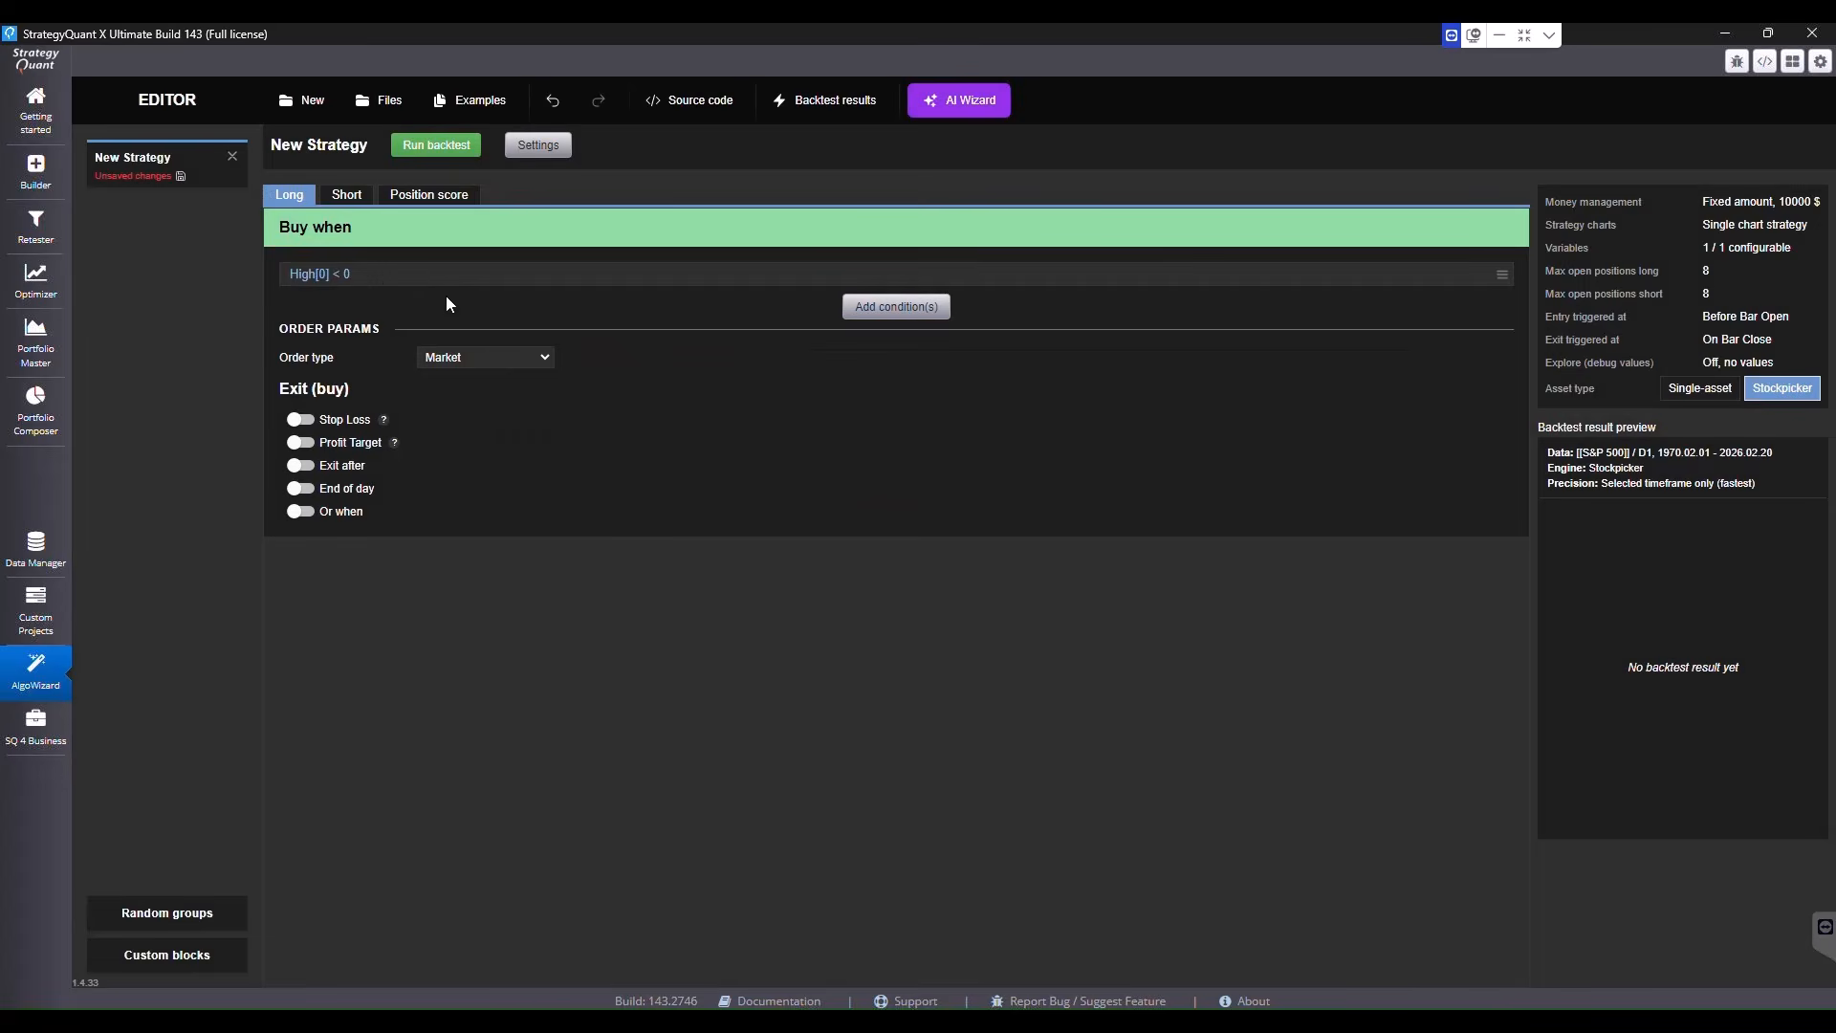
Replace the number constant in the High[0] condition with the High price at shift 1
left_click(346, 275)
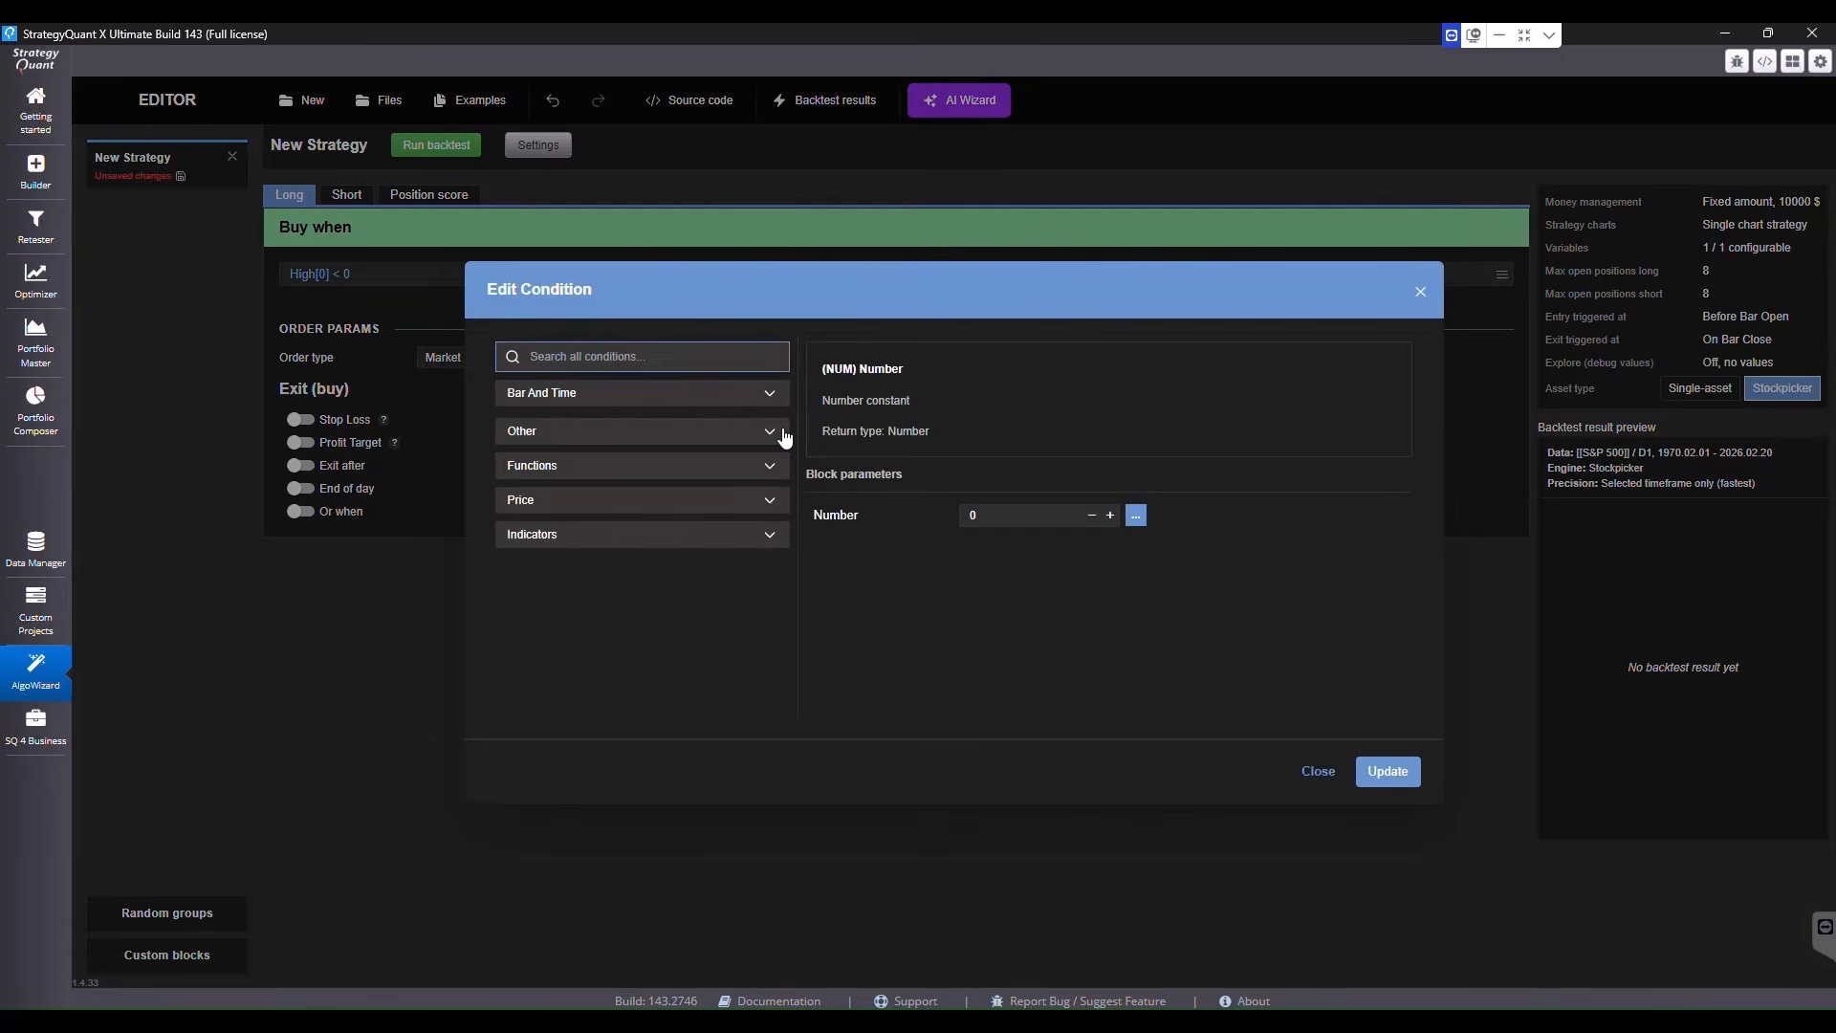
type("high")
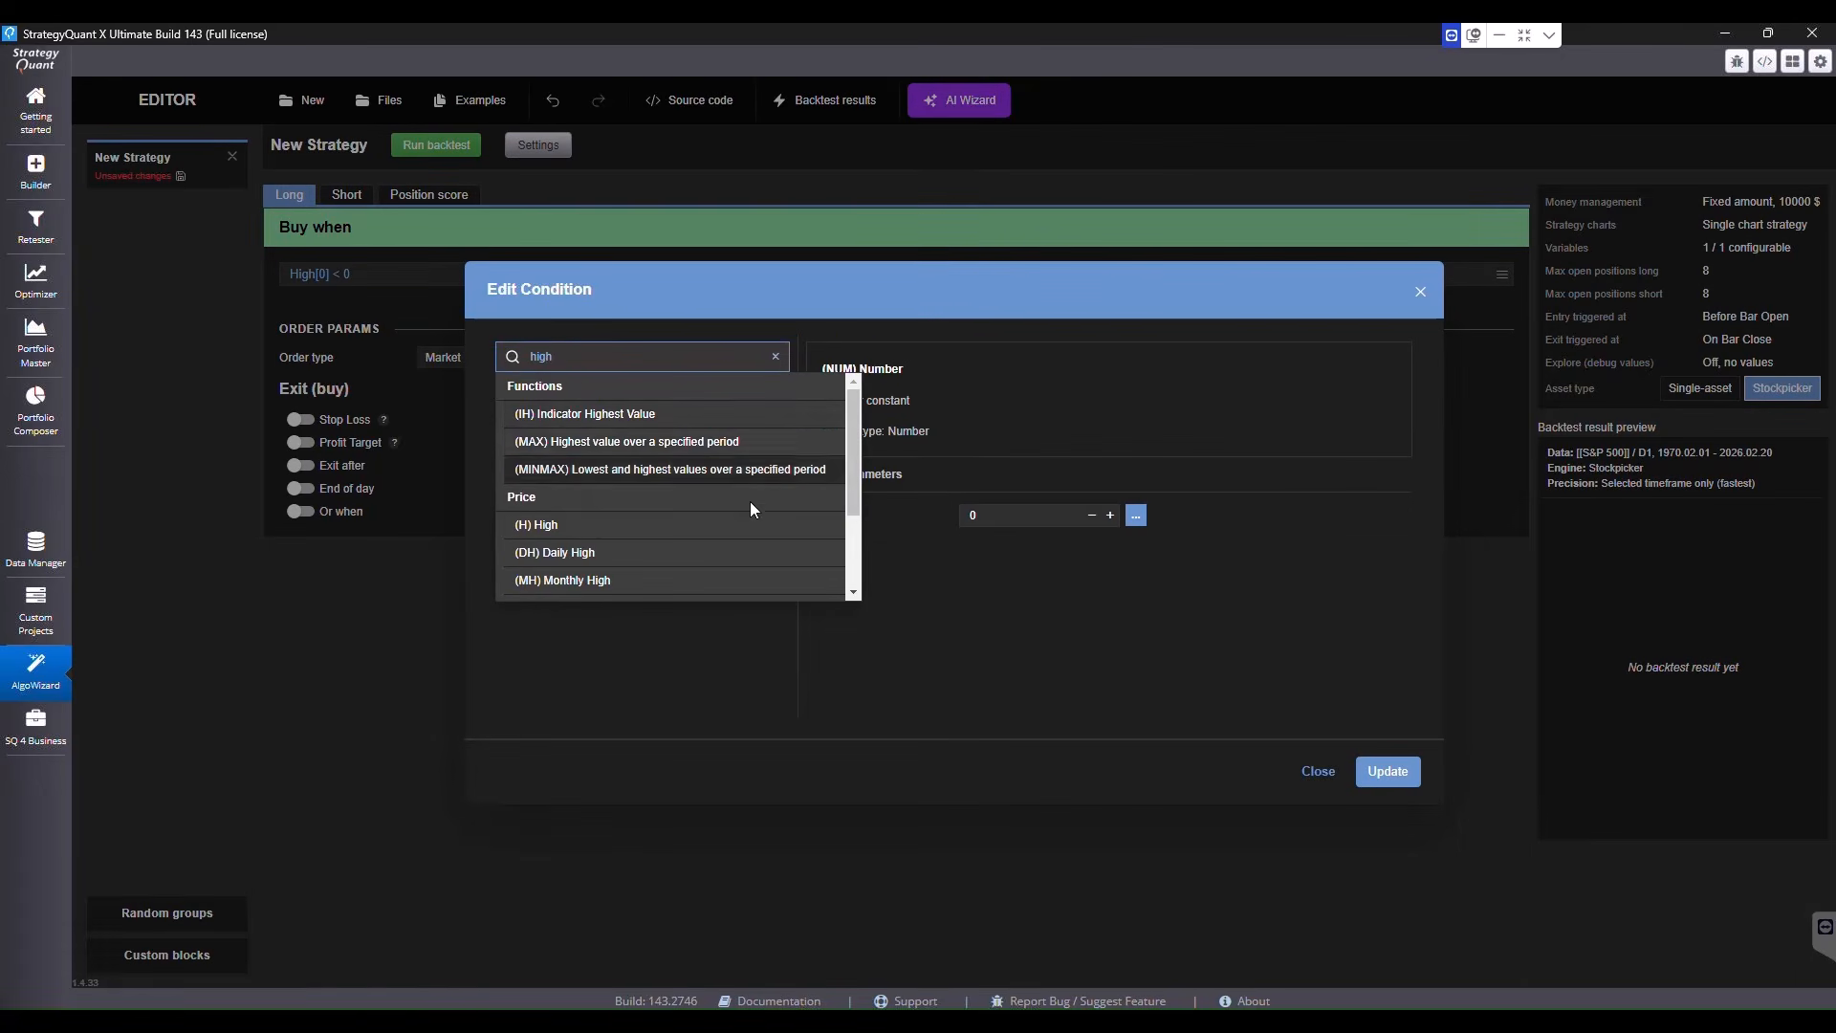
left_click(729, 526)
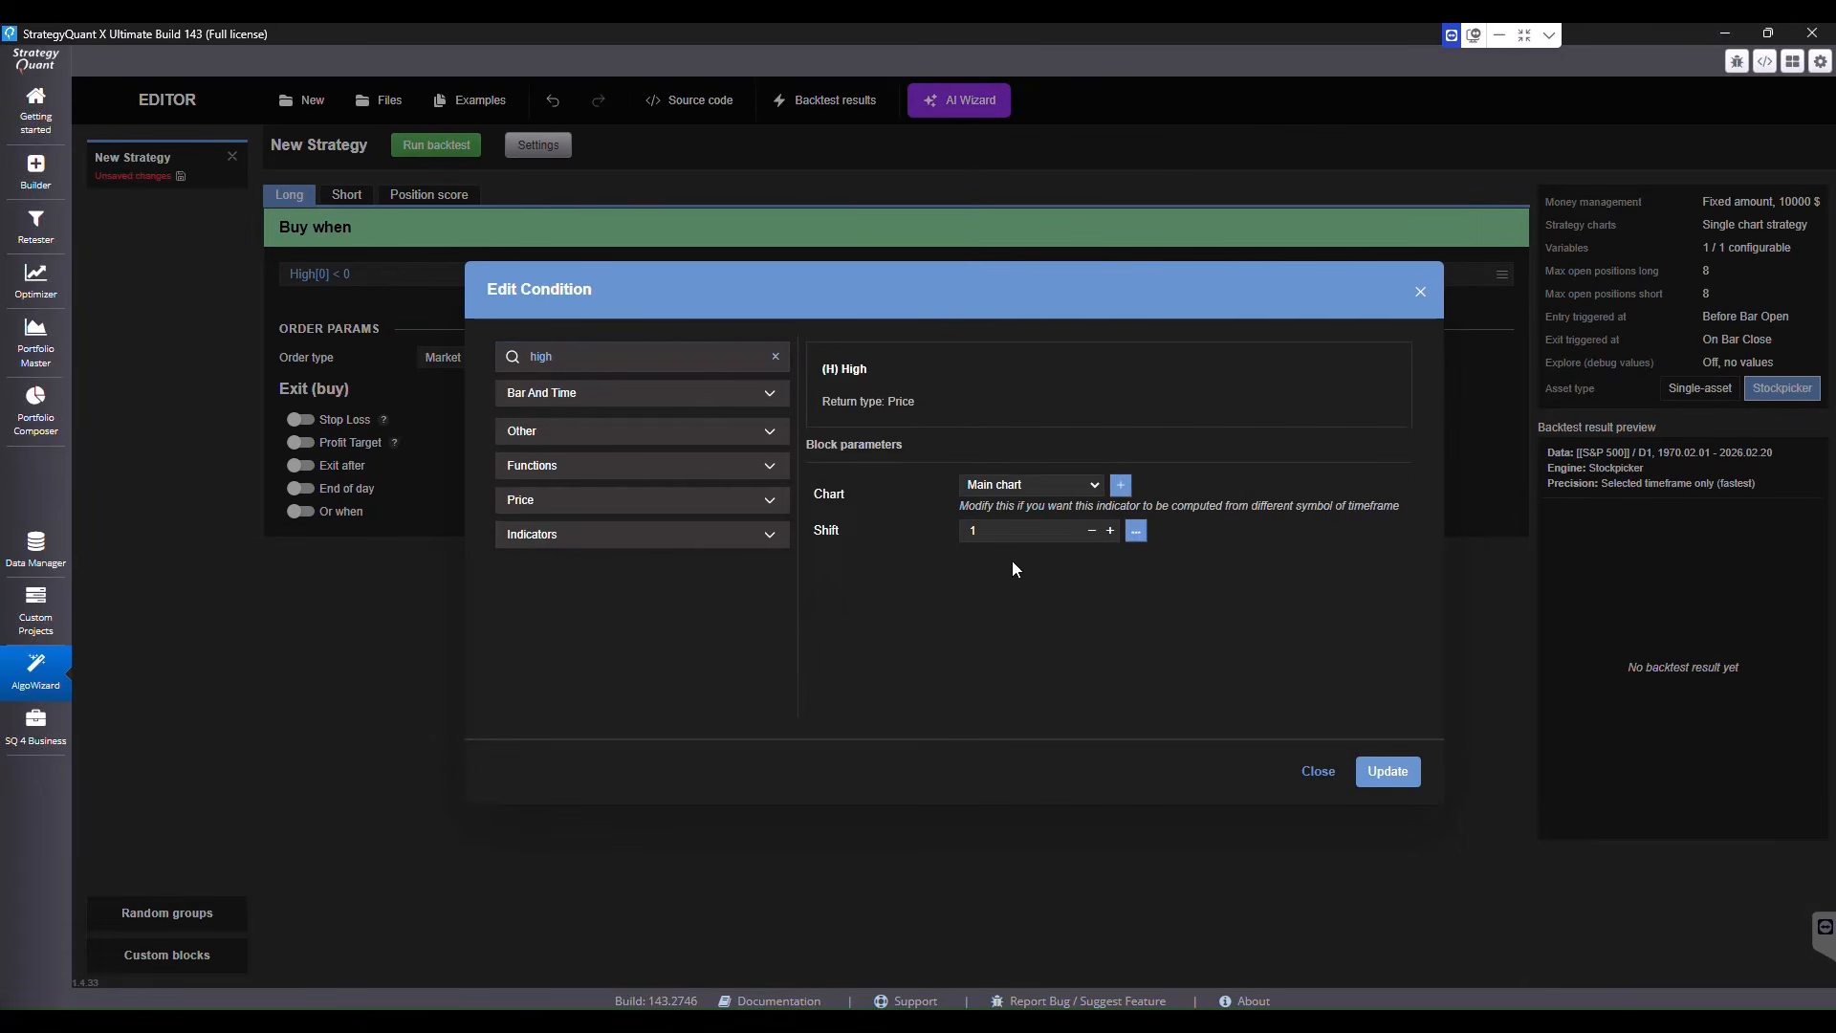
left_click(1398, 776)
Add a second buy condition based on the Low price of the main chart with shift 0
left_click(893, 304)
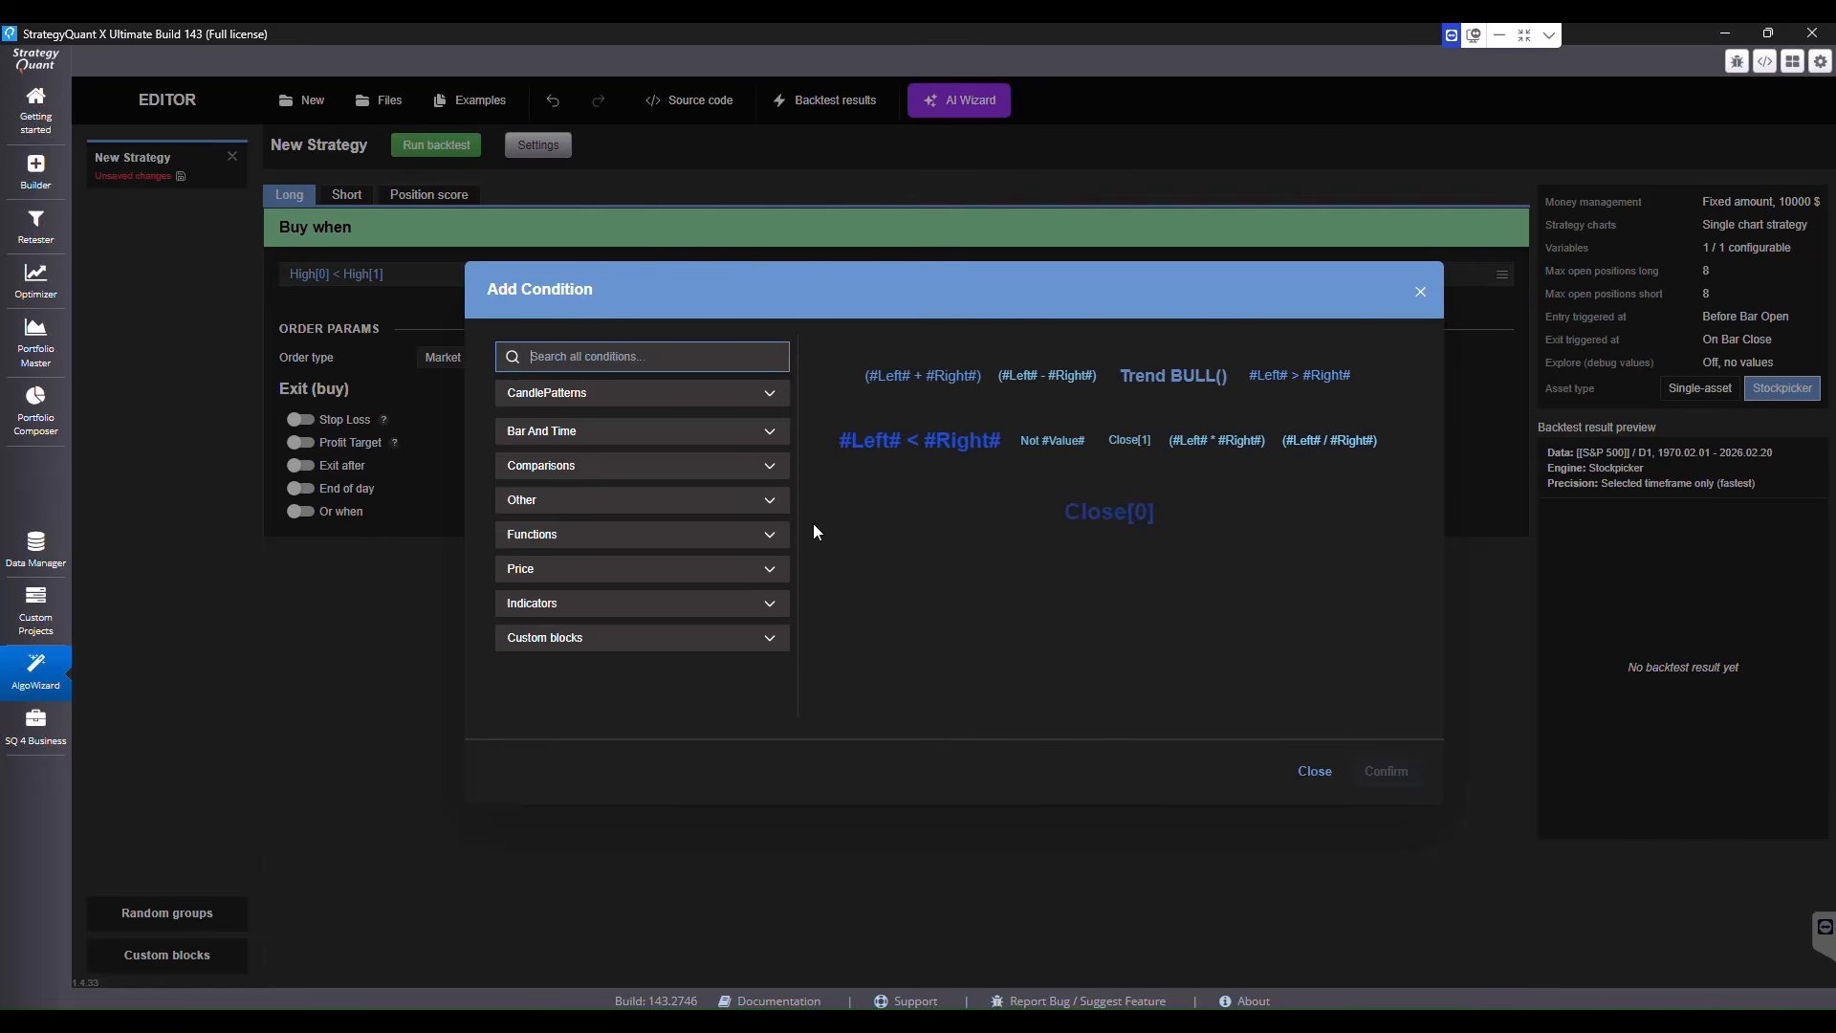
type("low")
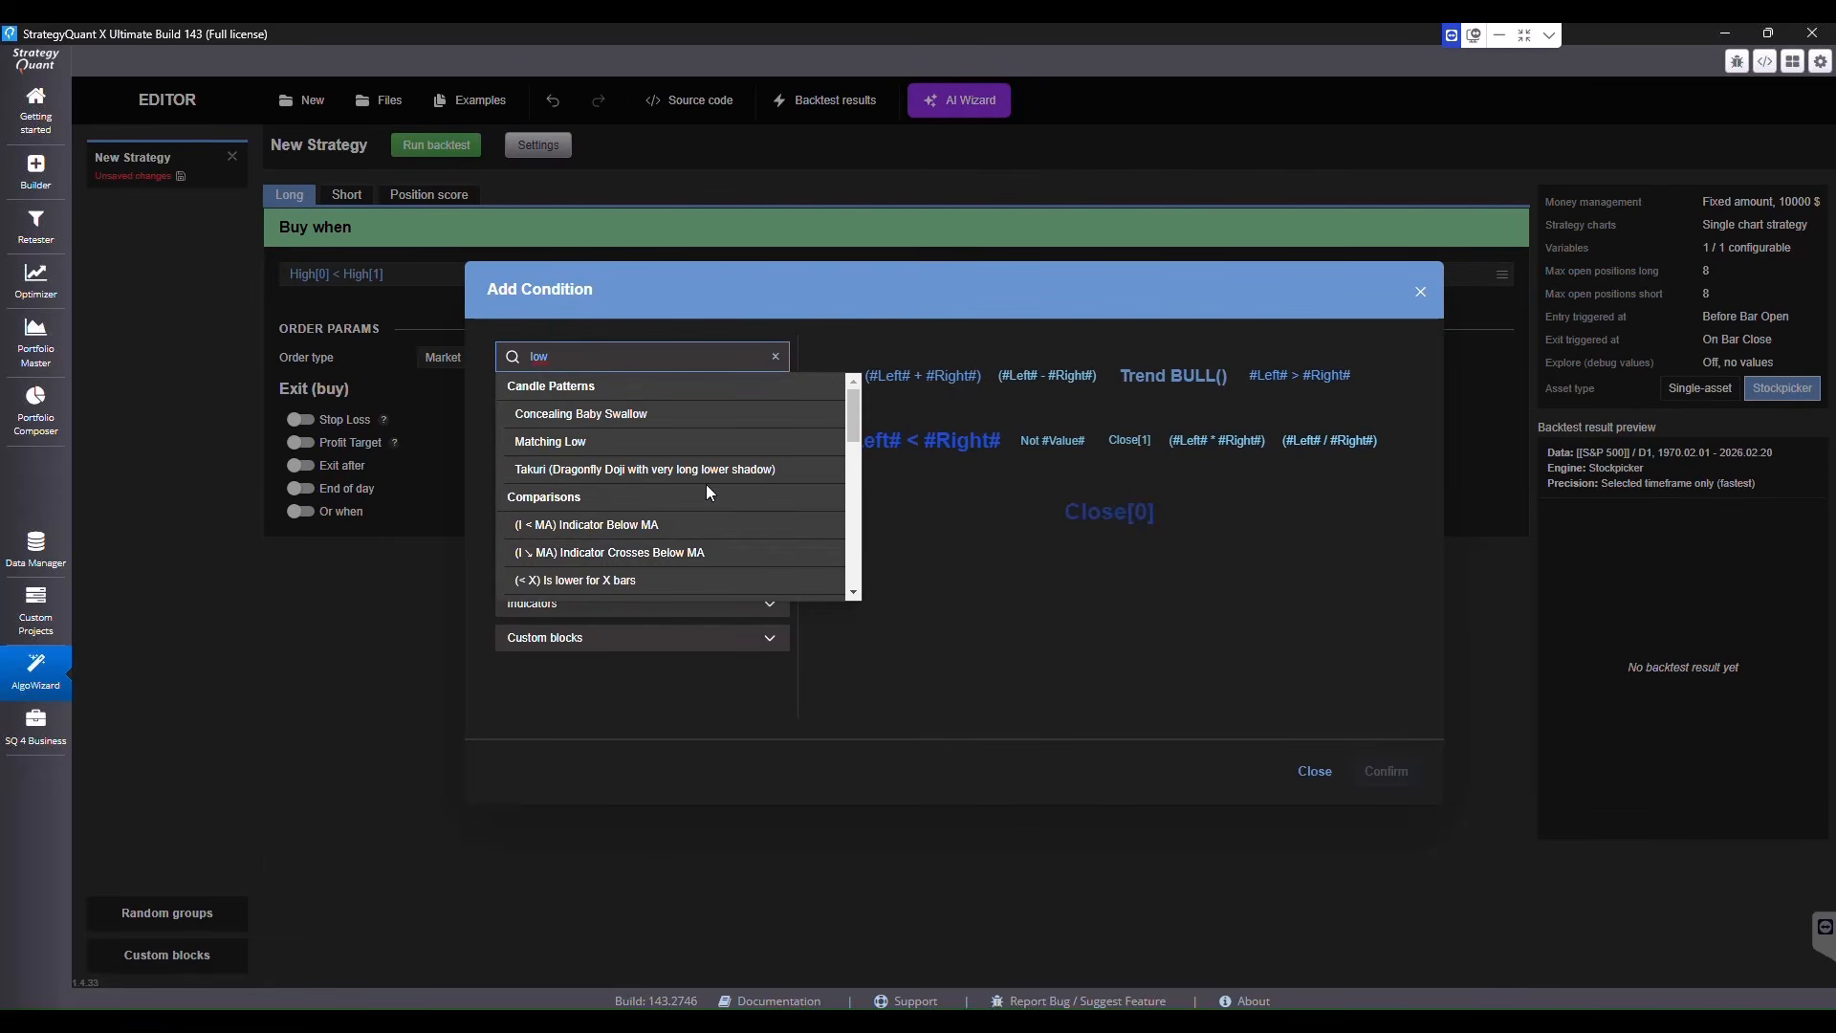
scroll(705, 484, "down", 5)
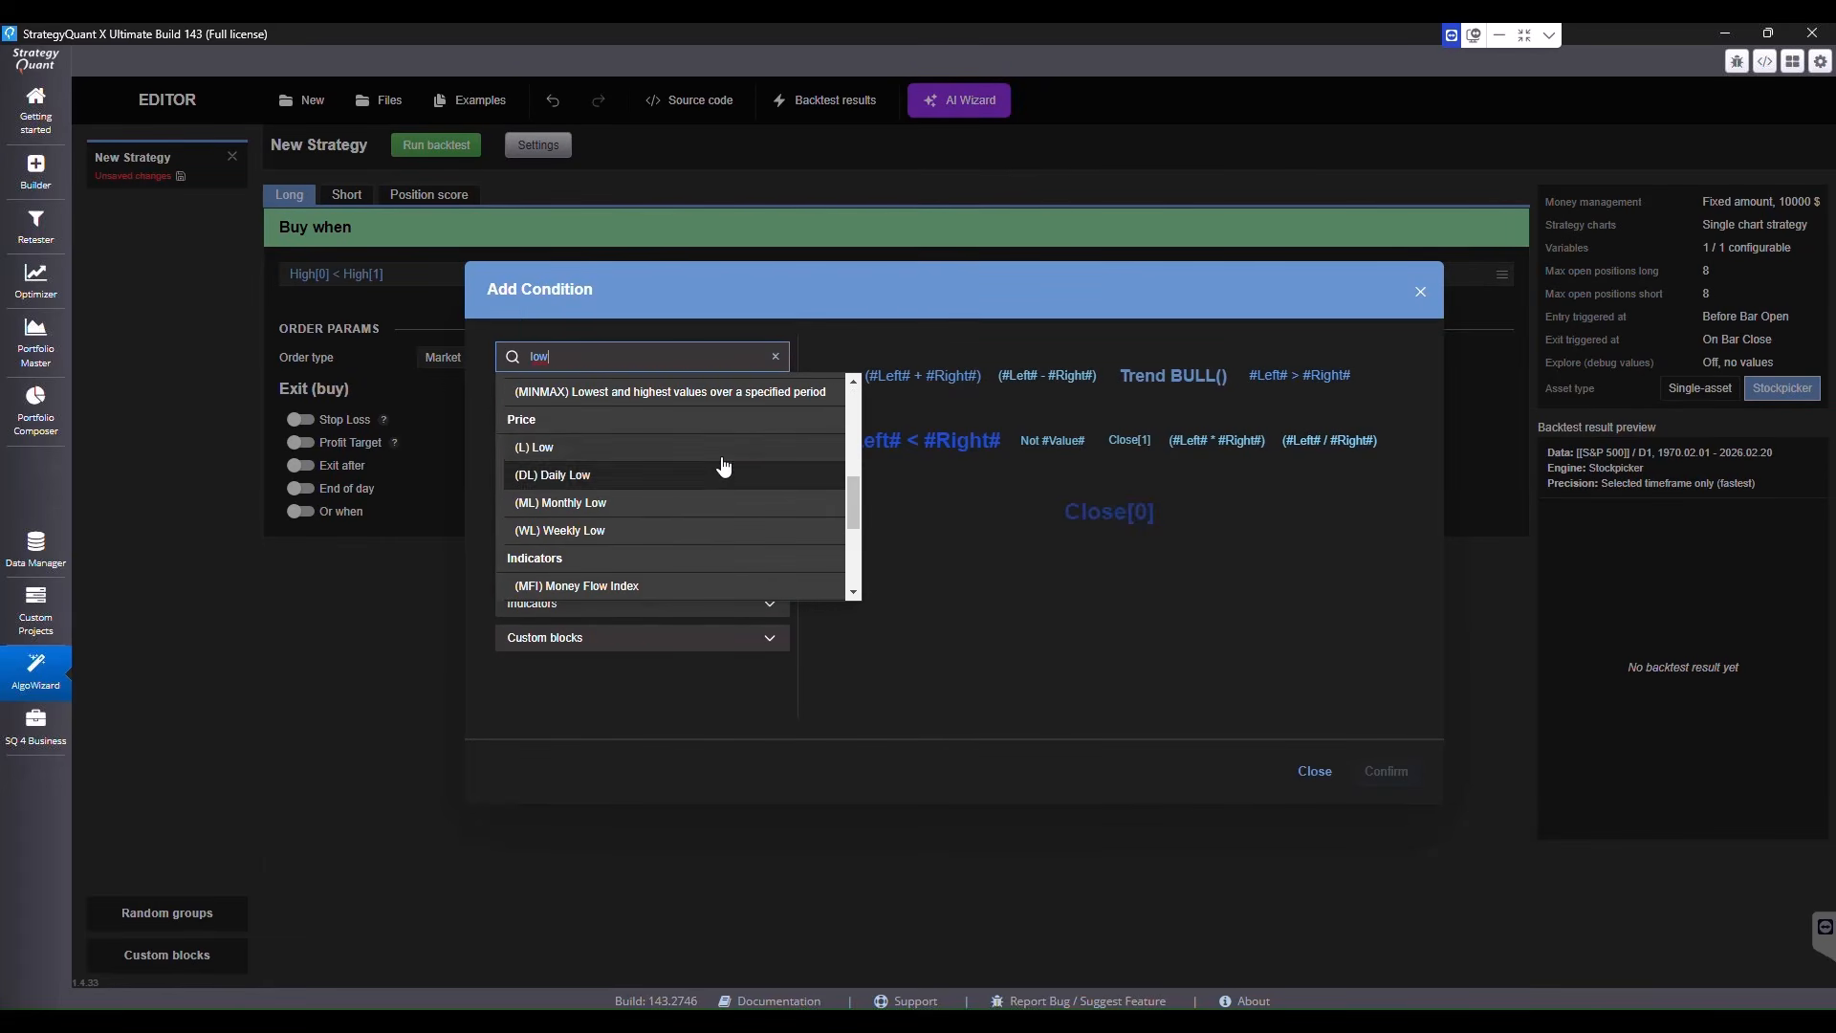
left_click(724, 447)
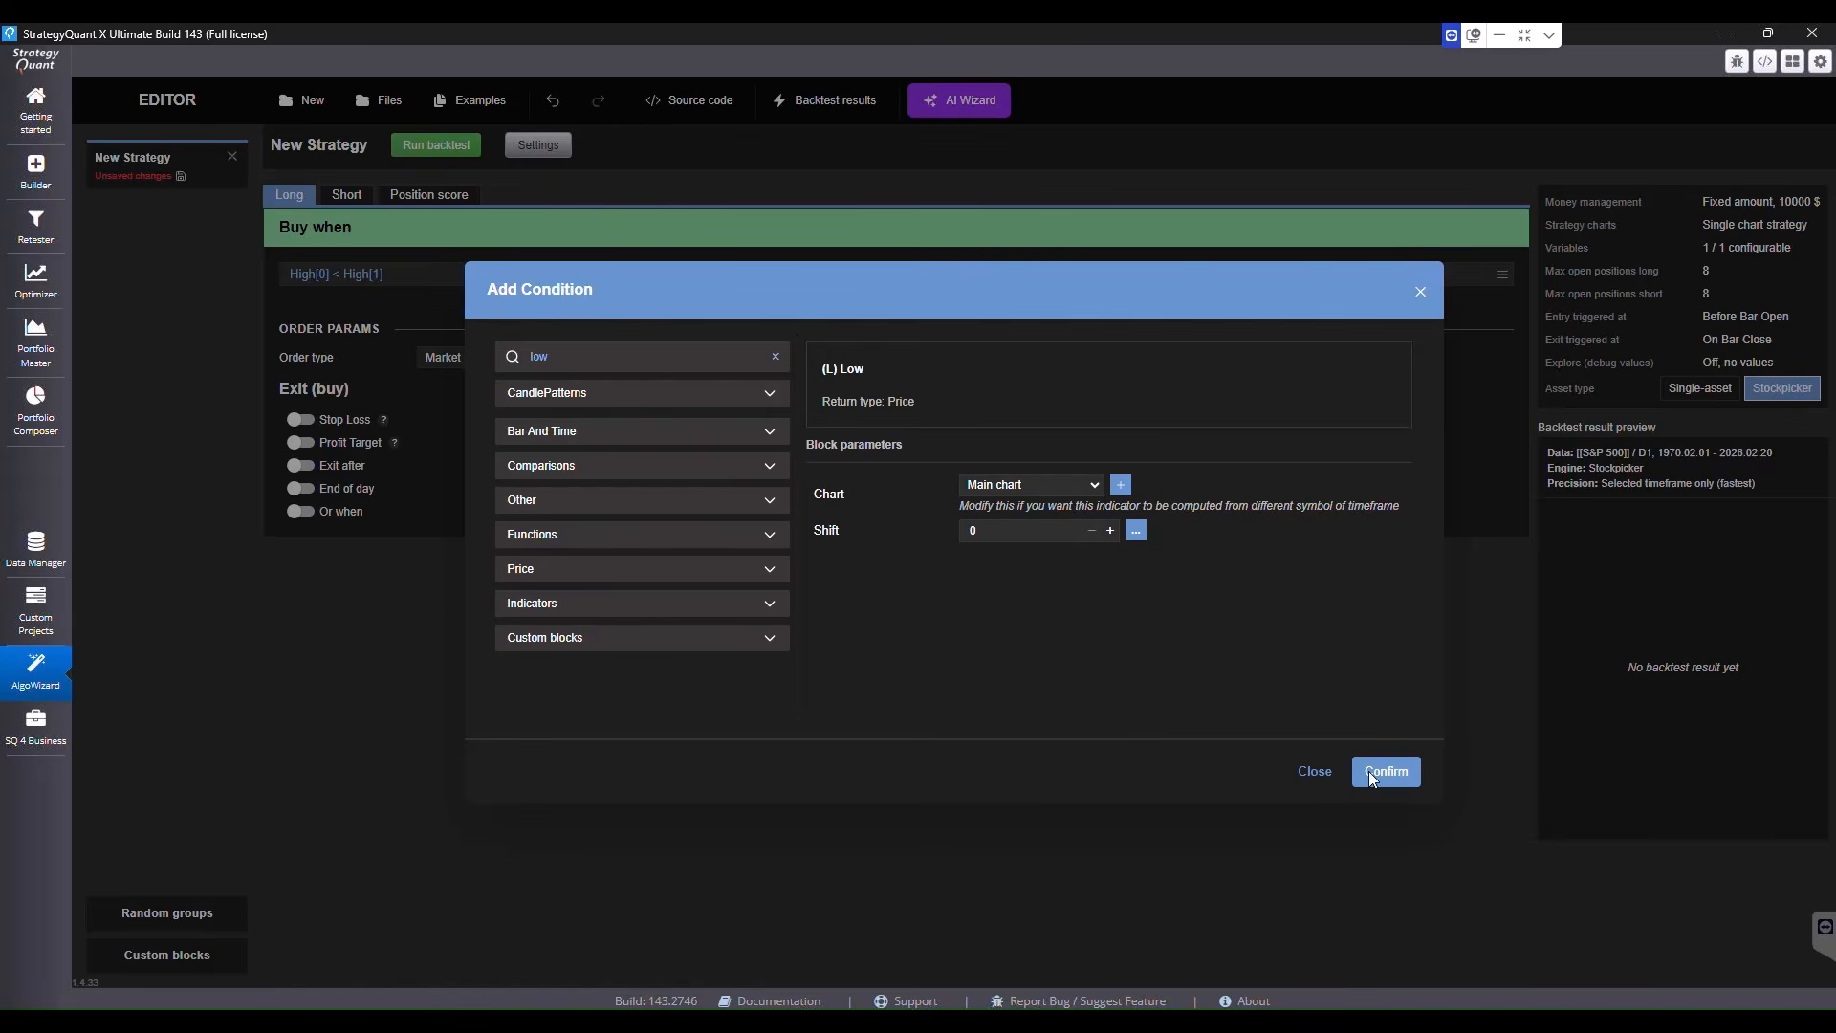
left_click(1377, 771)
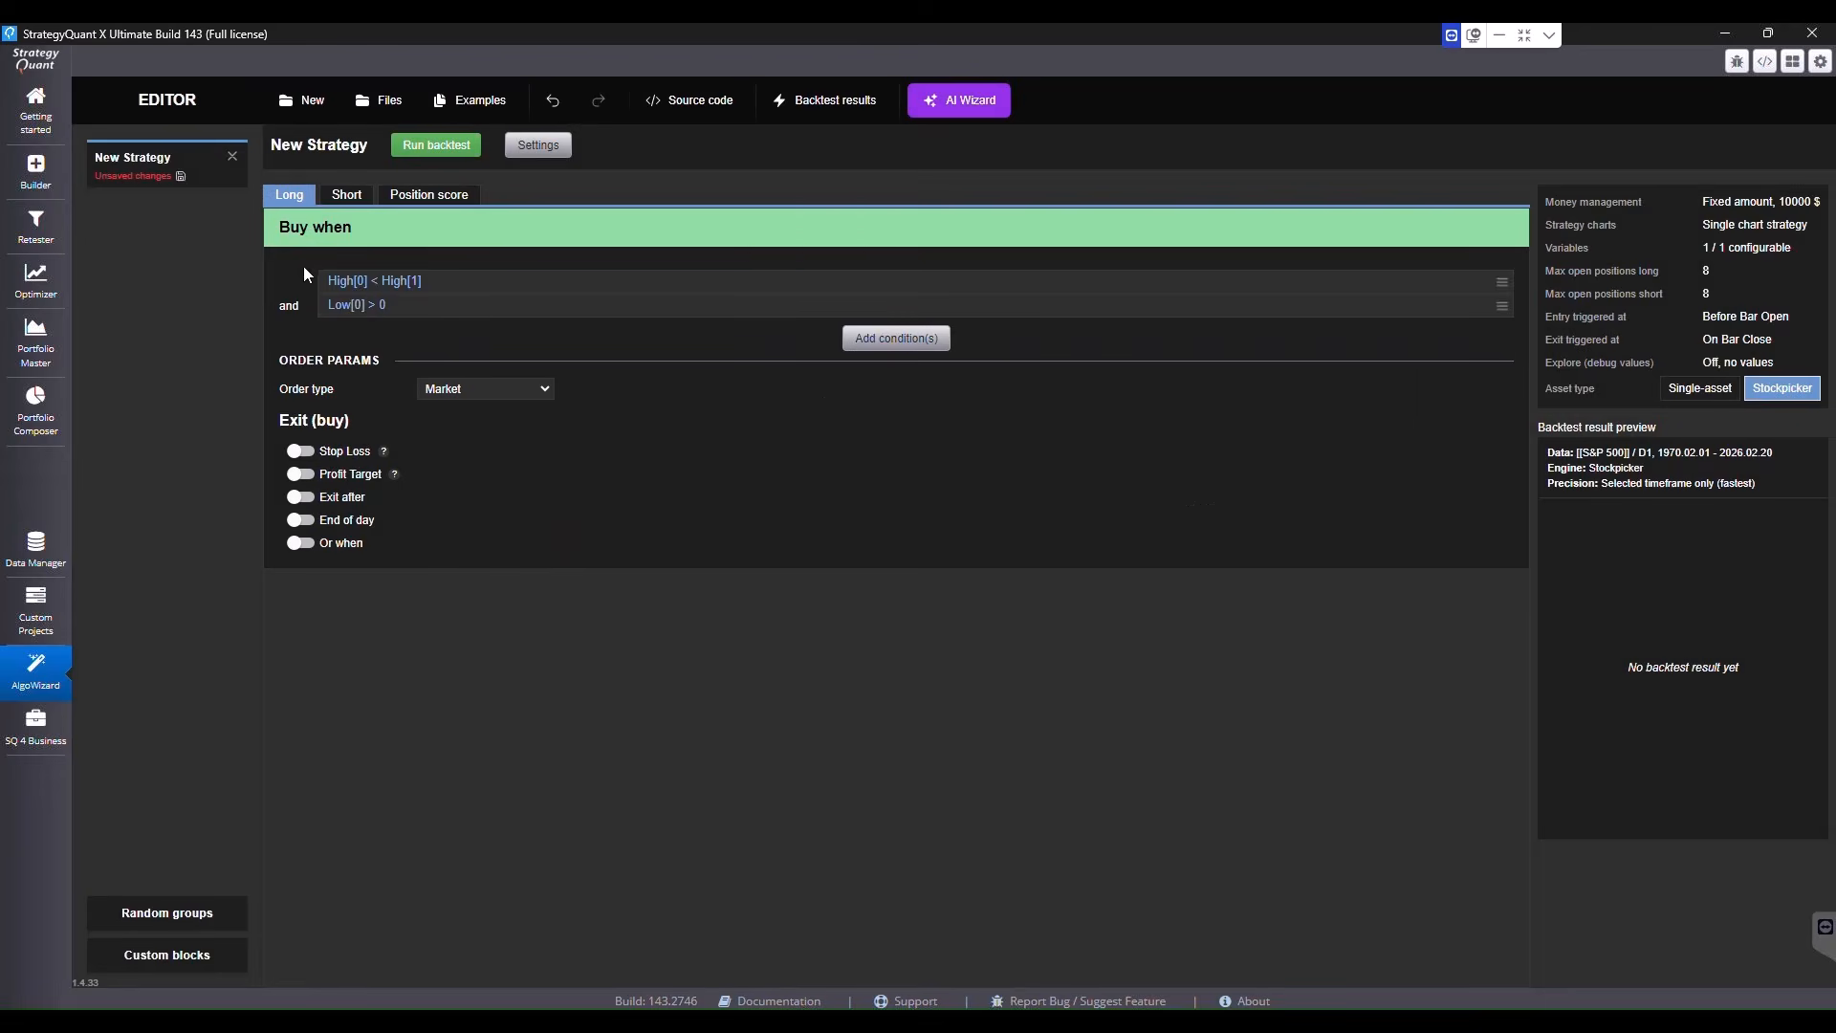
Replace the number constant in the Low[0] condition with the Low price at shift 1
left_click(381, 304)
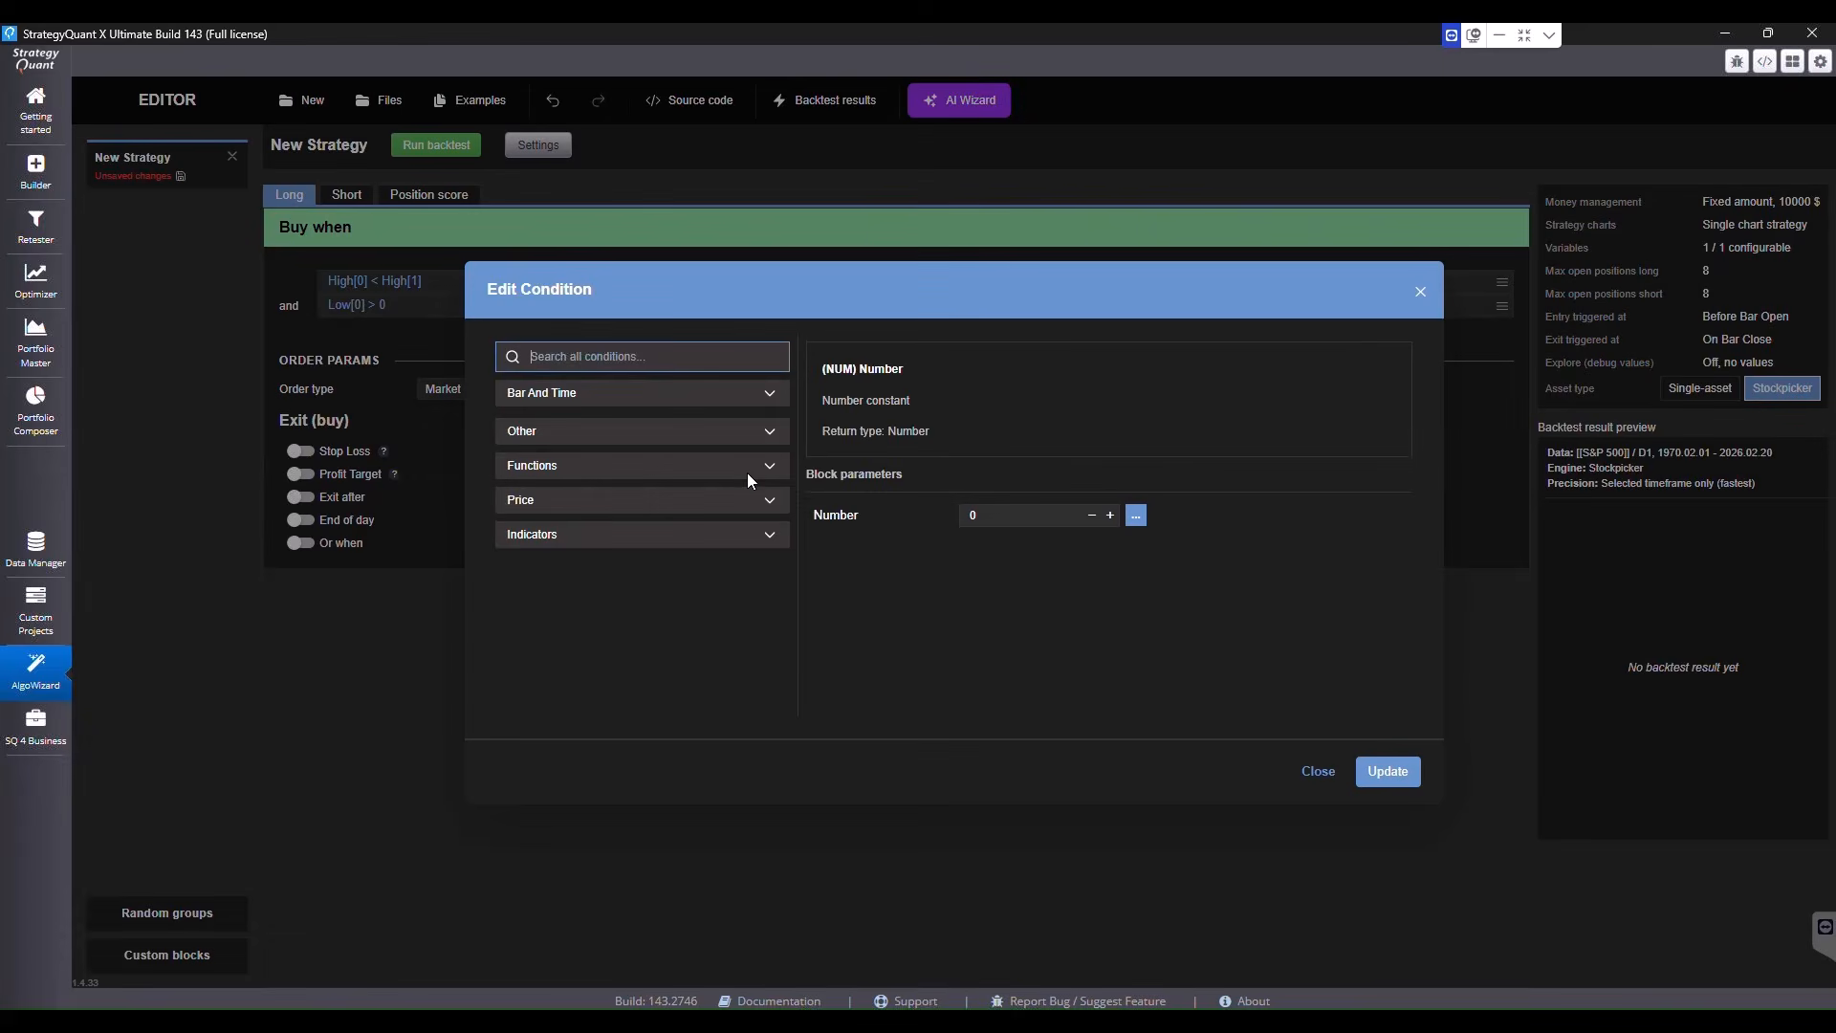
type("low")
left_click(704, 525)
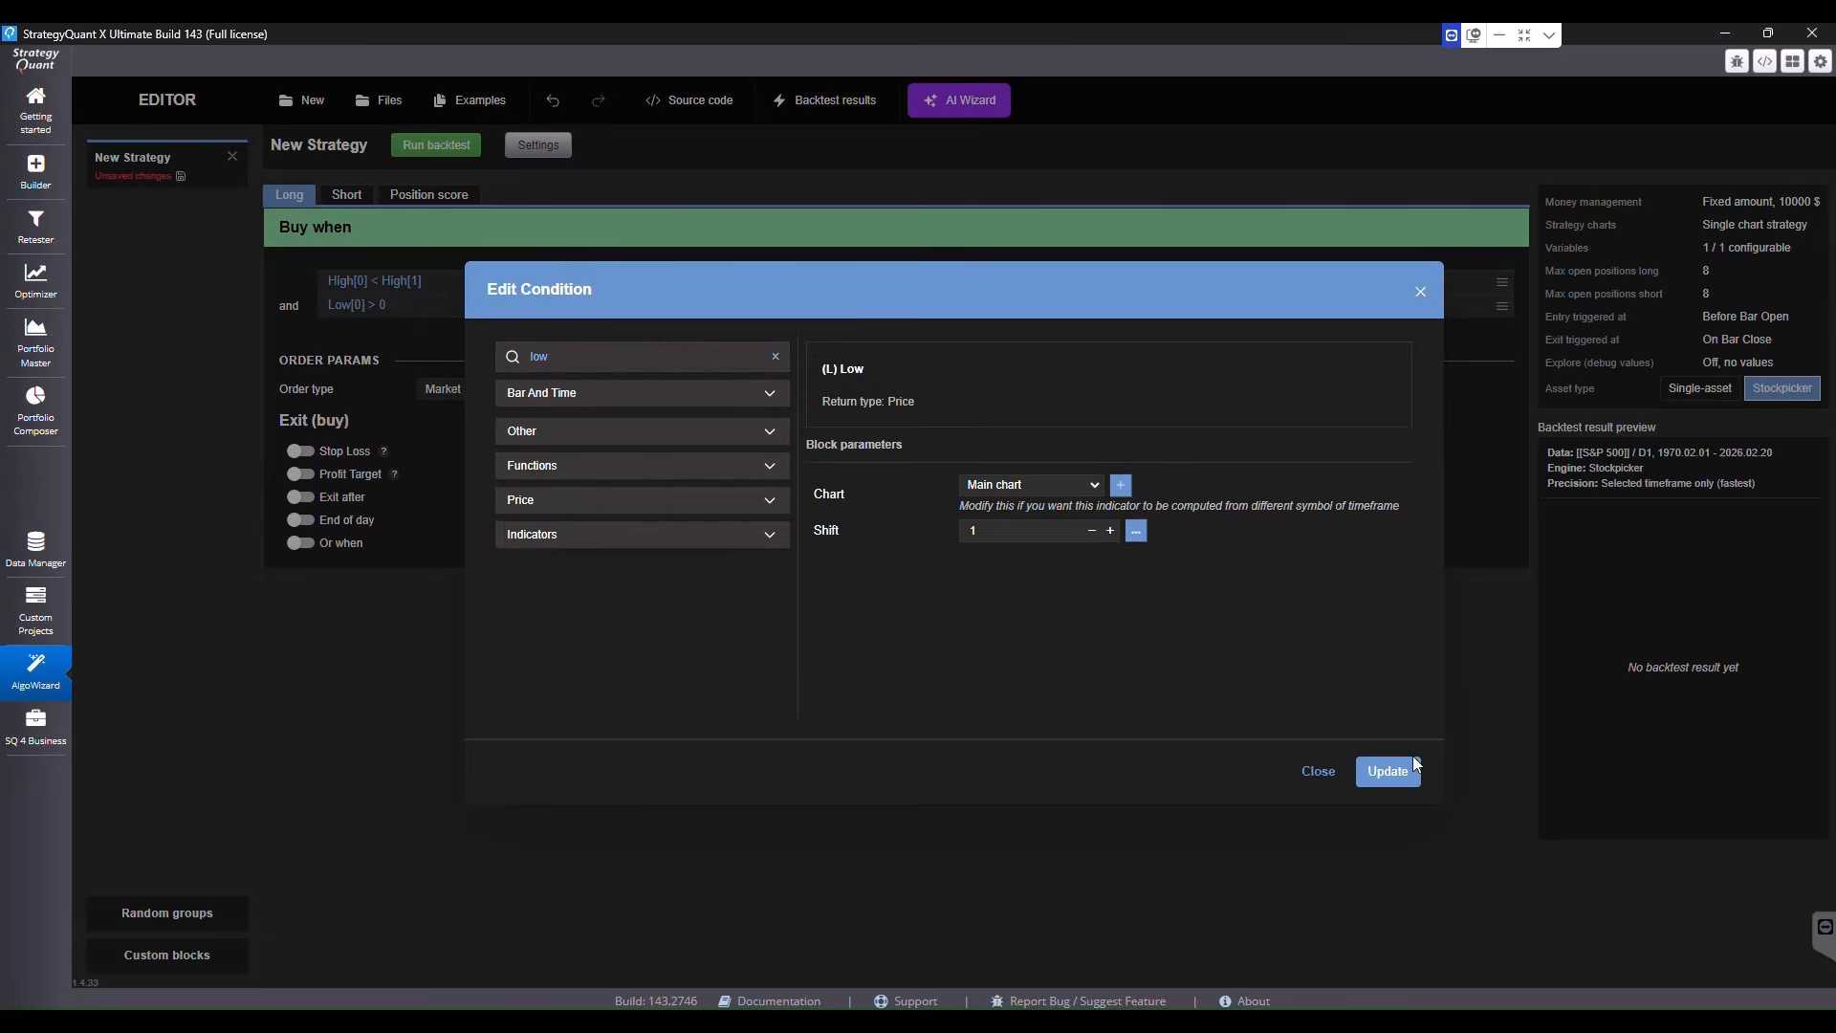
left_click(1404, 770)
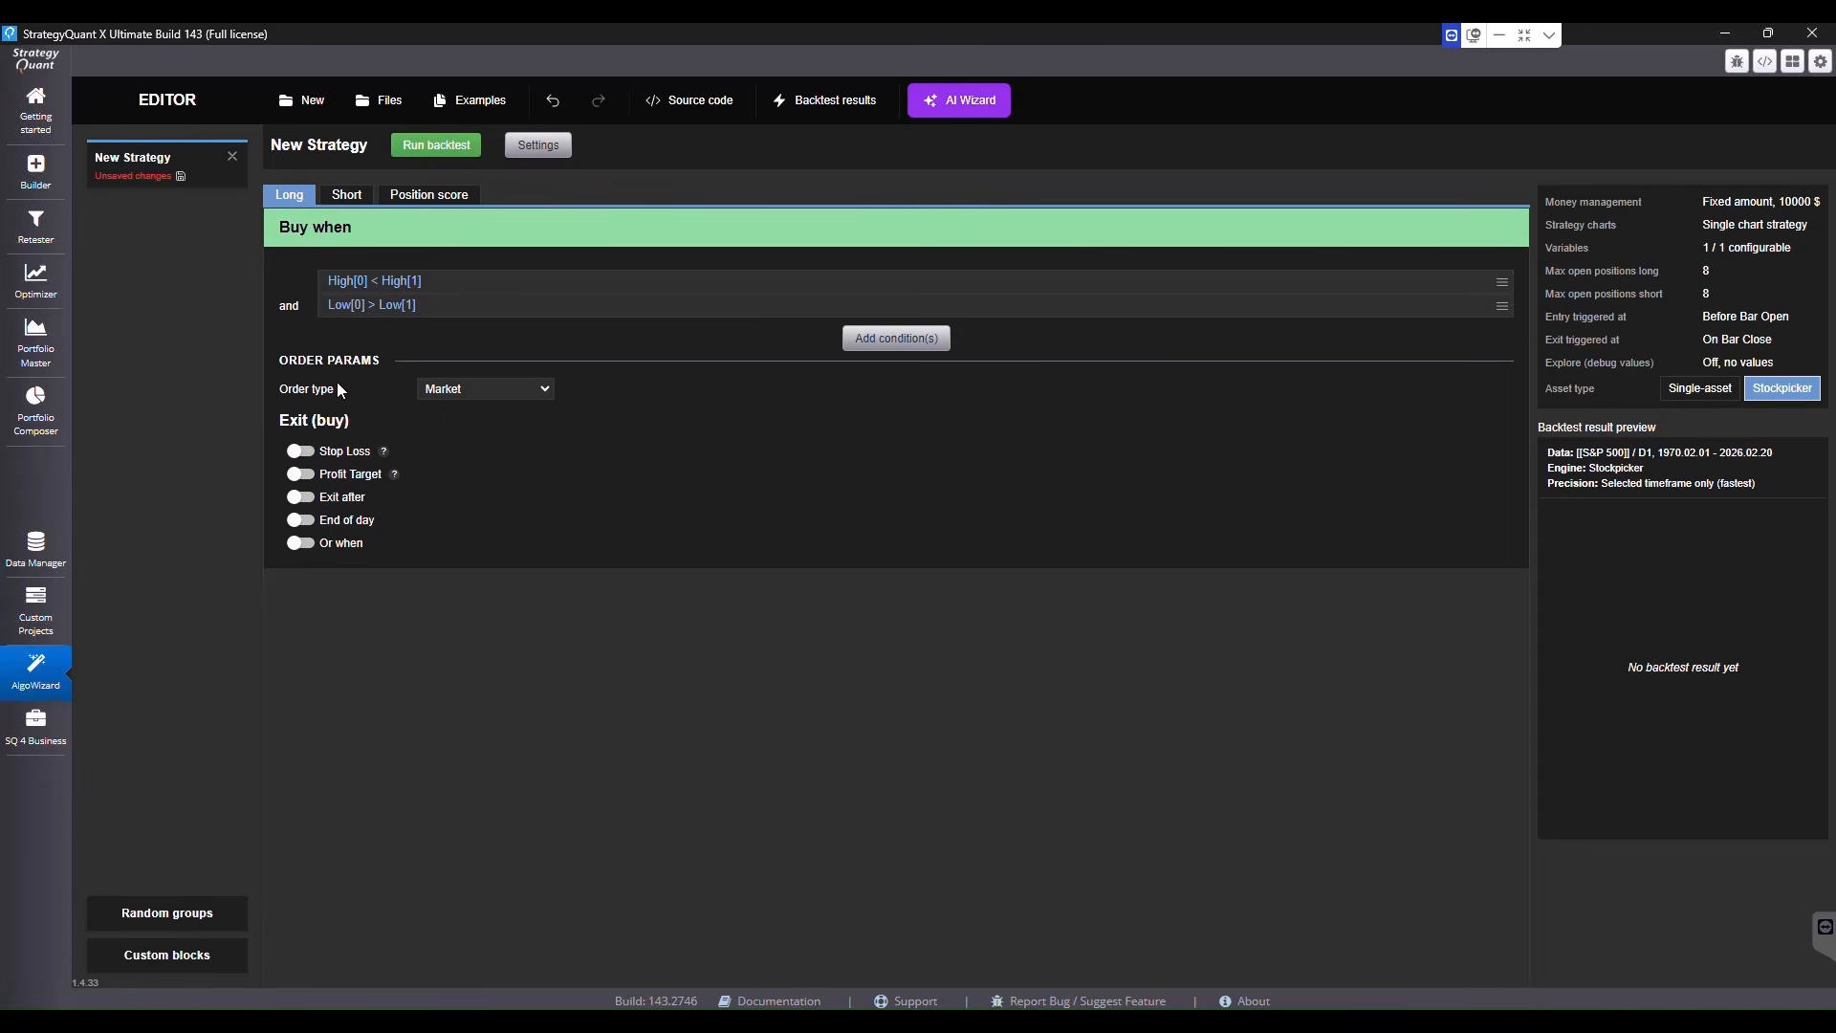
Configure the buy order as a Stop order at price level High[1], valid for 1 bar
left_click(537, 394)
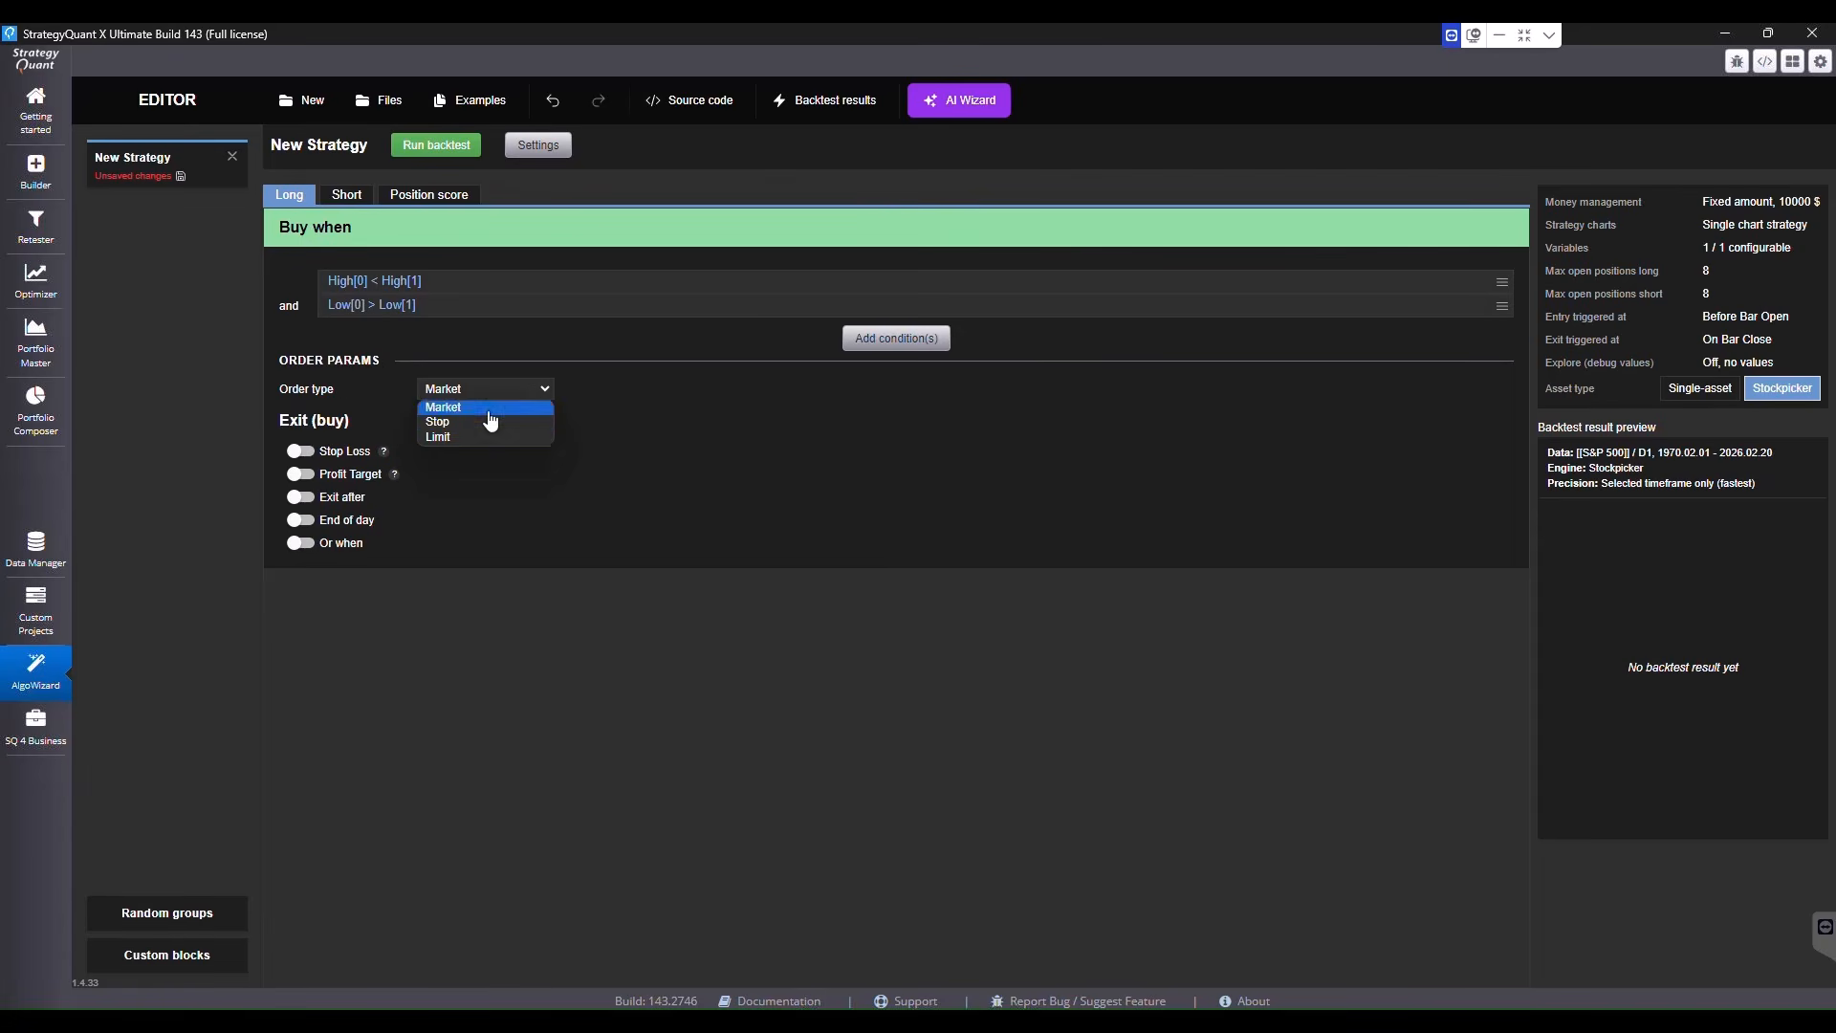
left_click(473, 427)
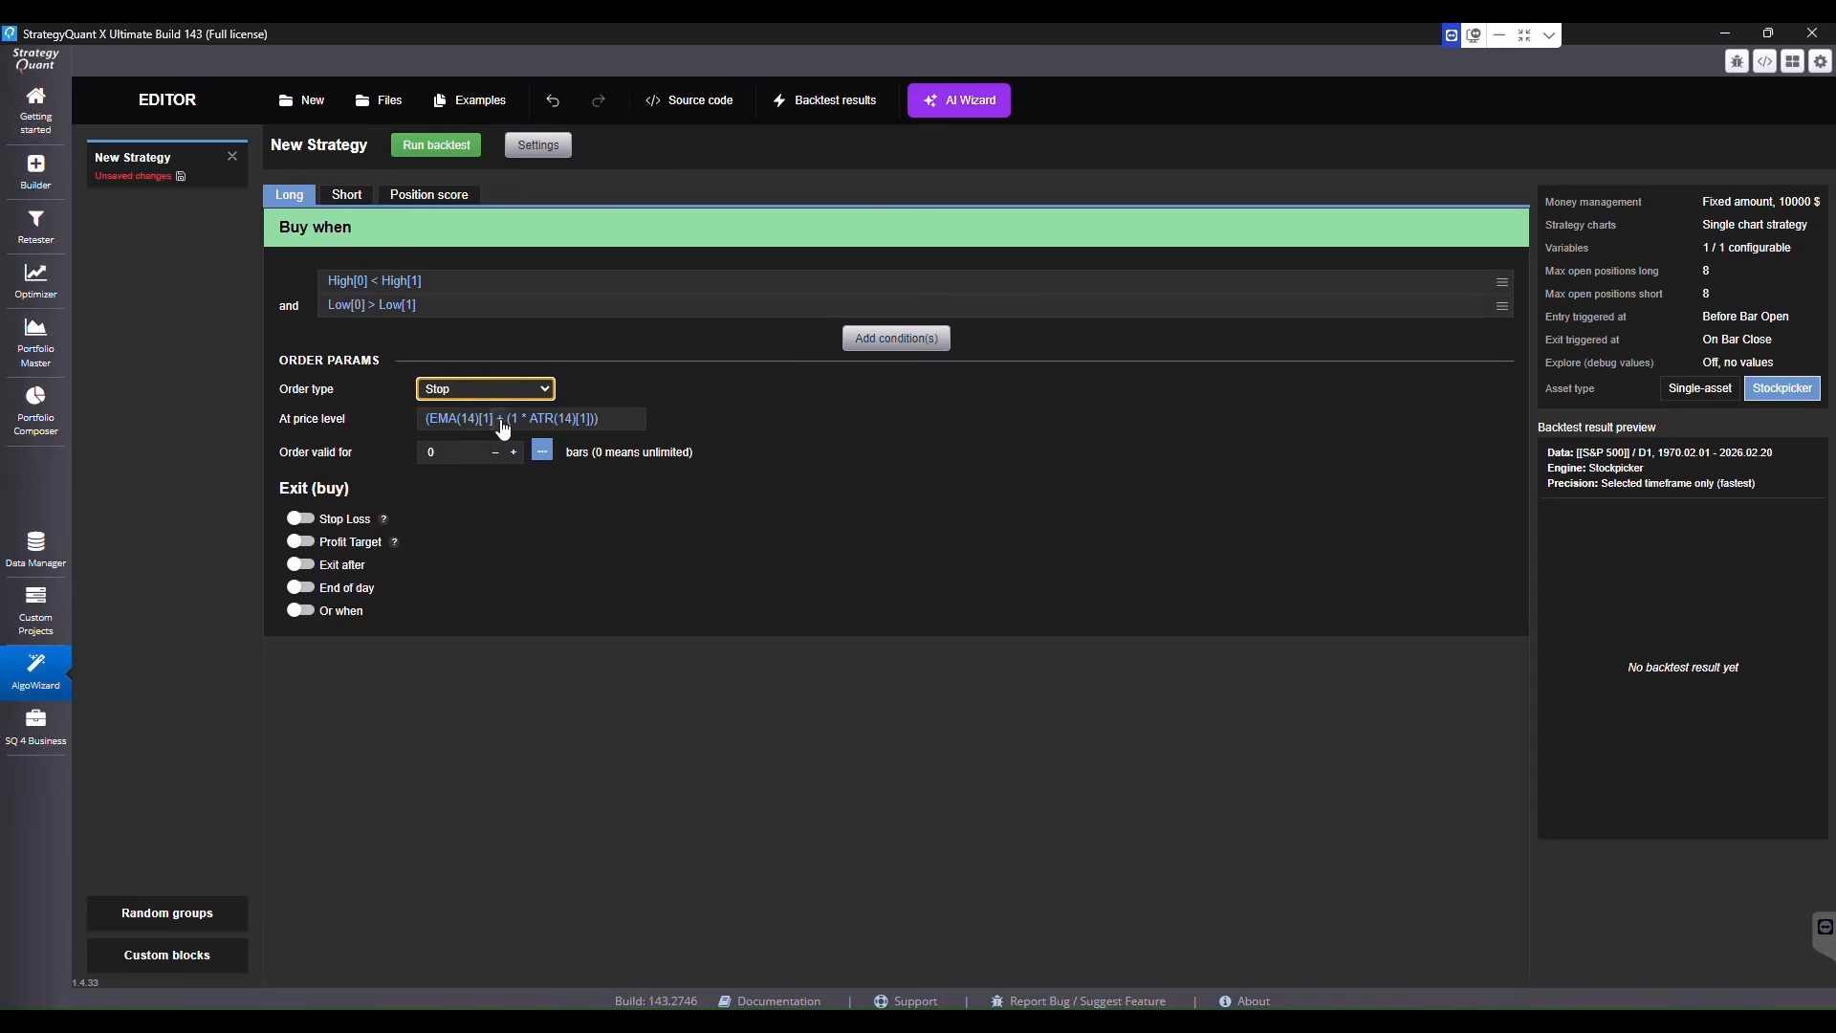
right_click(501, 422)
left_click(547, 728)
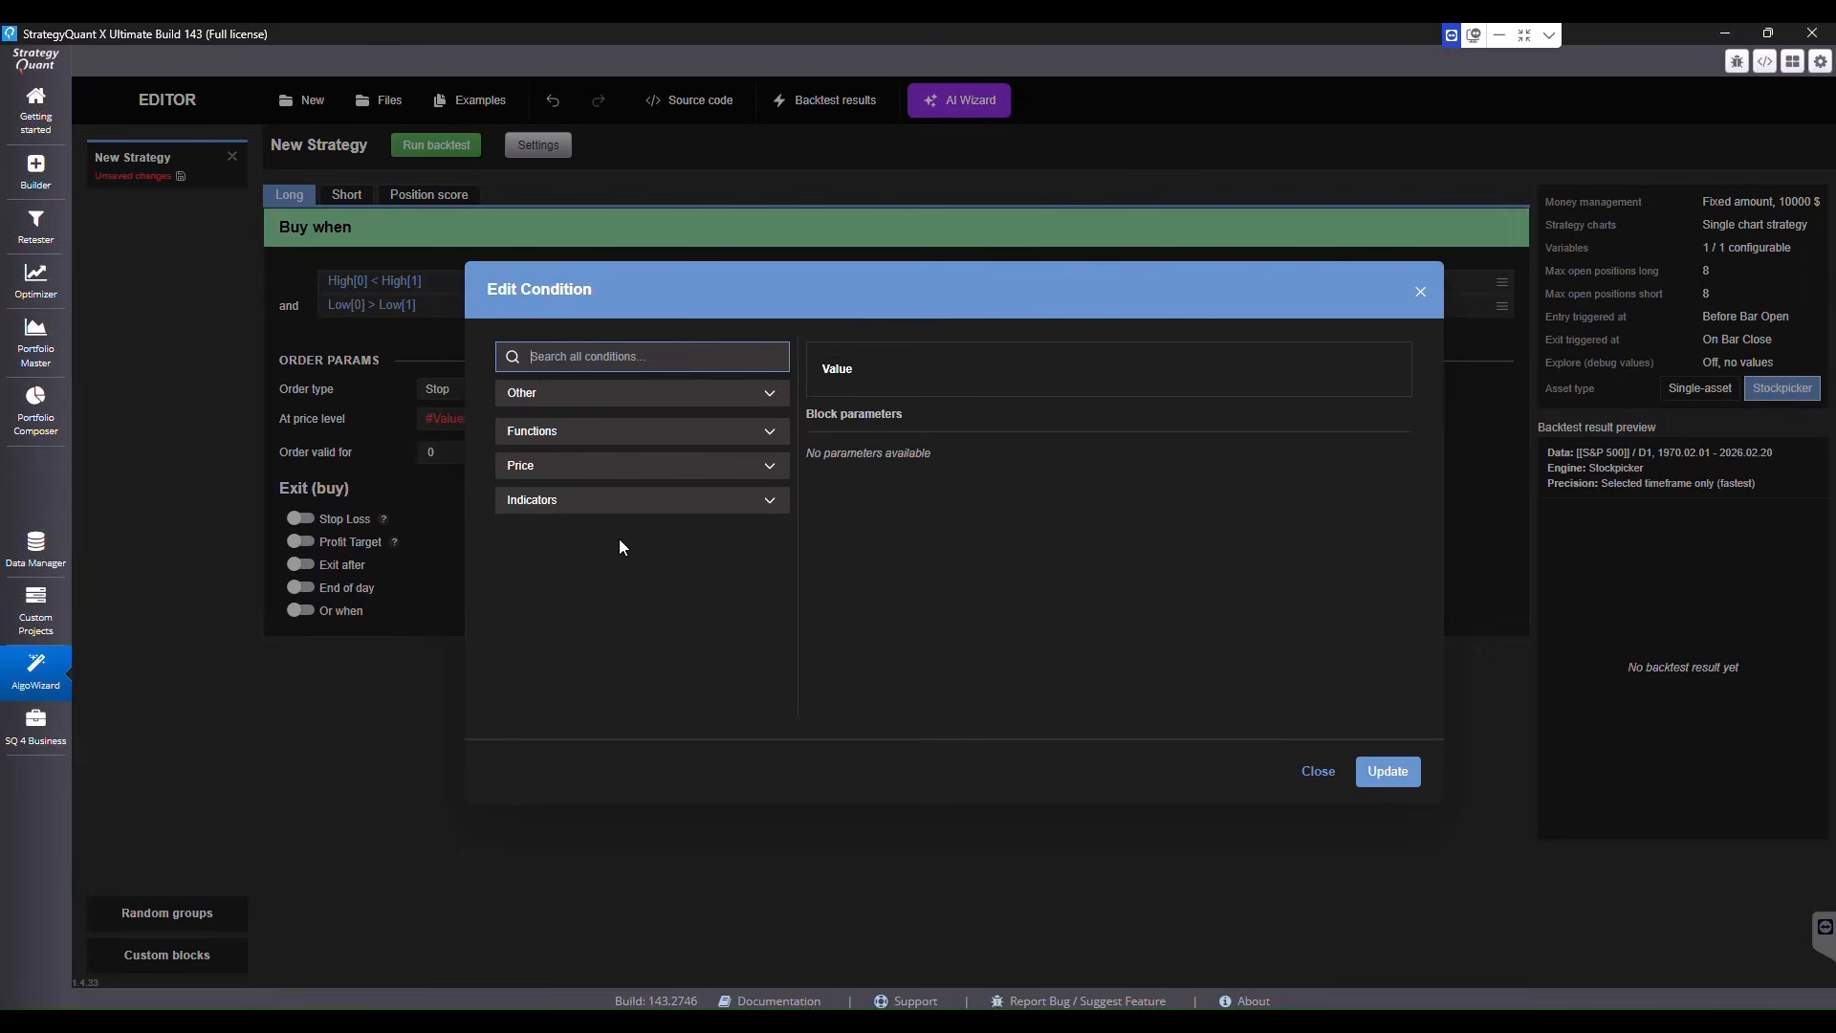
type("high")
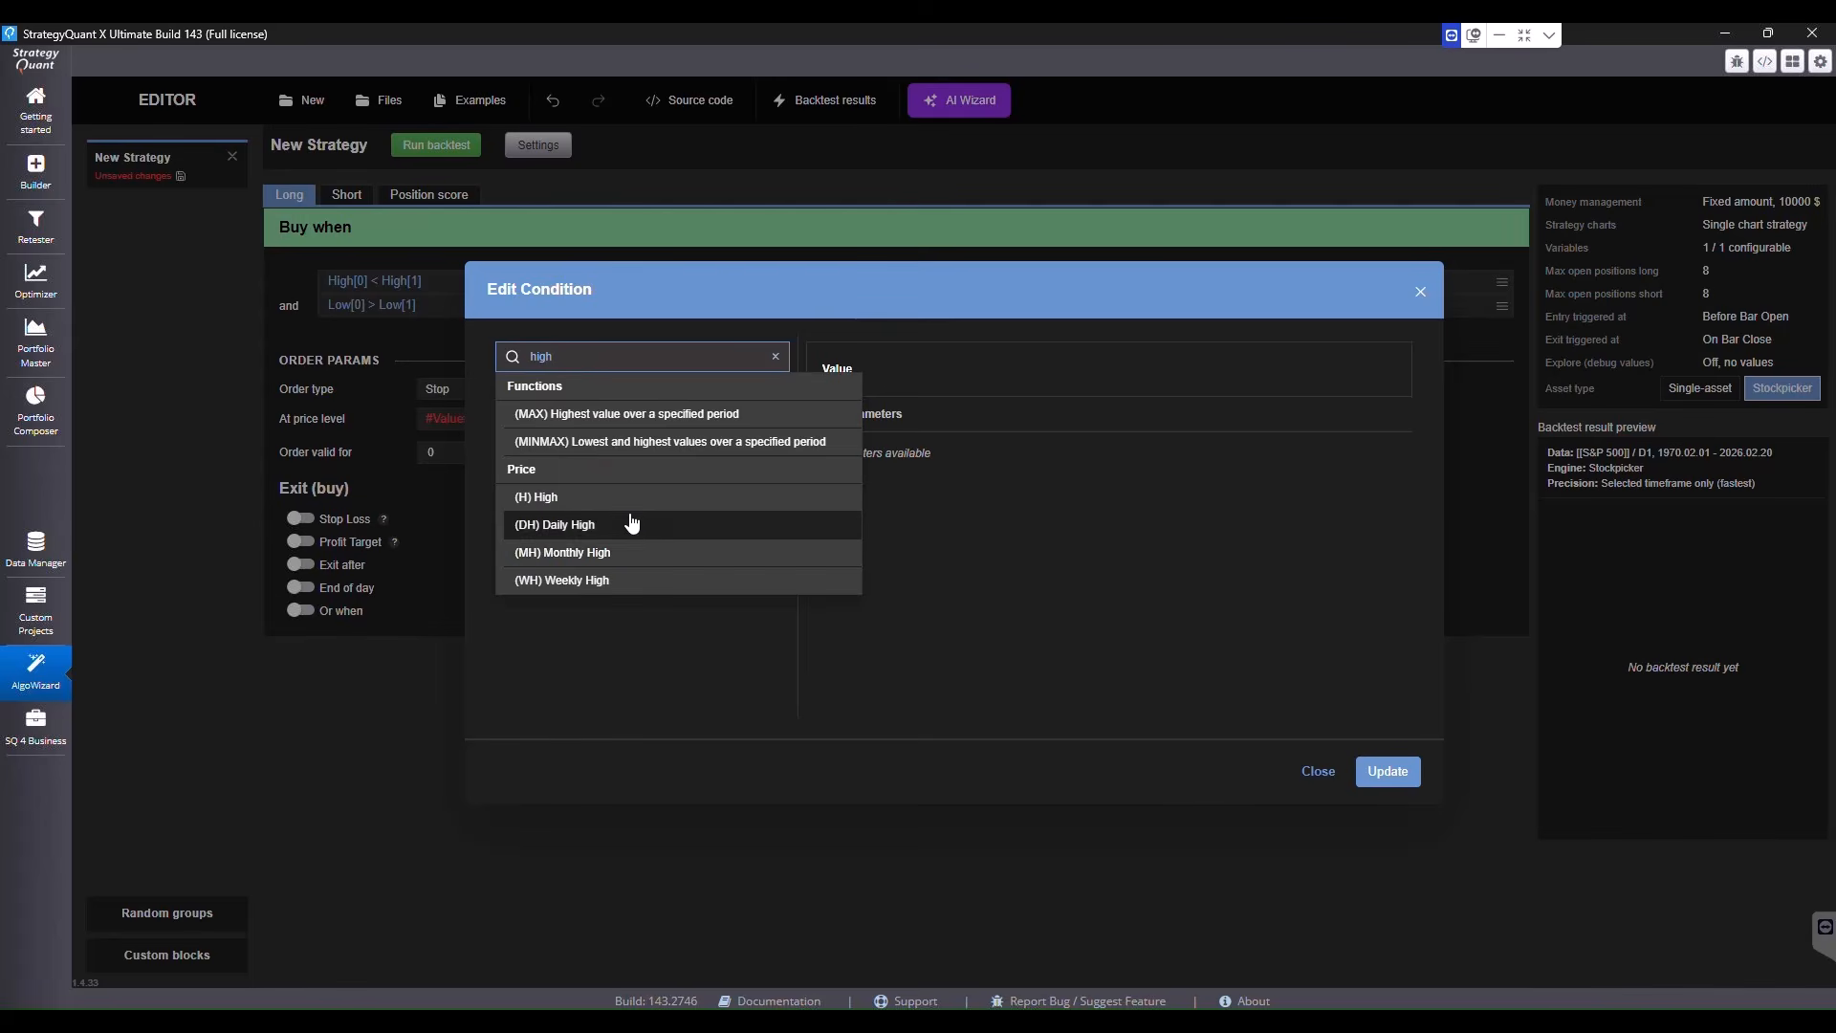
left_click(632, 497)
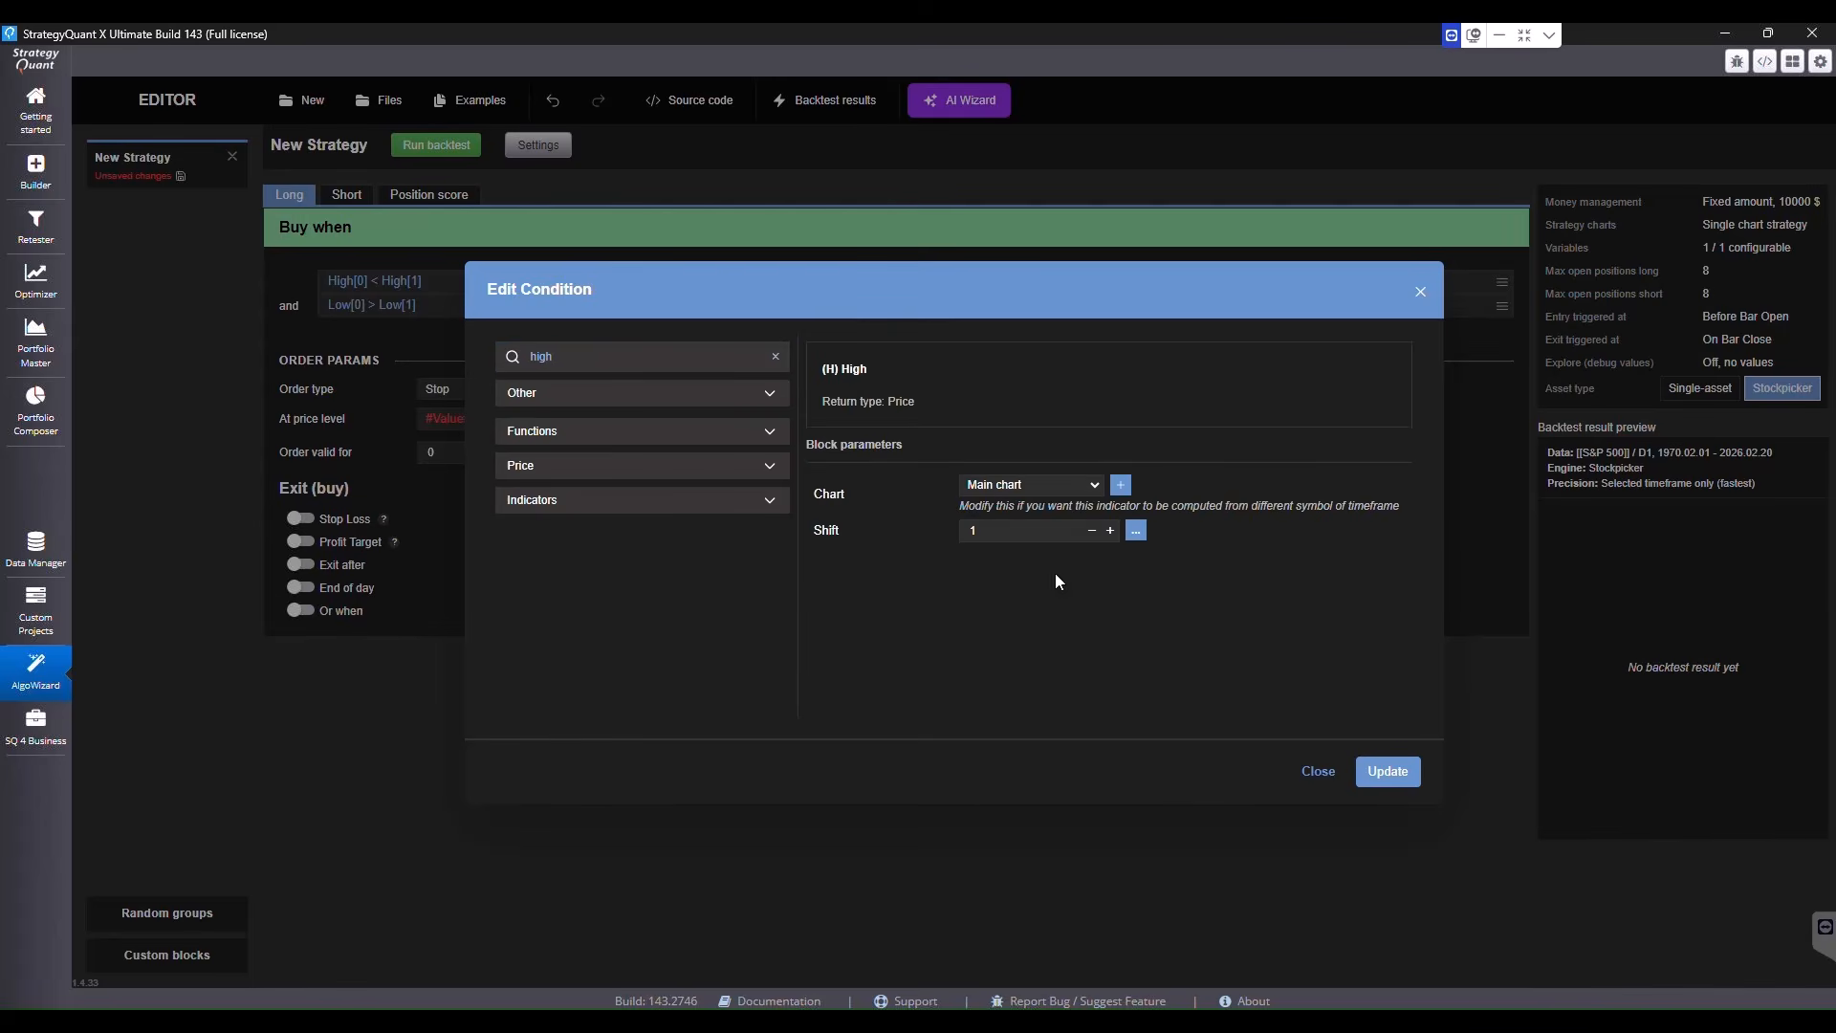
left_click(1388, 773)
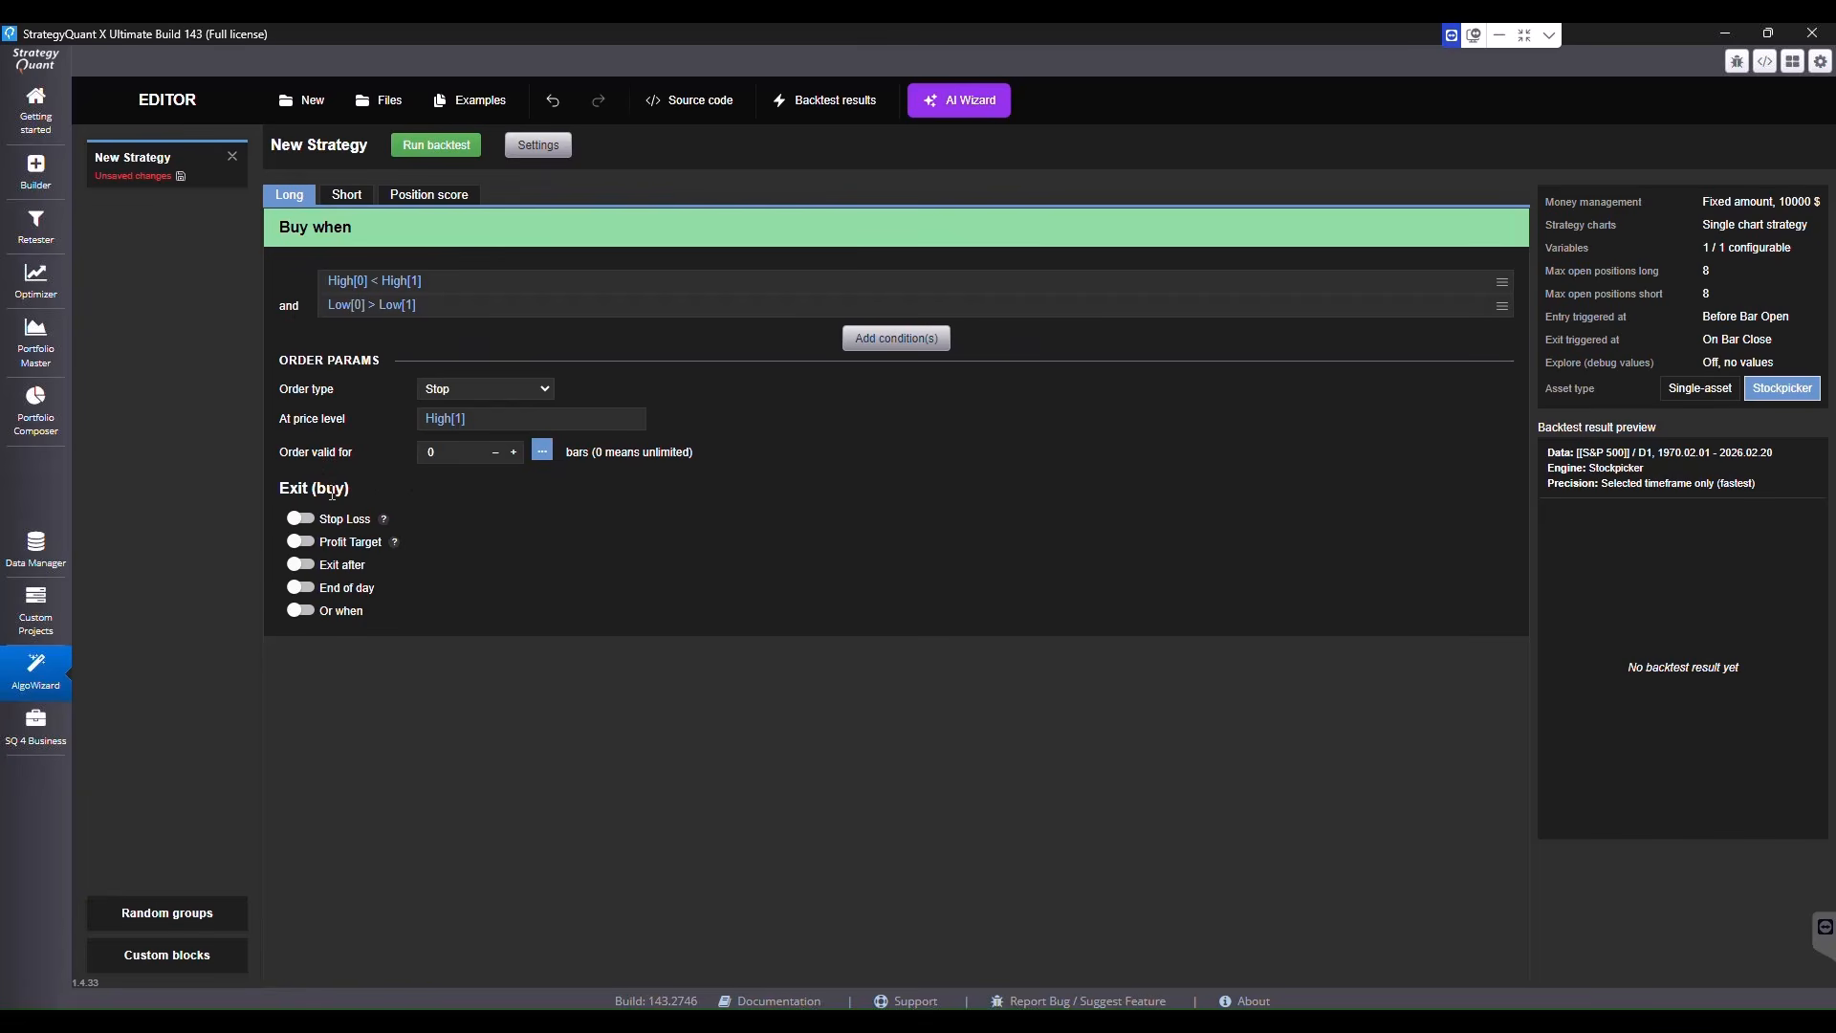
left_click(513, 455)
Enable the buy Stop Loss as a price level set to Low[1]
left_click(363, 518)
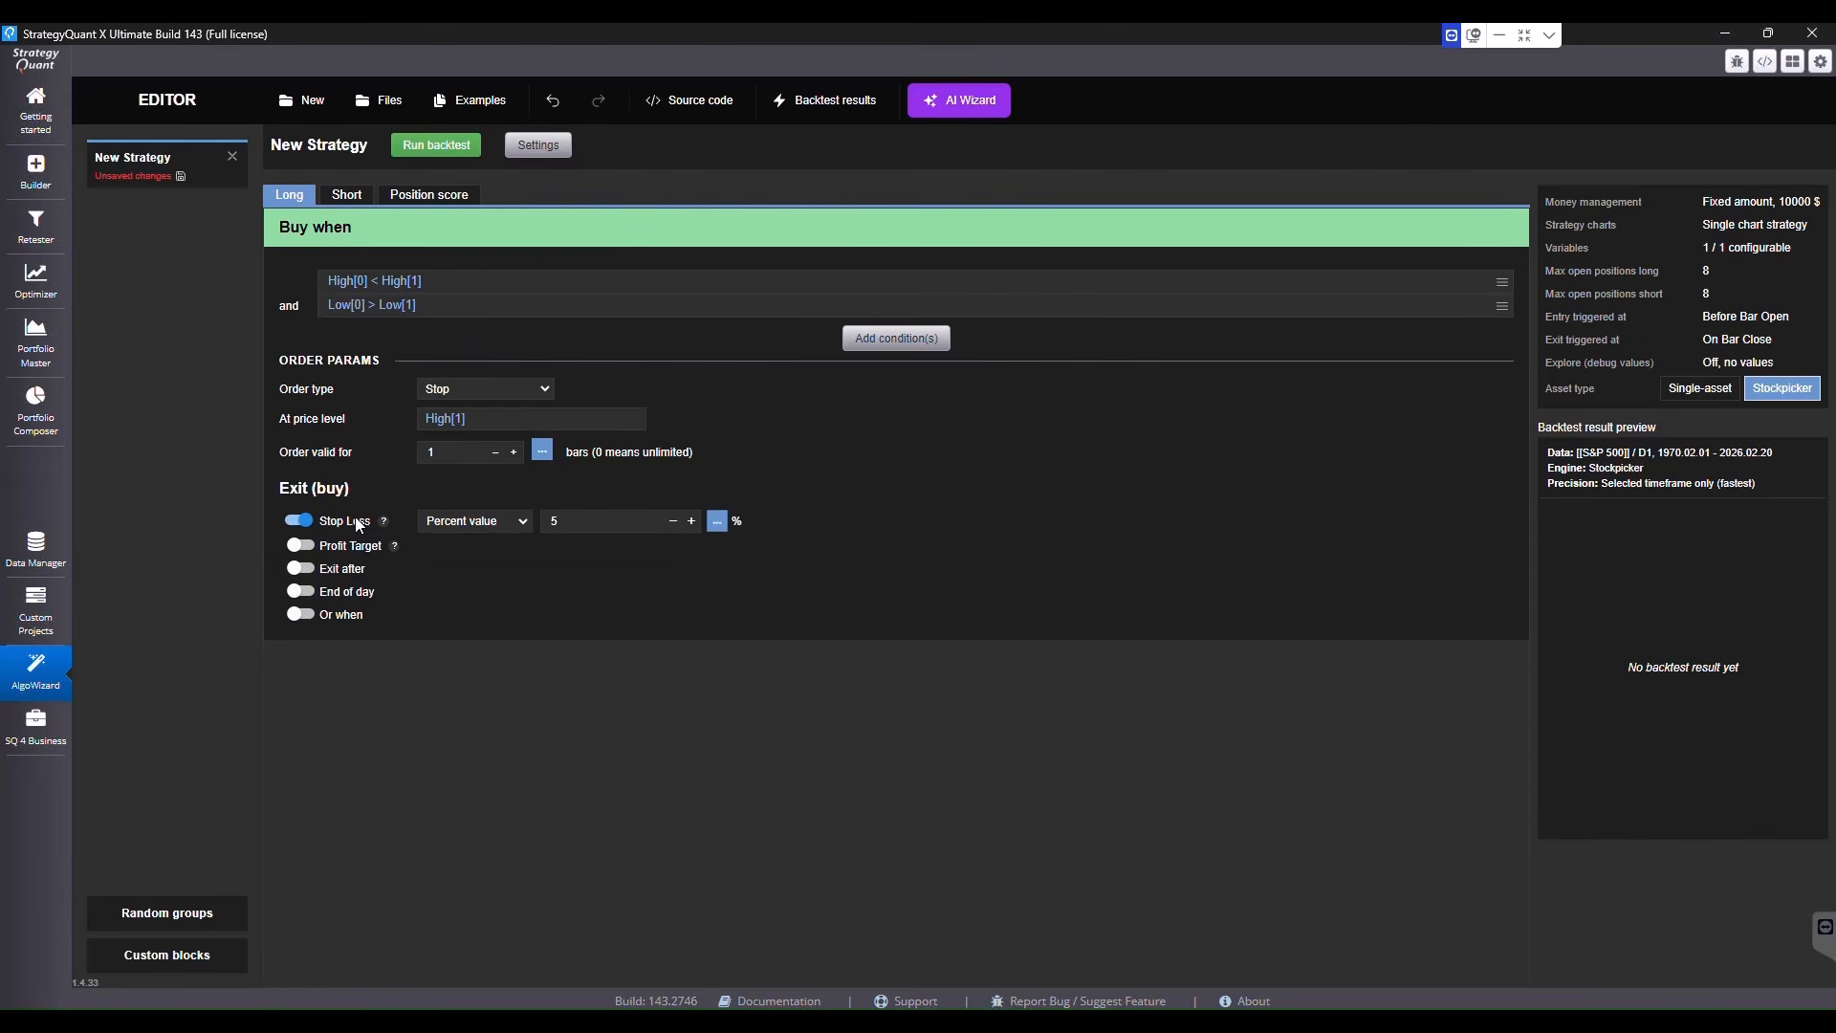
left_click(505, 522)
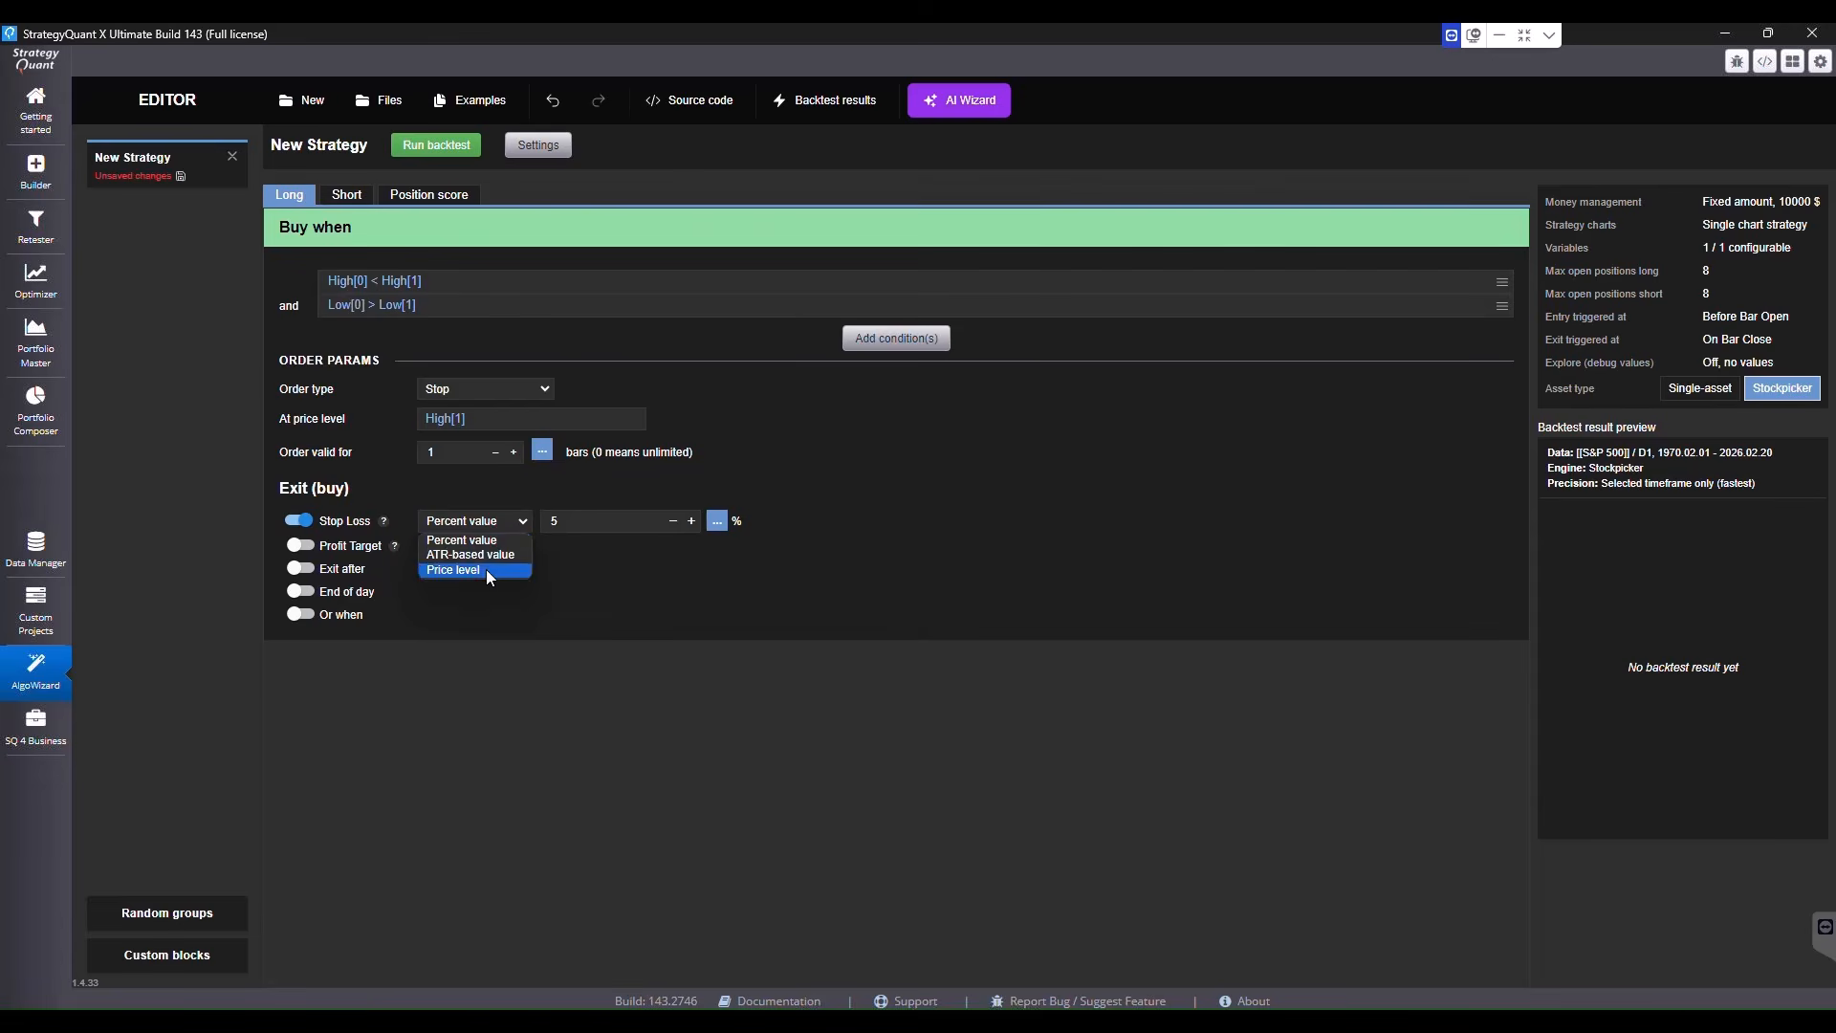
left_click(486, 570)
left_click(597, 524)
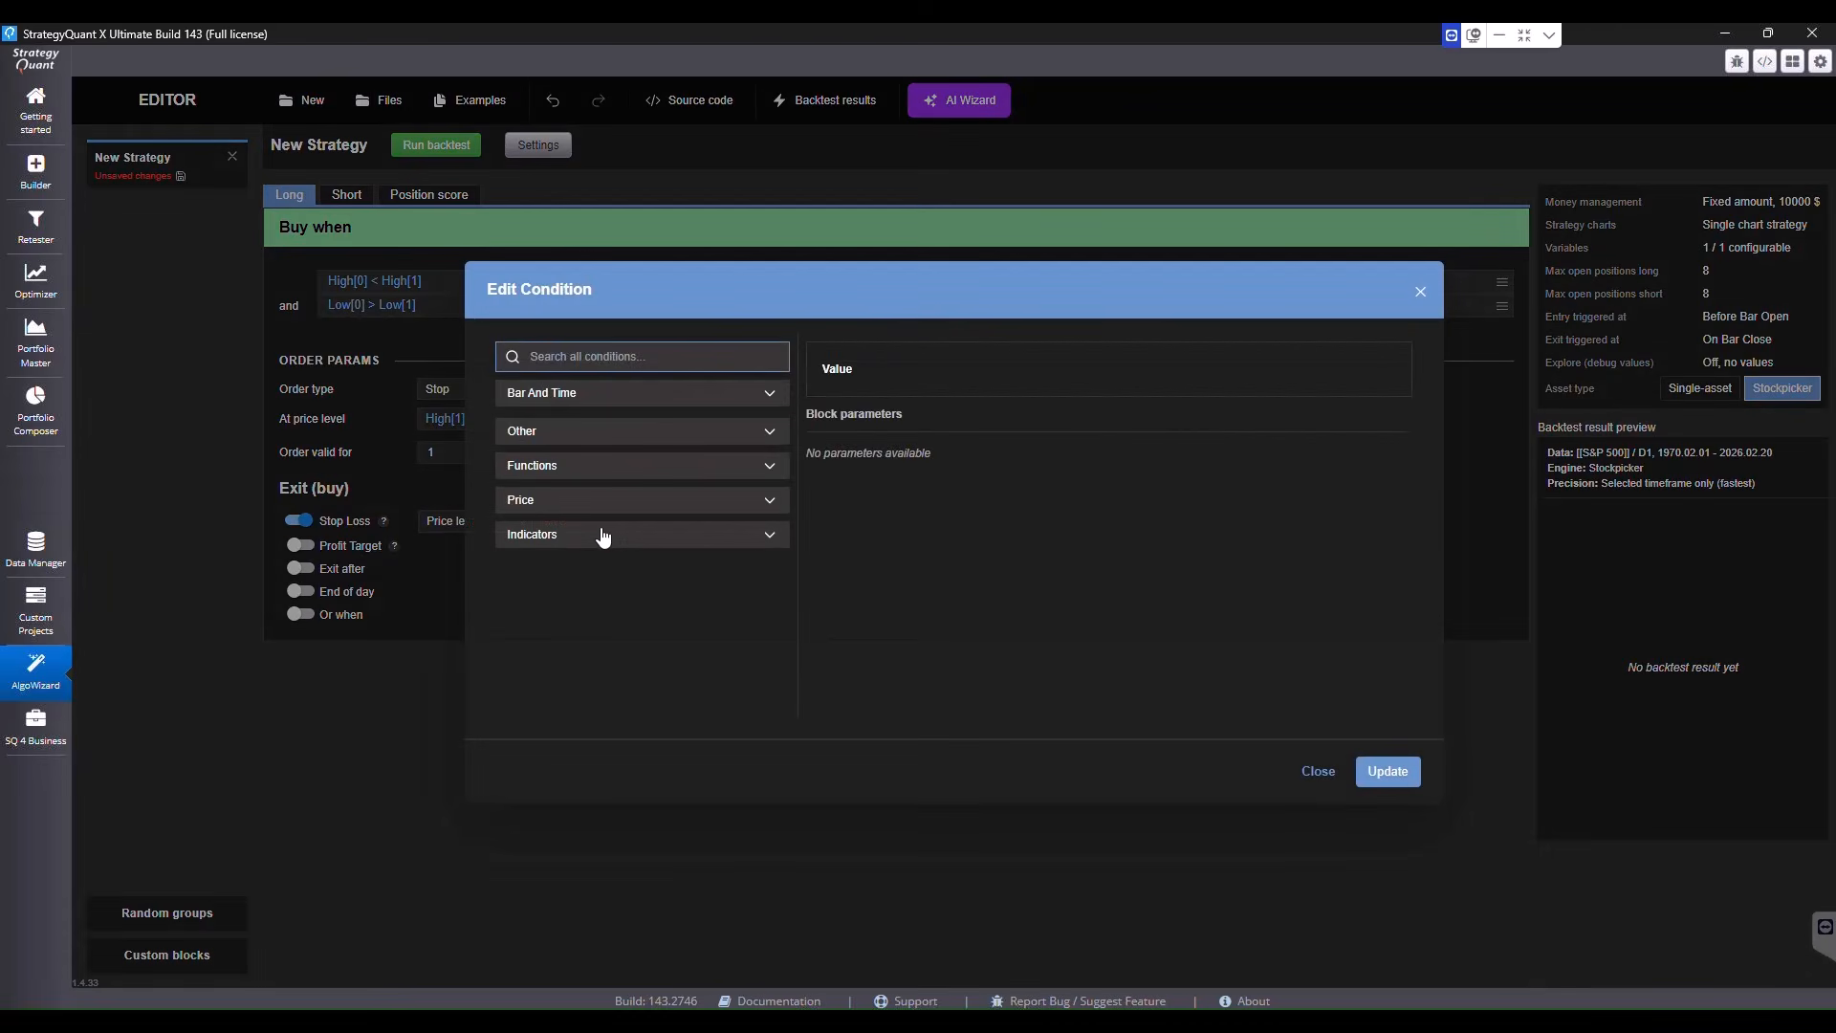
type("low")
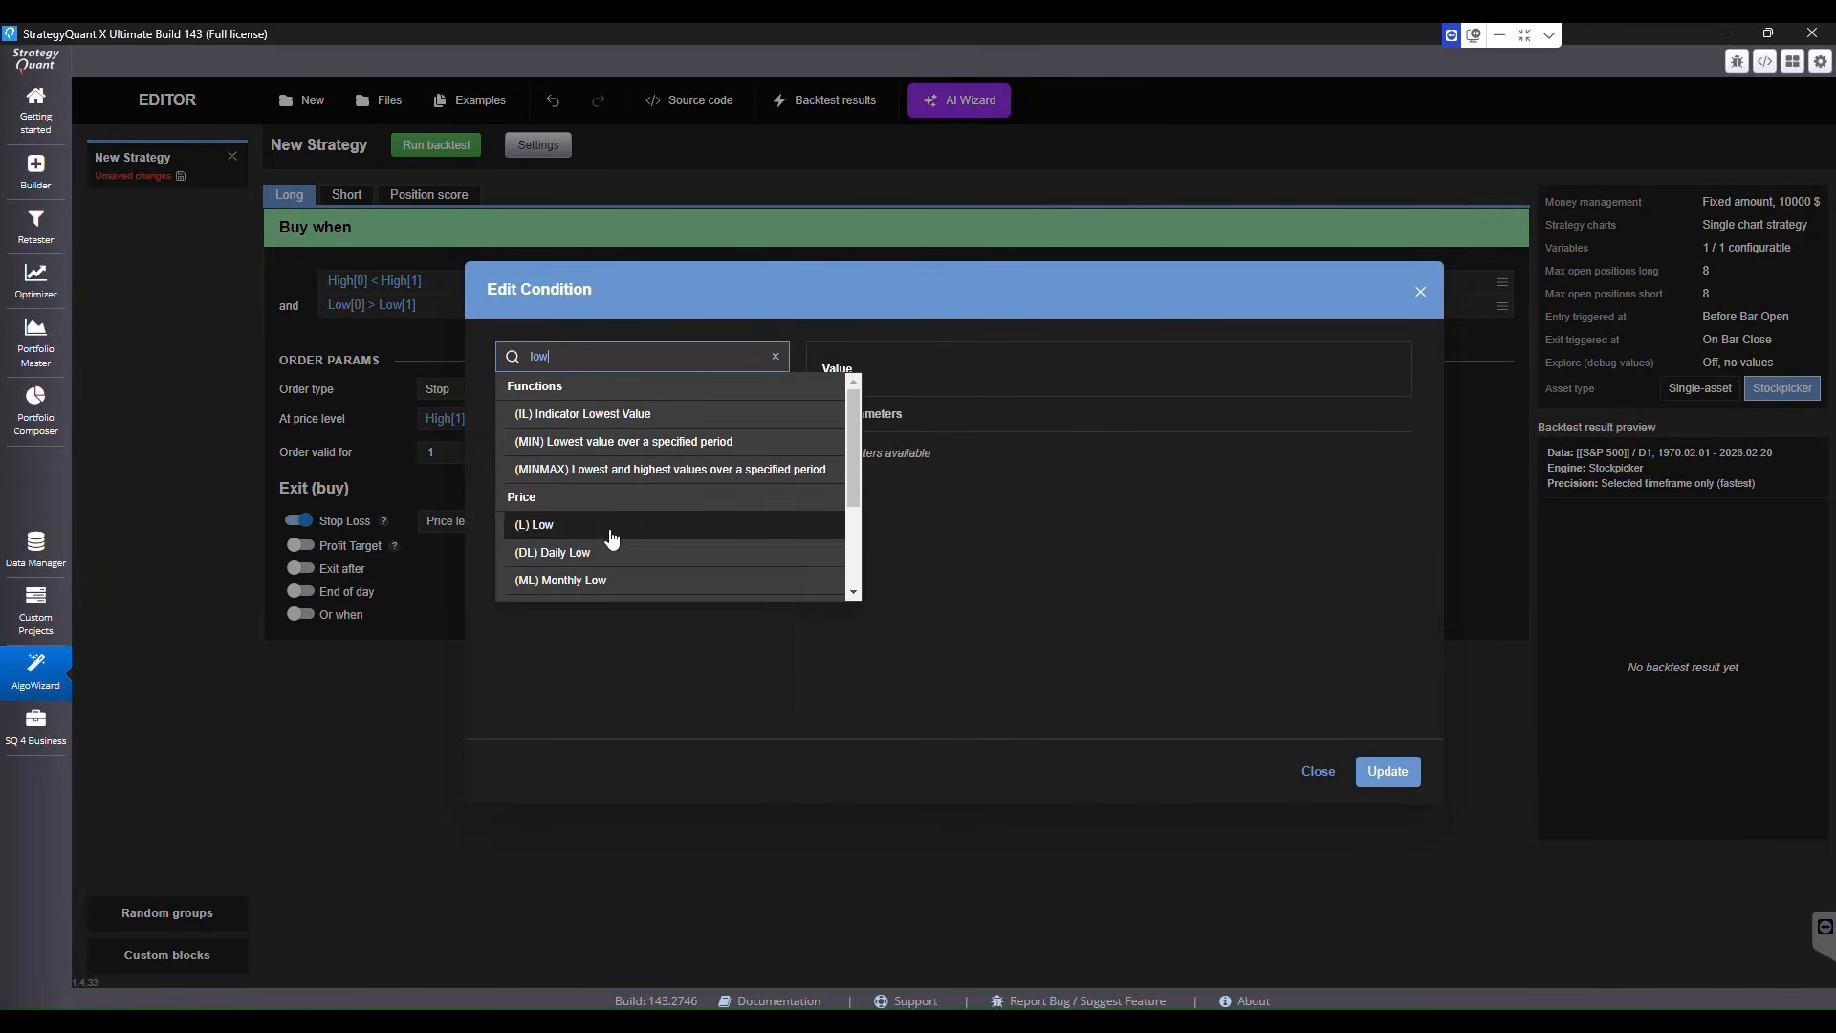
left_click(591, 524)
left_click(1365, 772)
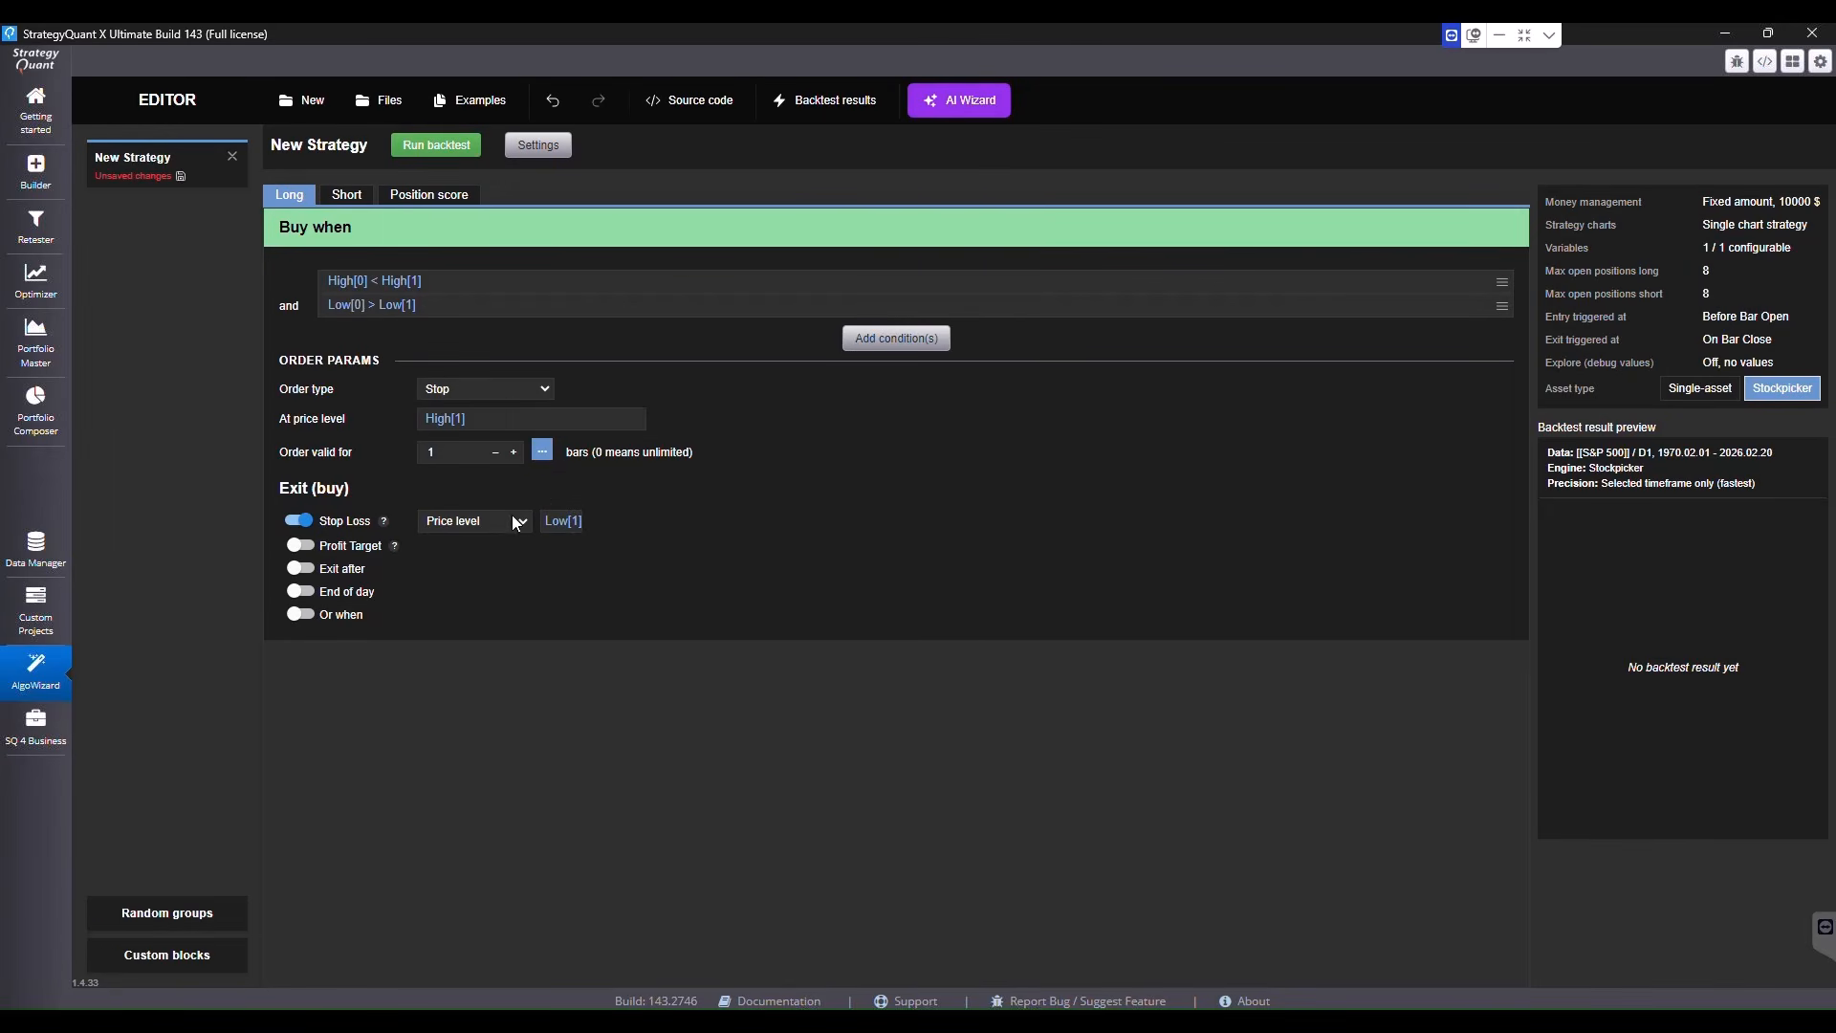
Enable the conditional "Or when" buy exit and add a condition based on the main chart's Close price with shift 0
left_click(300, 618)
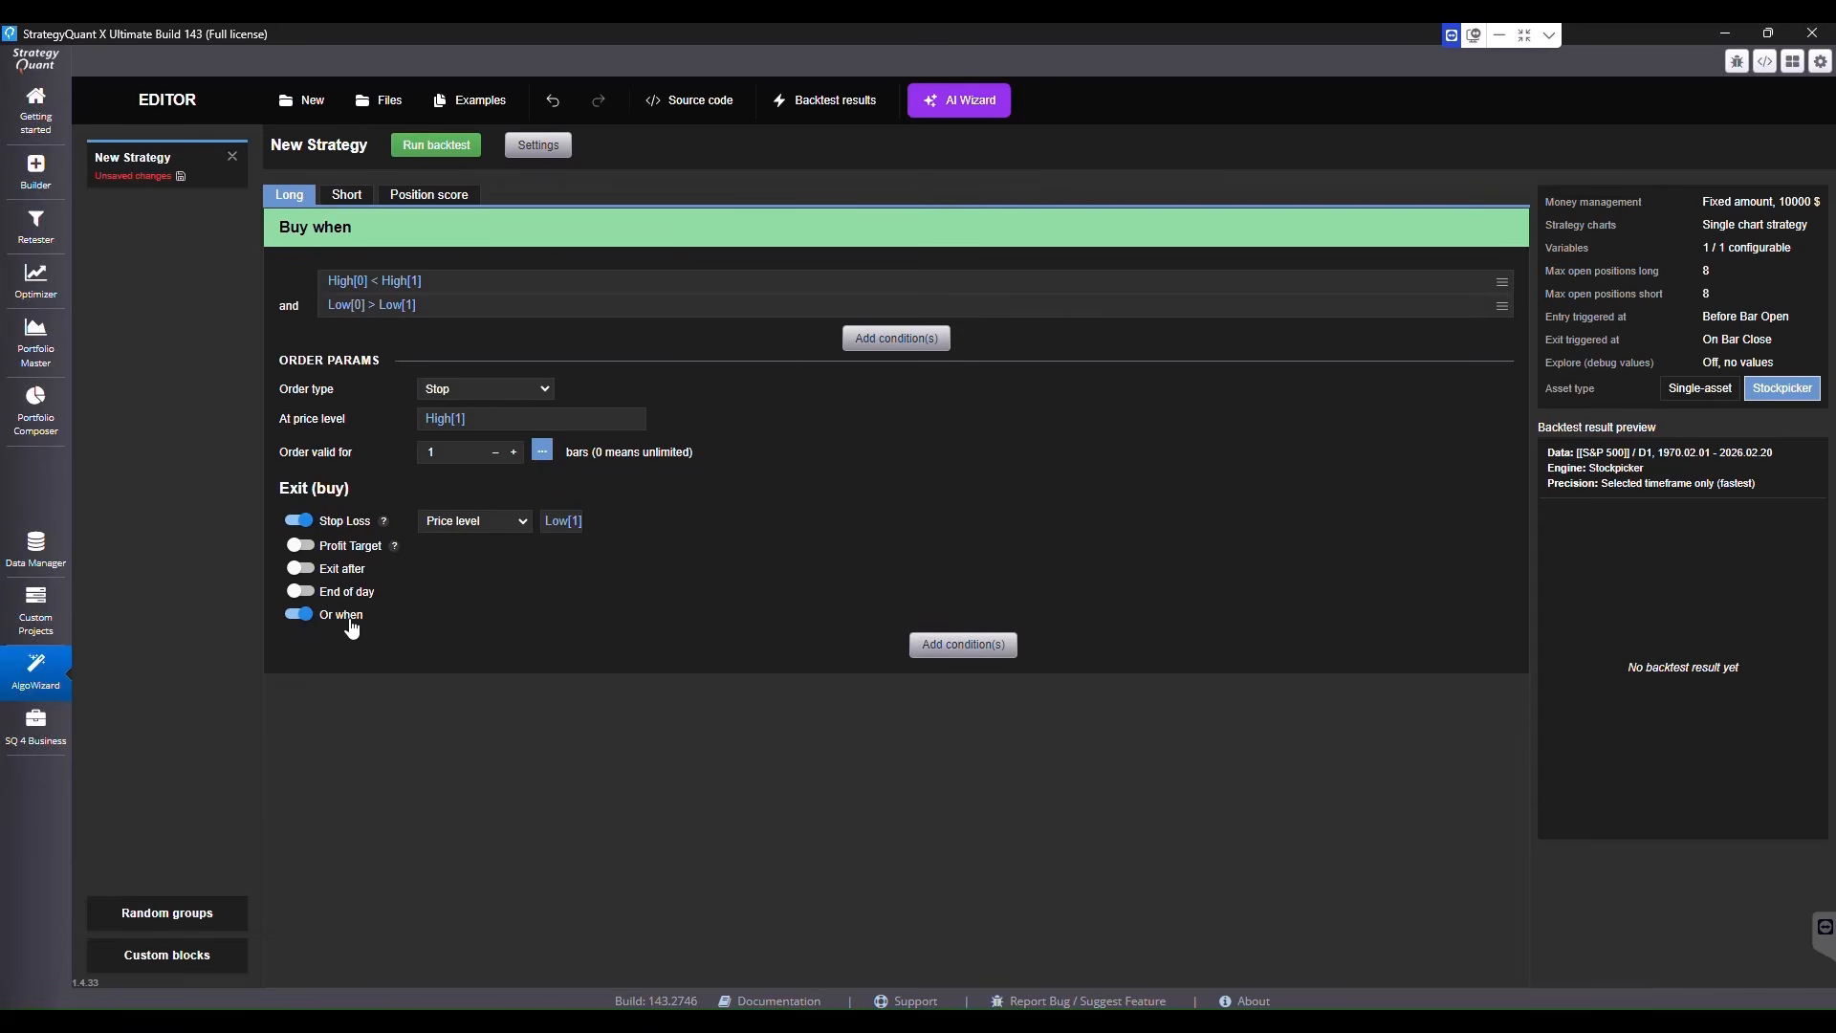
left_click(956, 645)
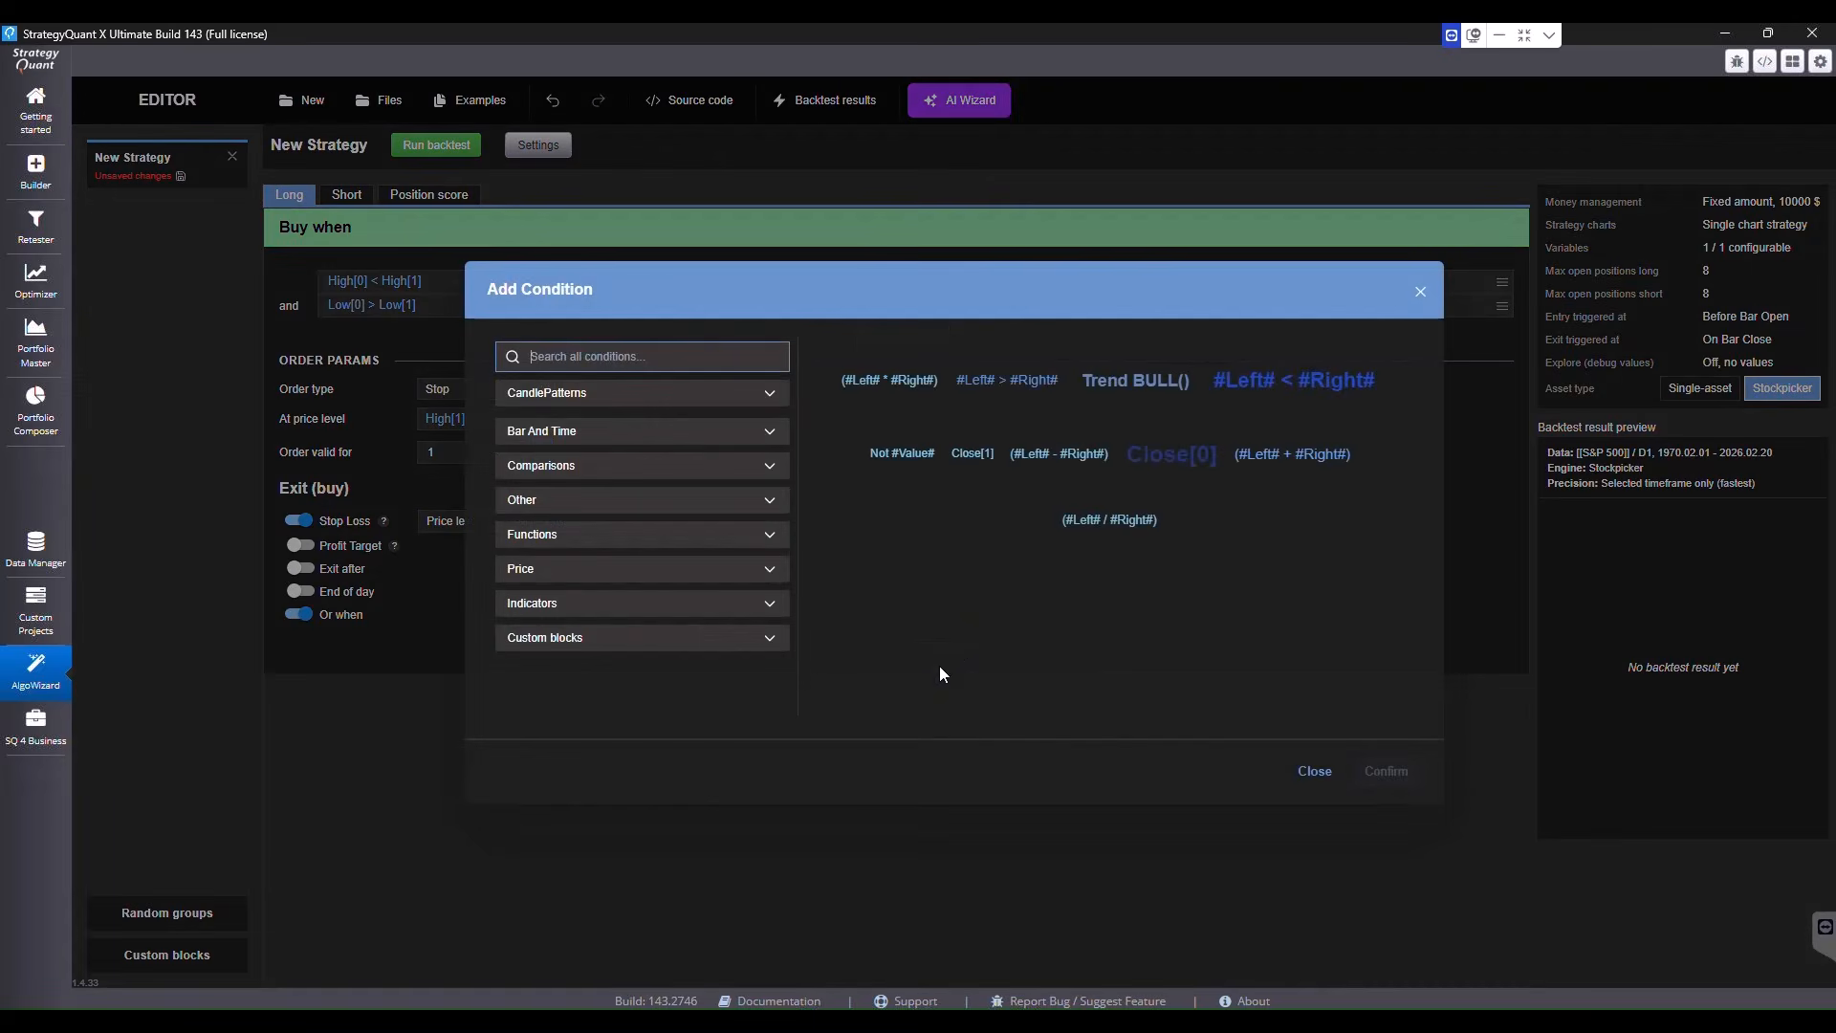
type("clos")
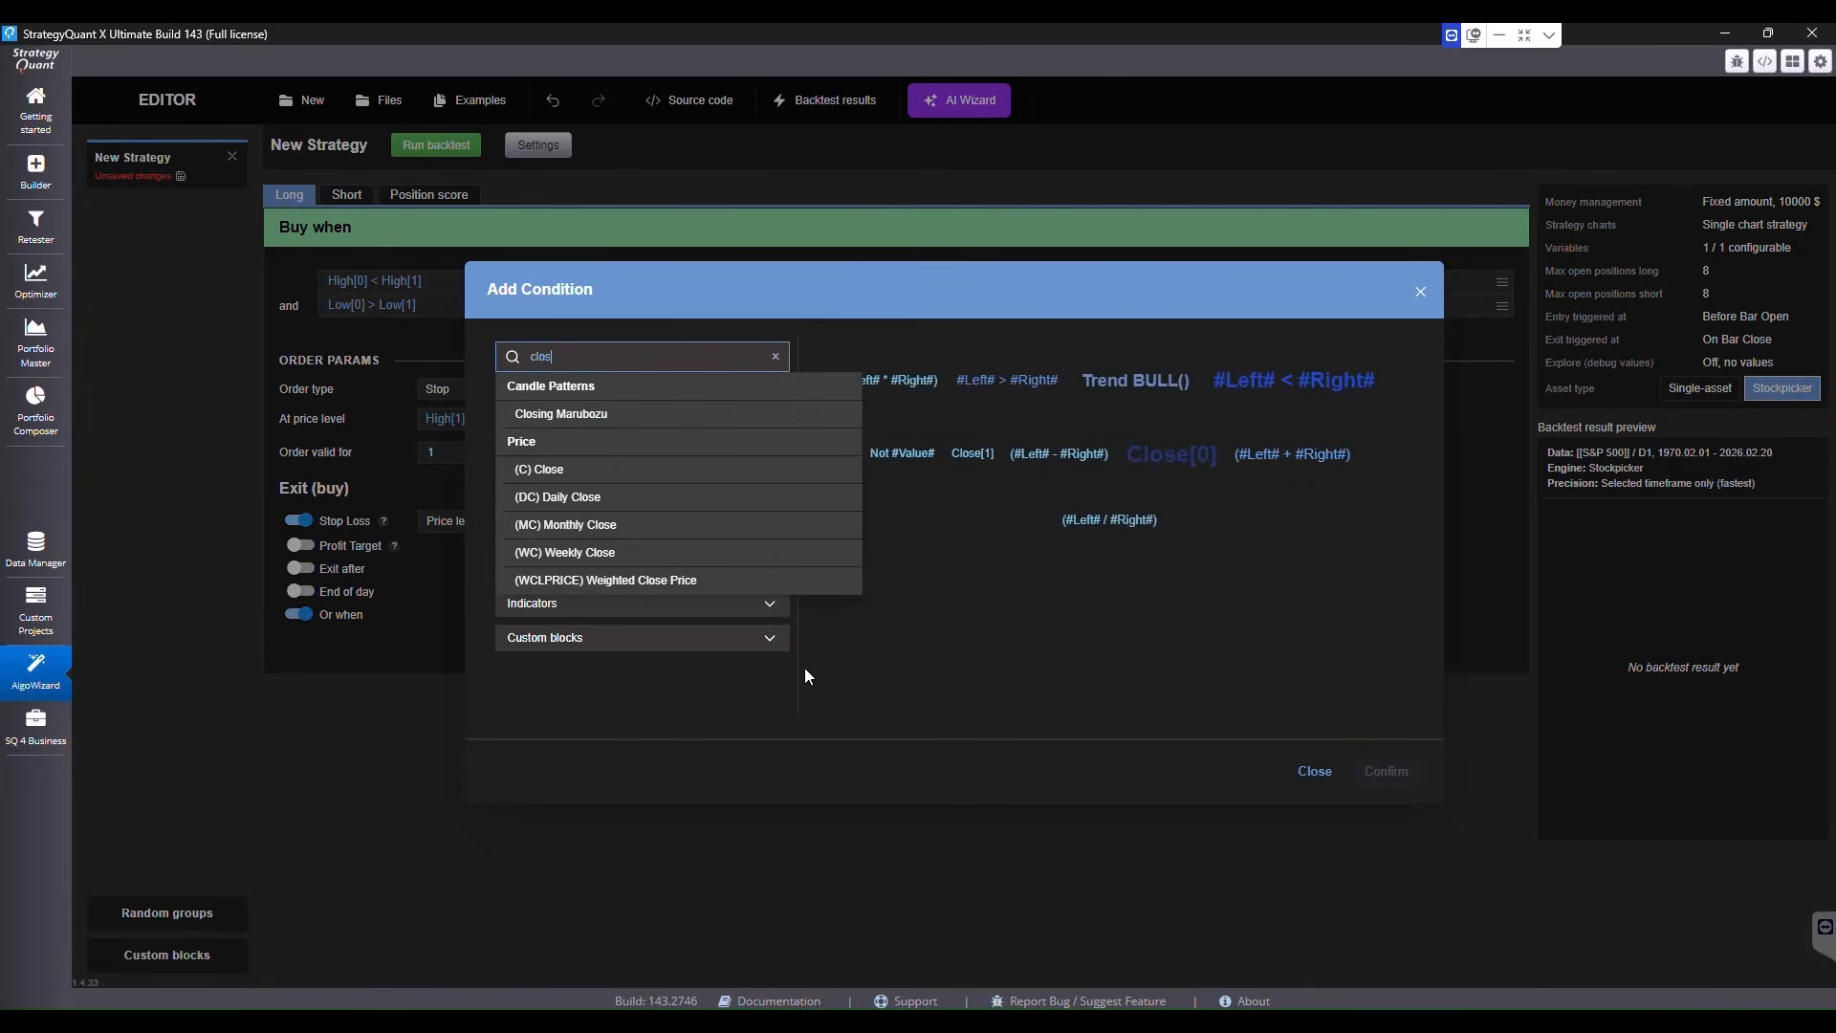
left_click(779, 473)
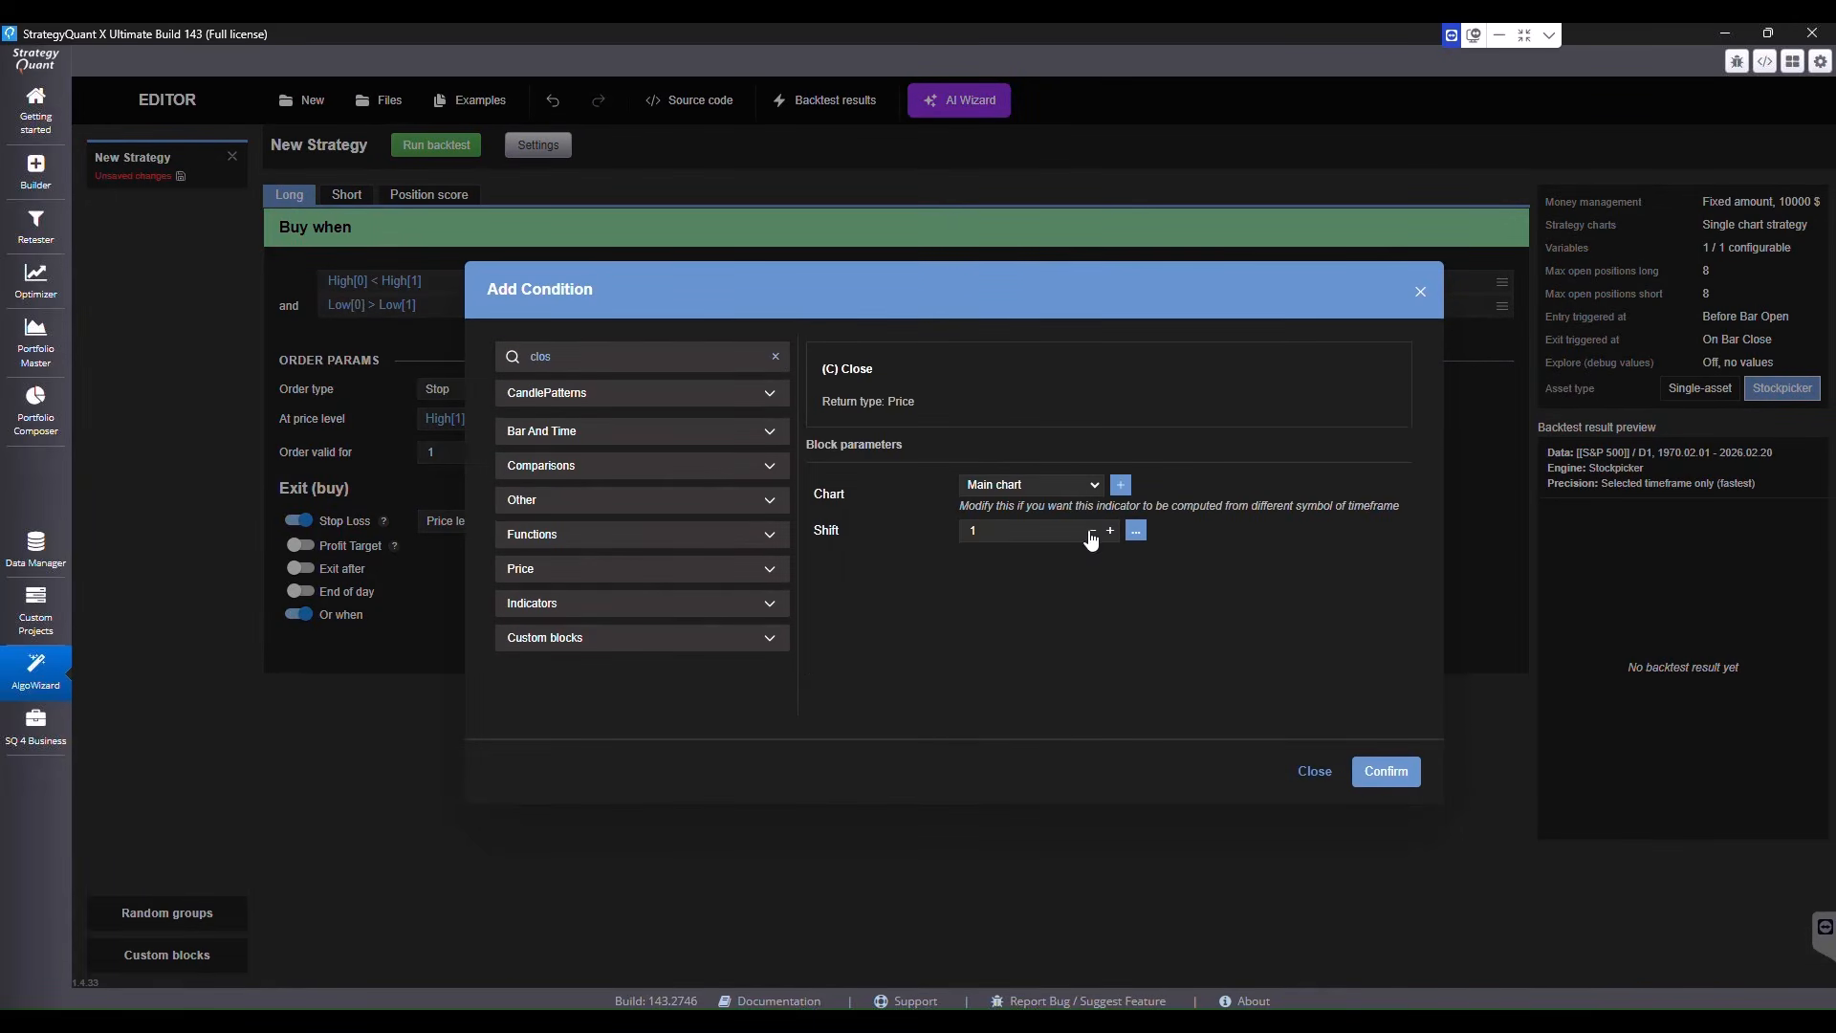
left_click(1369, 769)
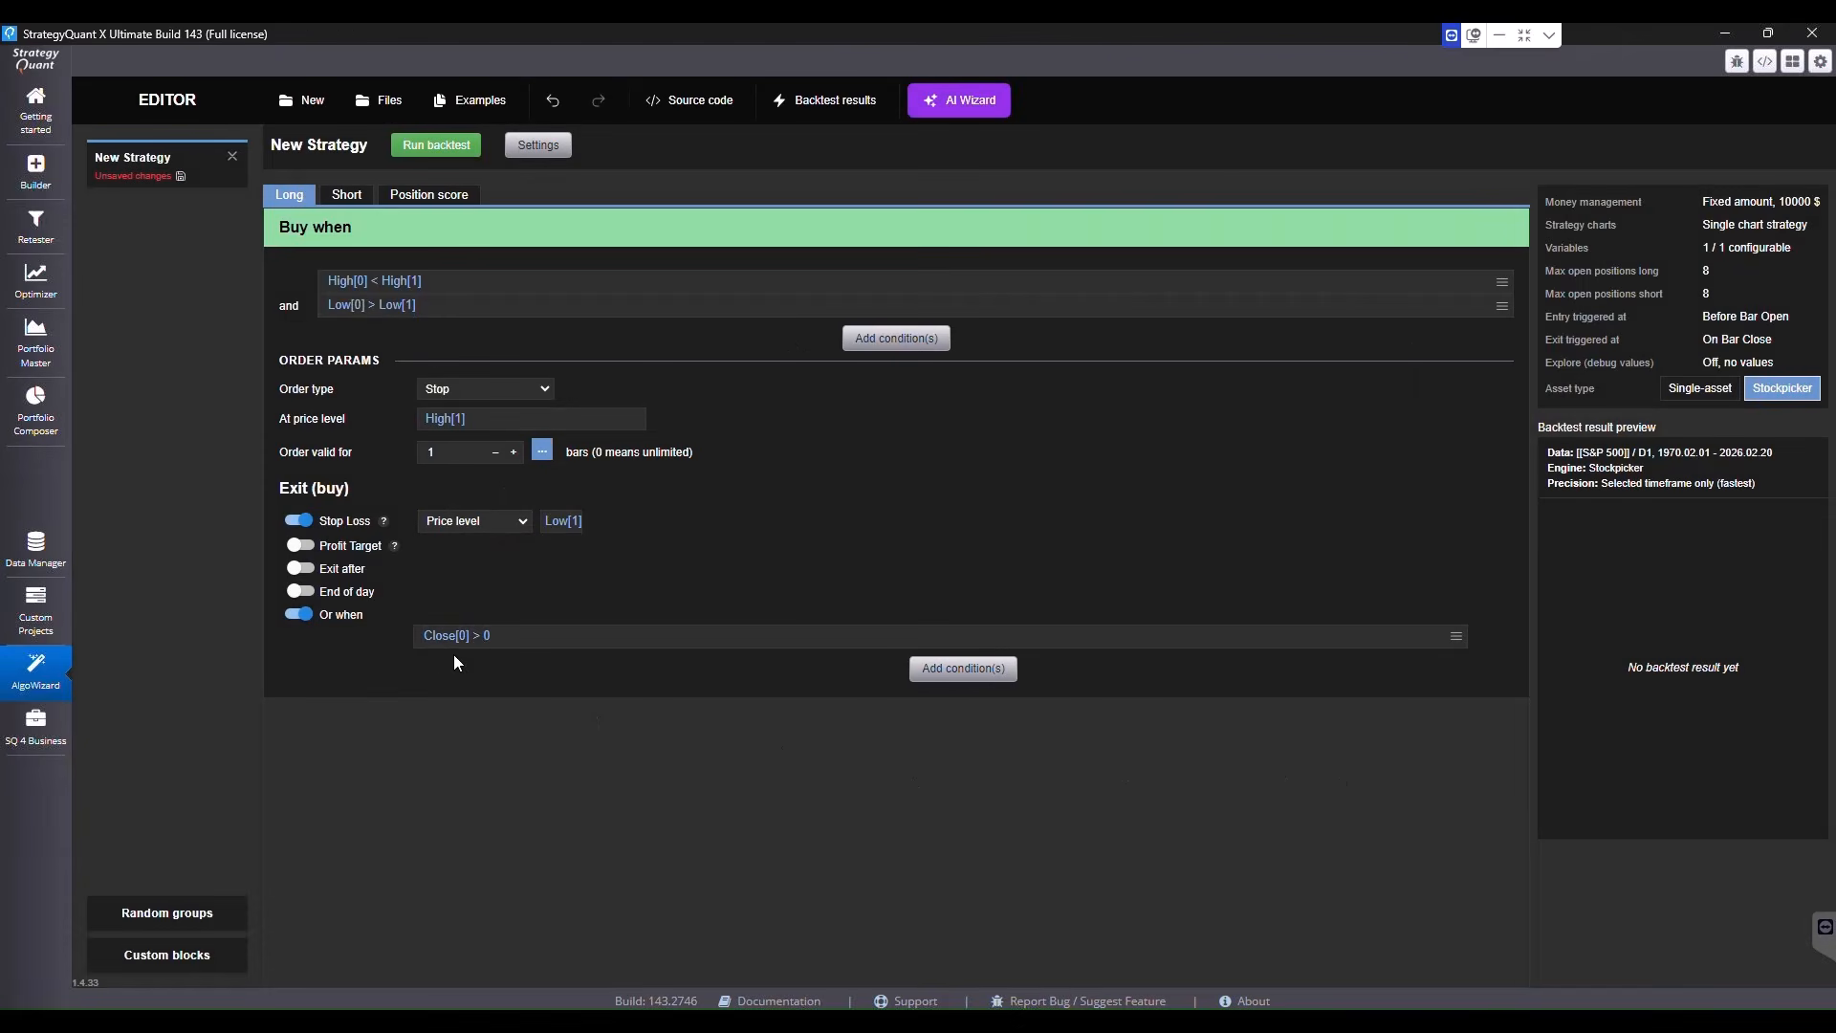
Change the comparison in the Close[0] exit condition to Is lower
left_click(478, 637)
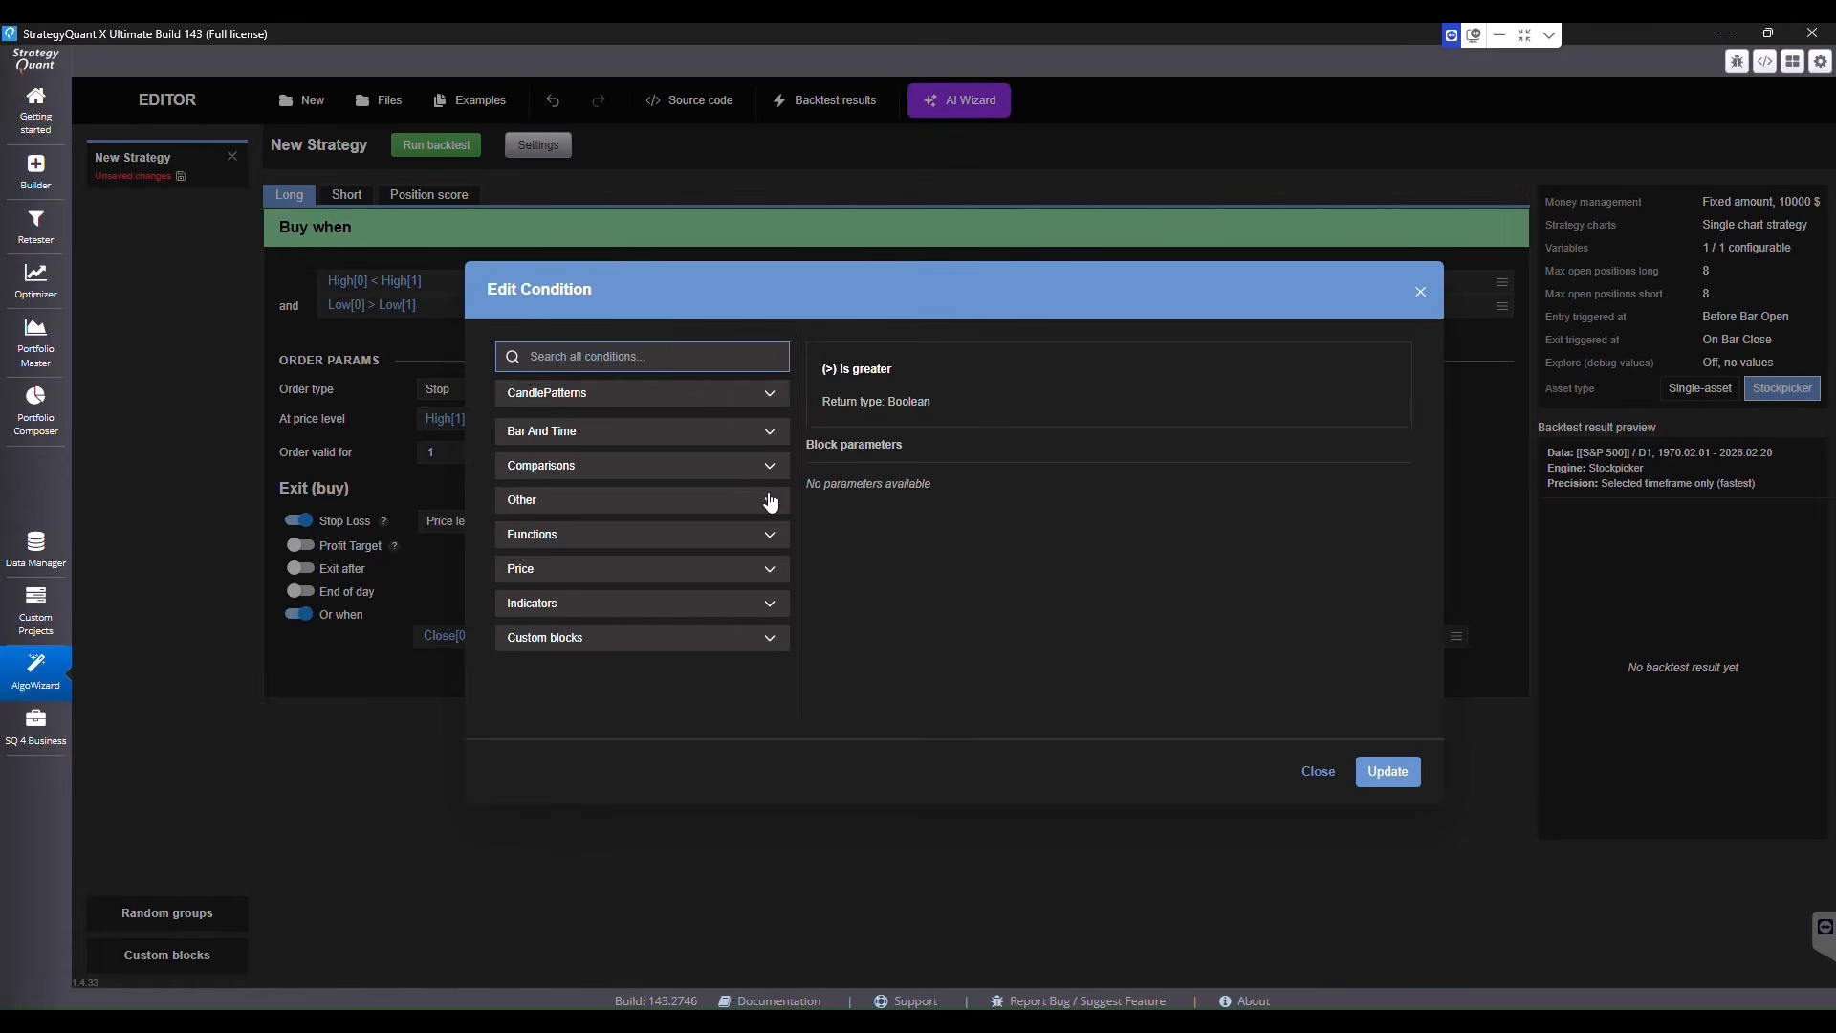
left_click(762, 467)
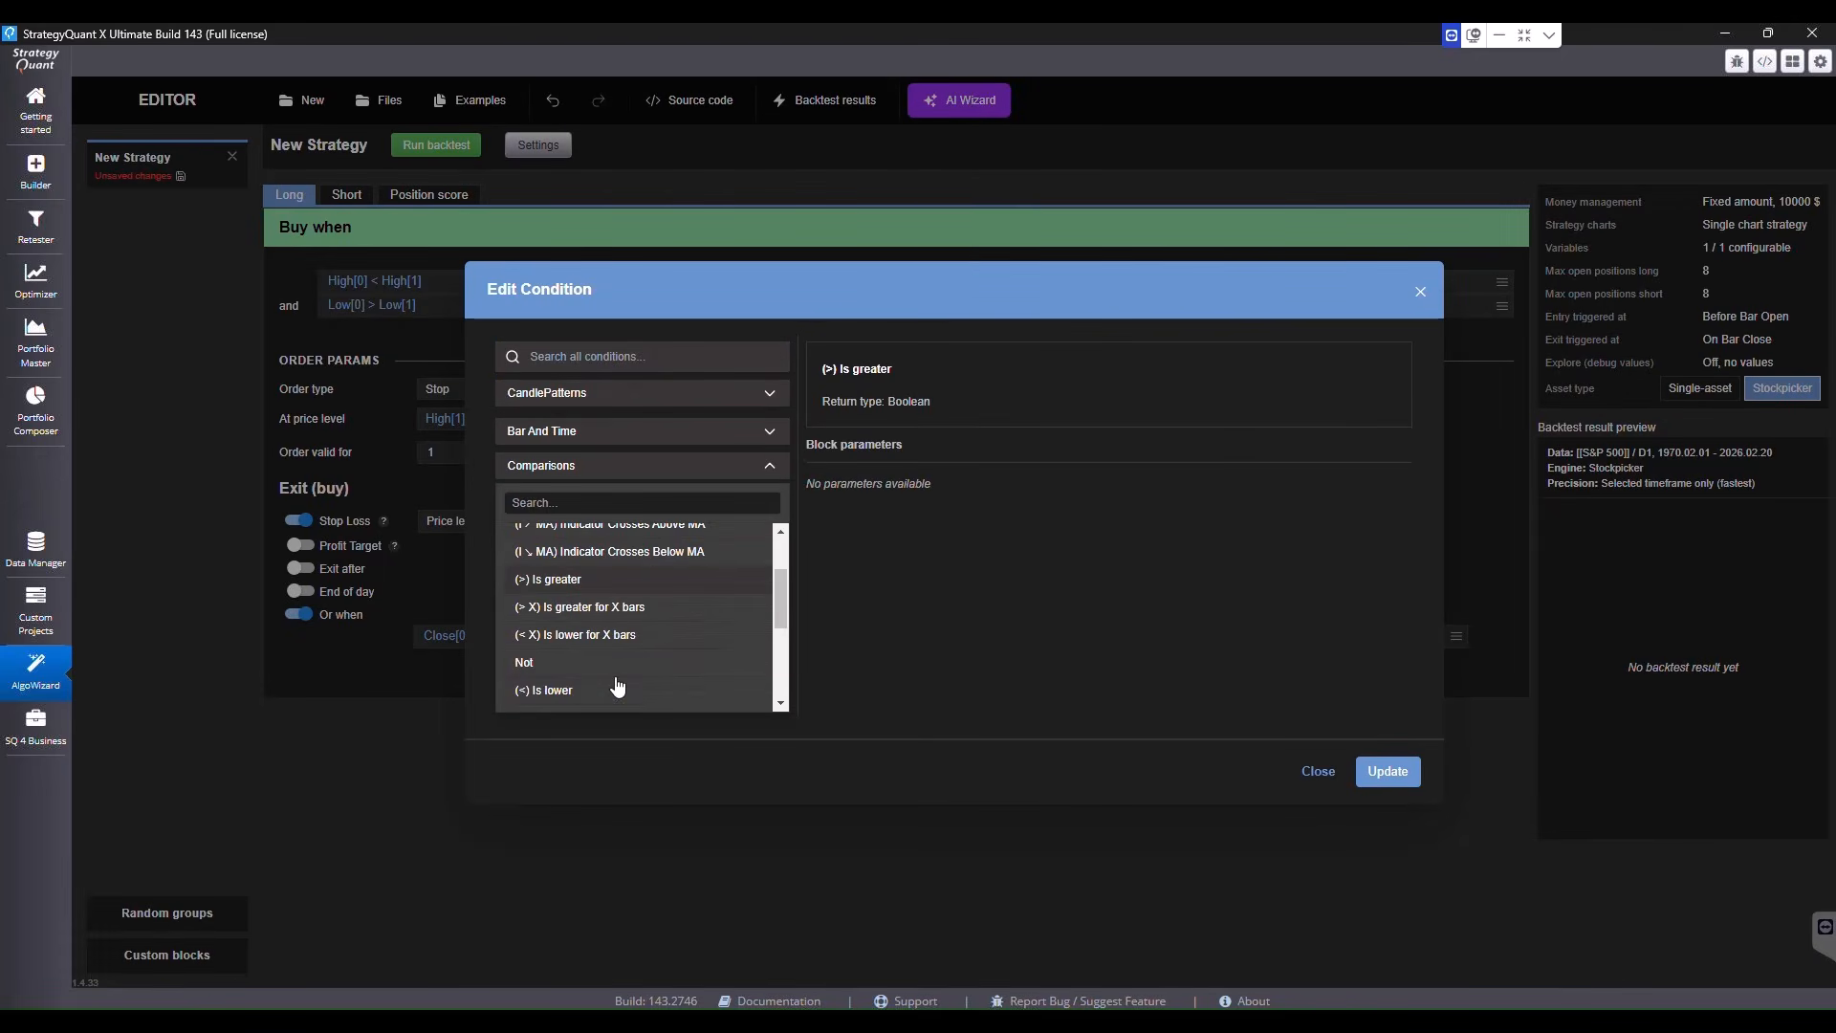
left_click(595, 692)
left_click(1373, 772)
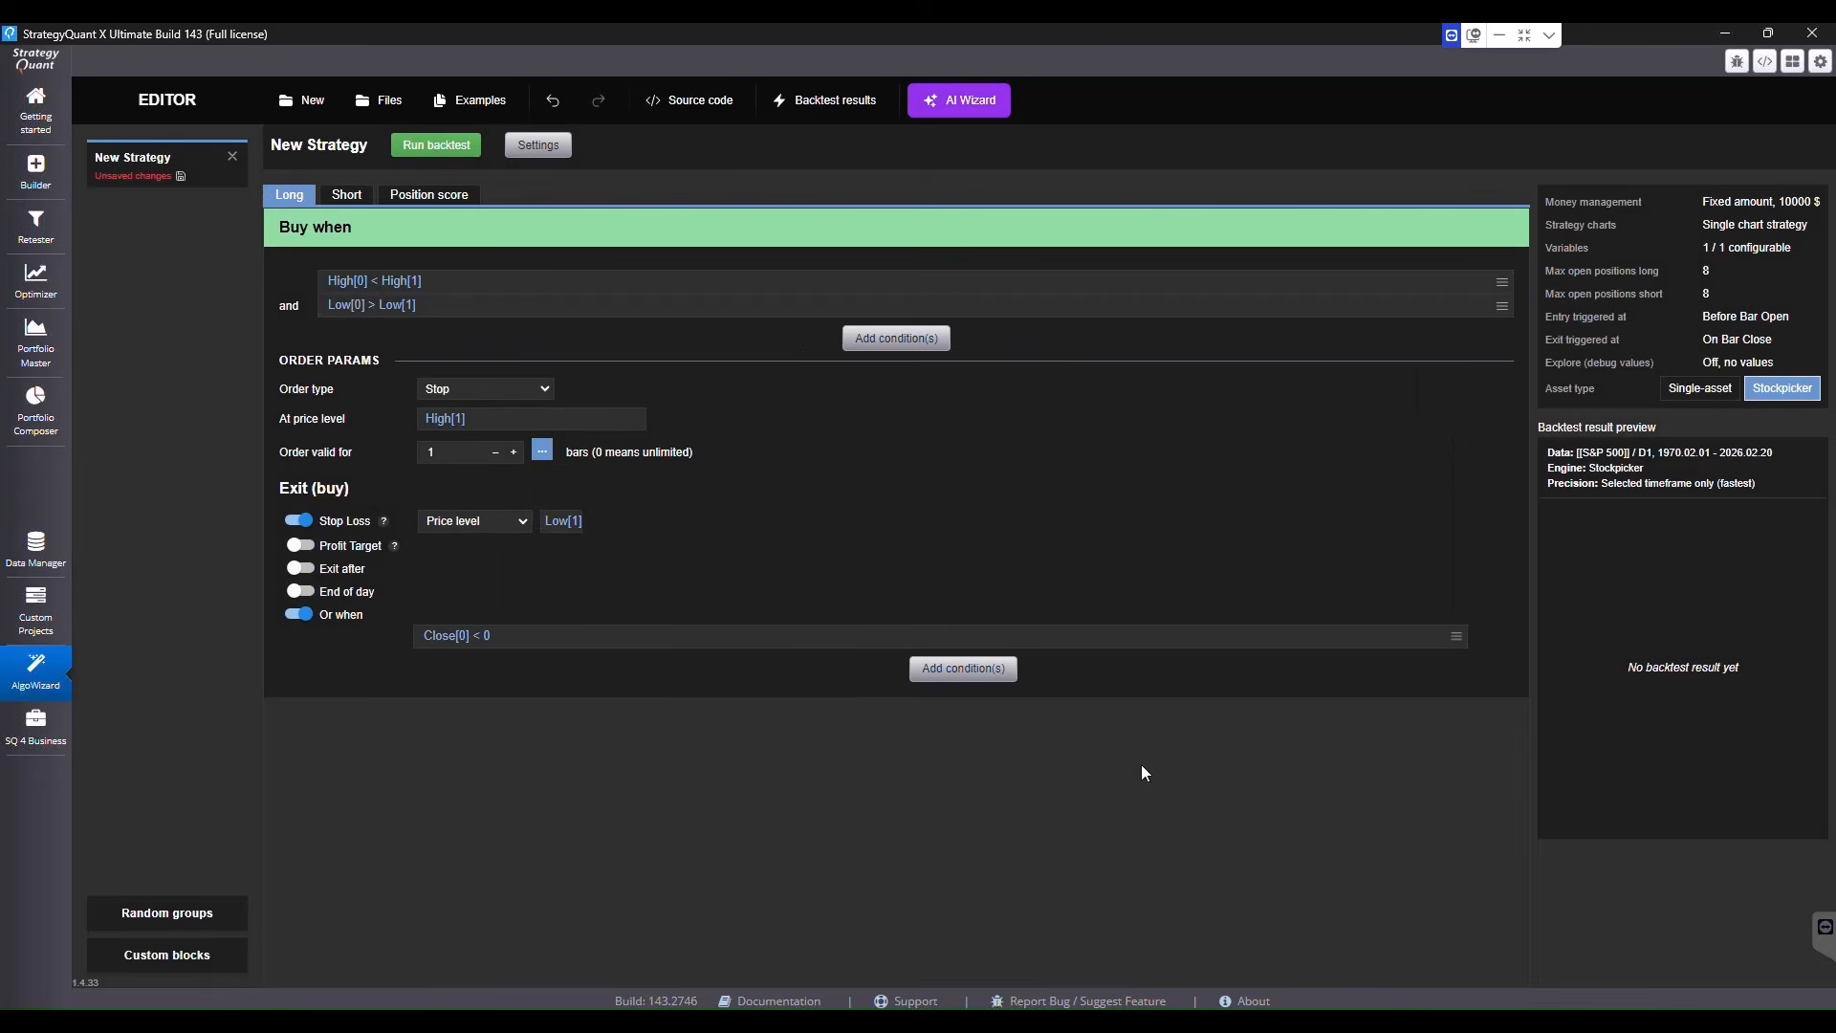
Replace the exit condition's number constant with the lowest value over a period (MIN), computed from Low, time period 5, shift 1
left_click(486, 634)
left_click(770, 474)
scroll(724, 617, "down", 5)
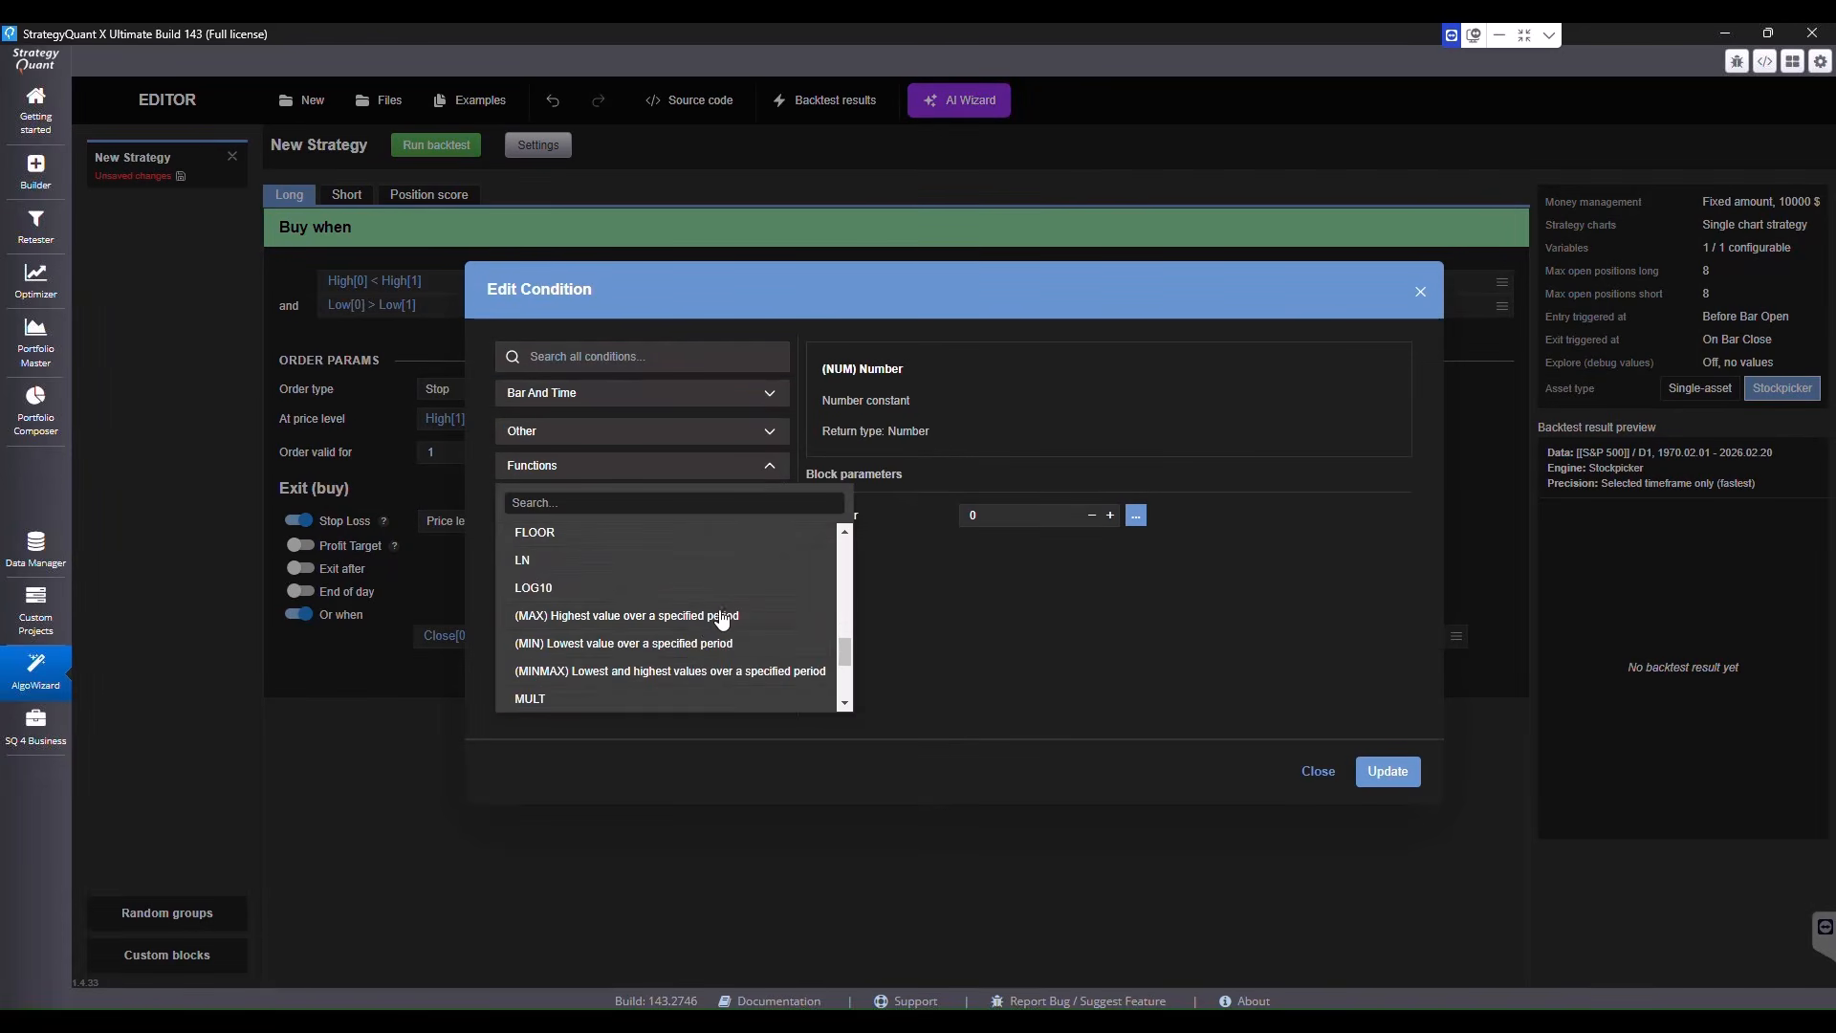
left_click(621, 644)
left_click(1011, 537)
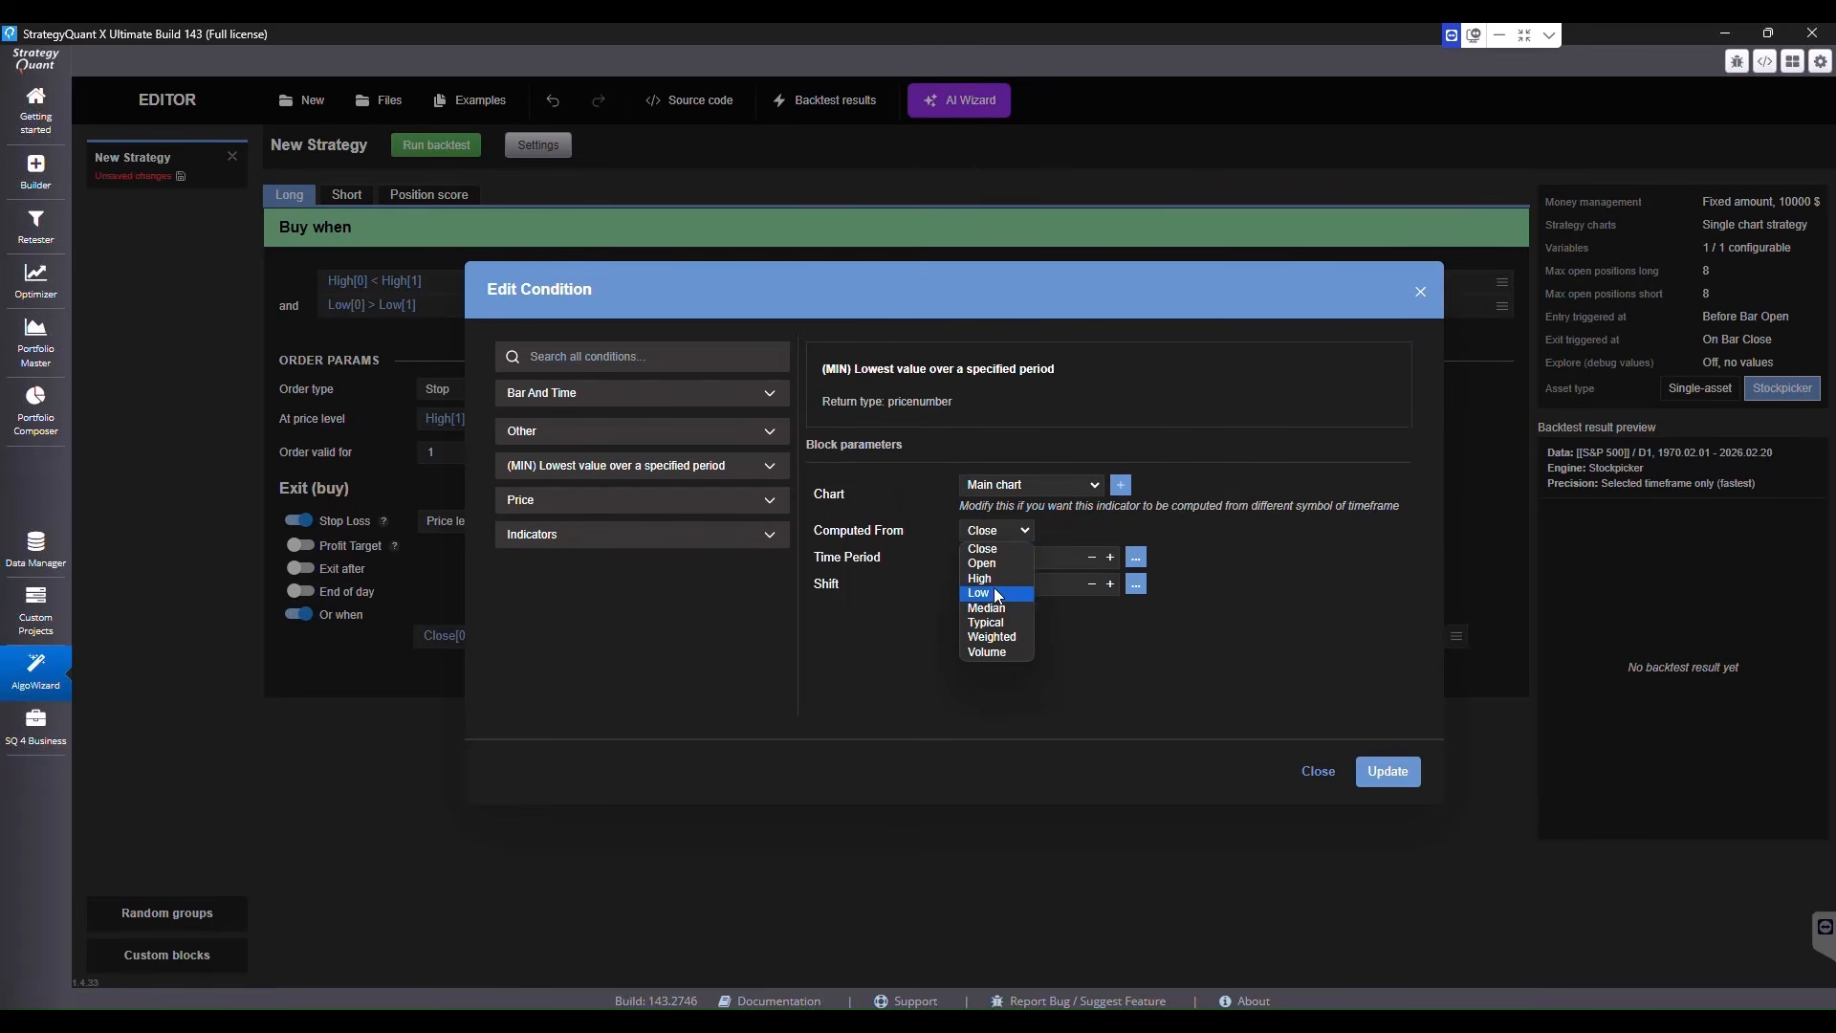
left_click(994, 593)
key("Tab")
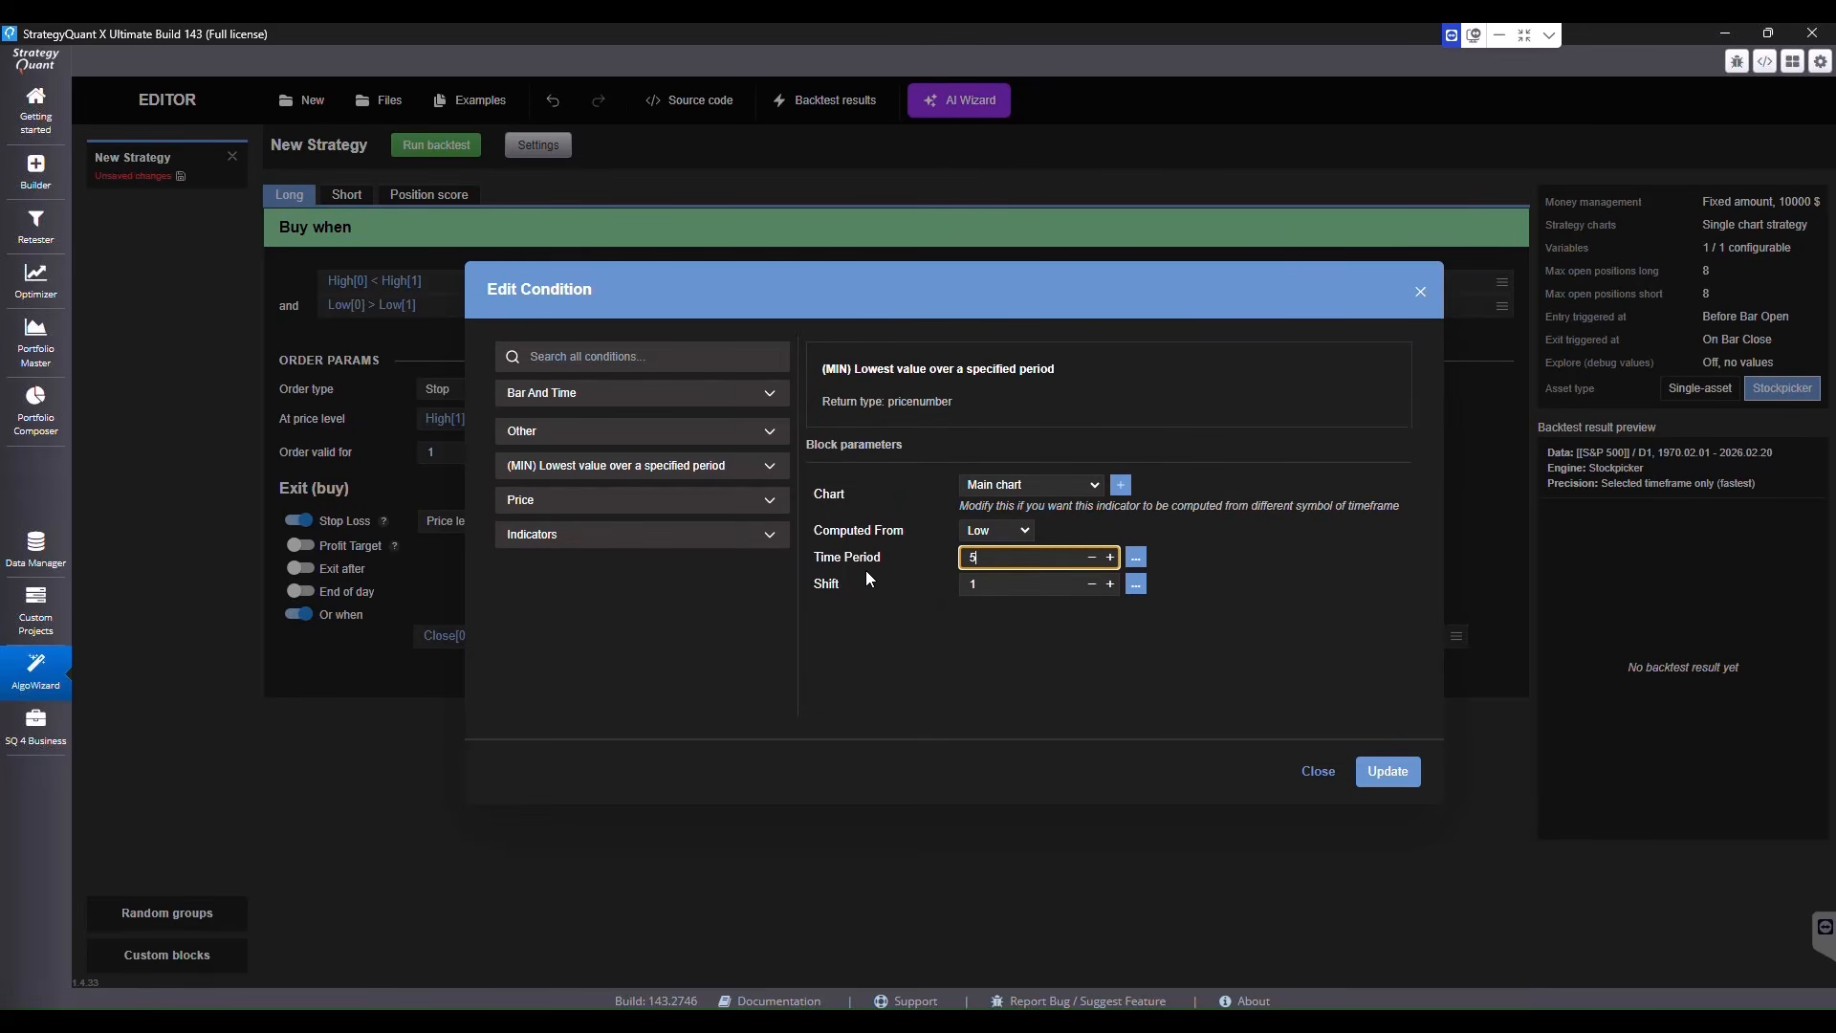
left_click(1386, 771)
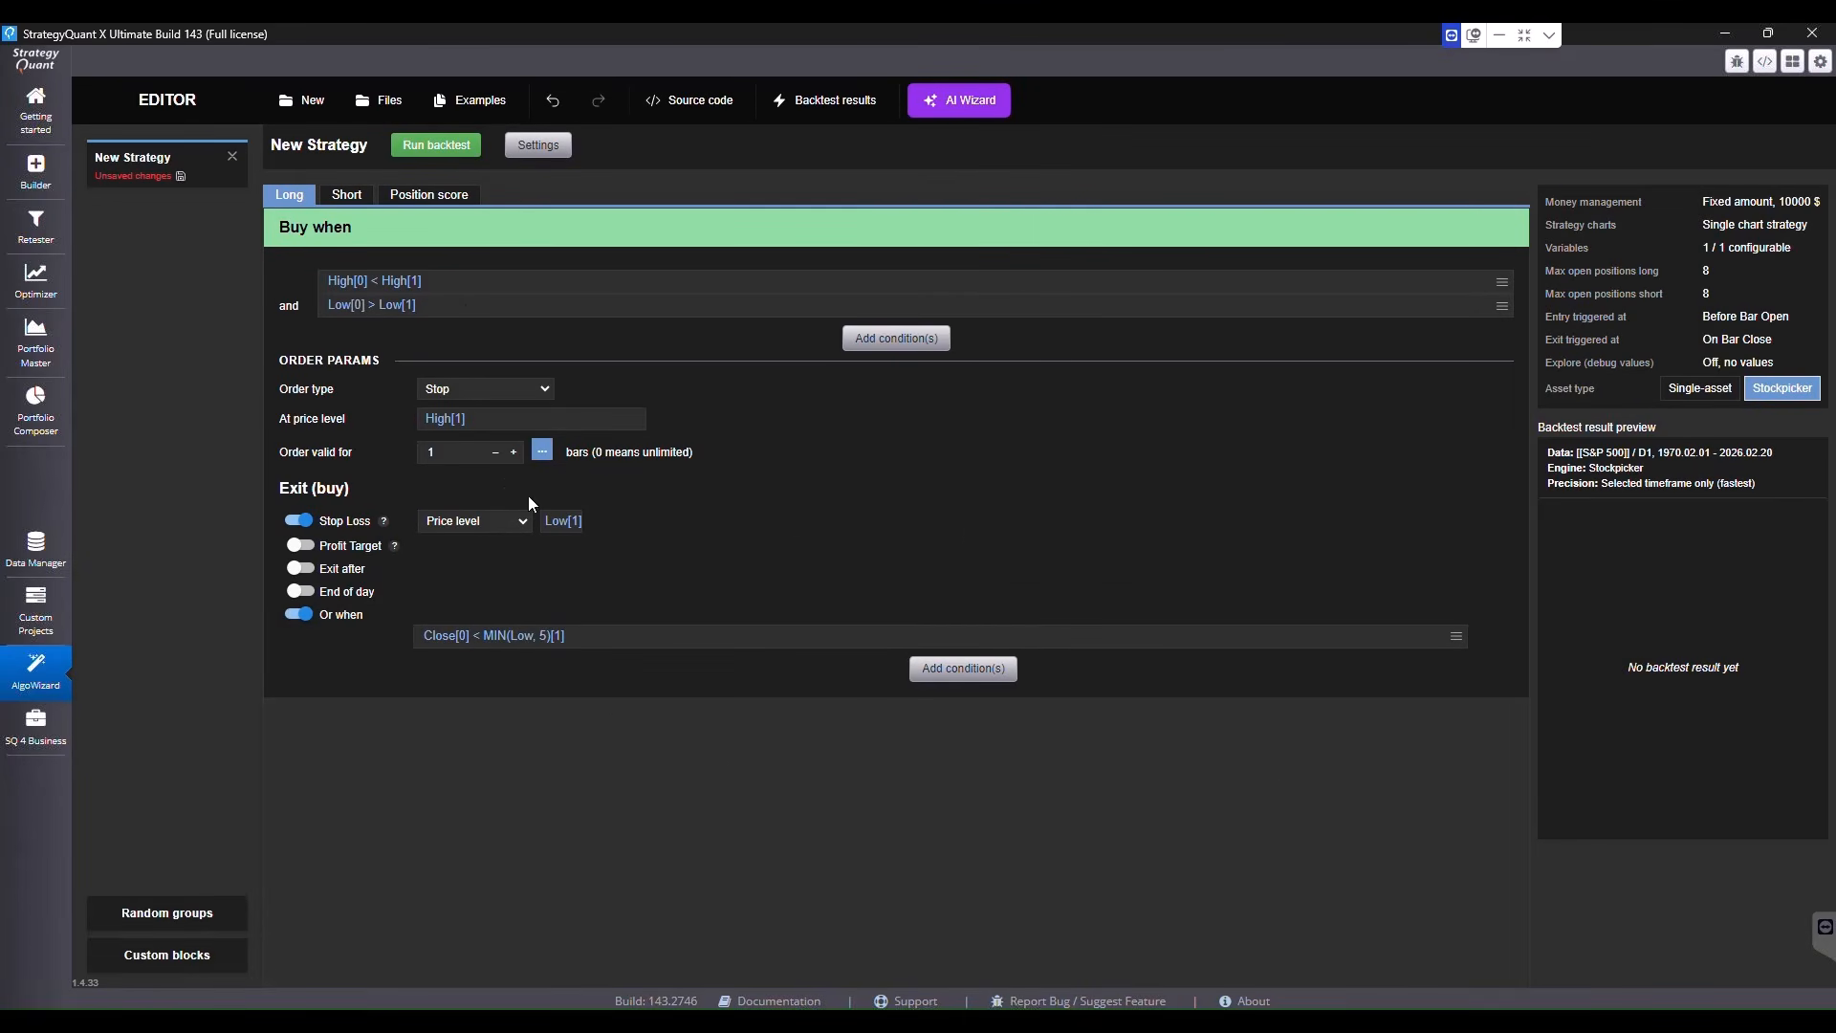
Set the maximum open positions to 5 long and 0 short, and make the long position score a Division
left_click(446, 198)
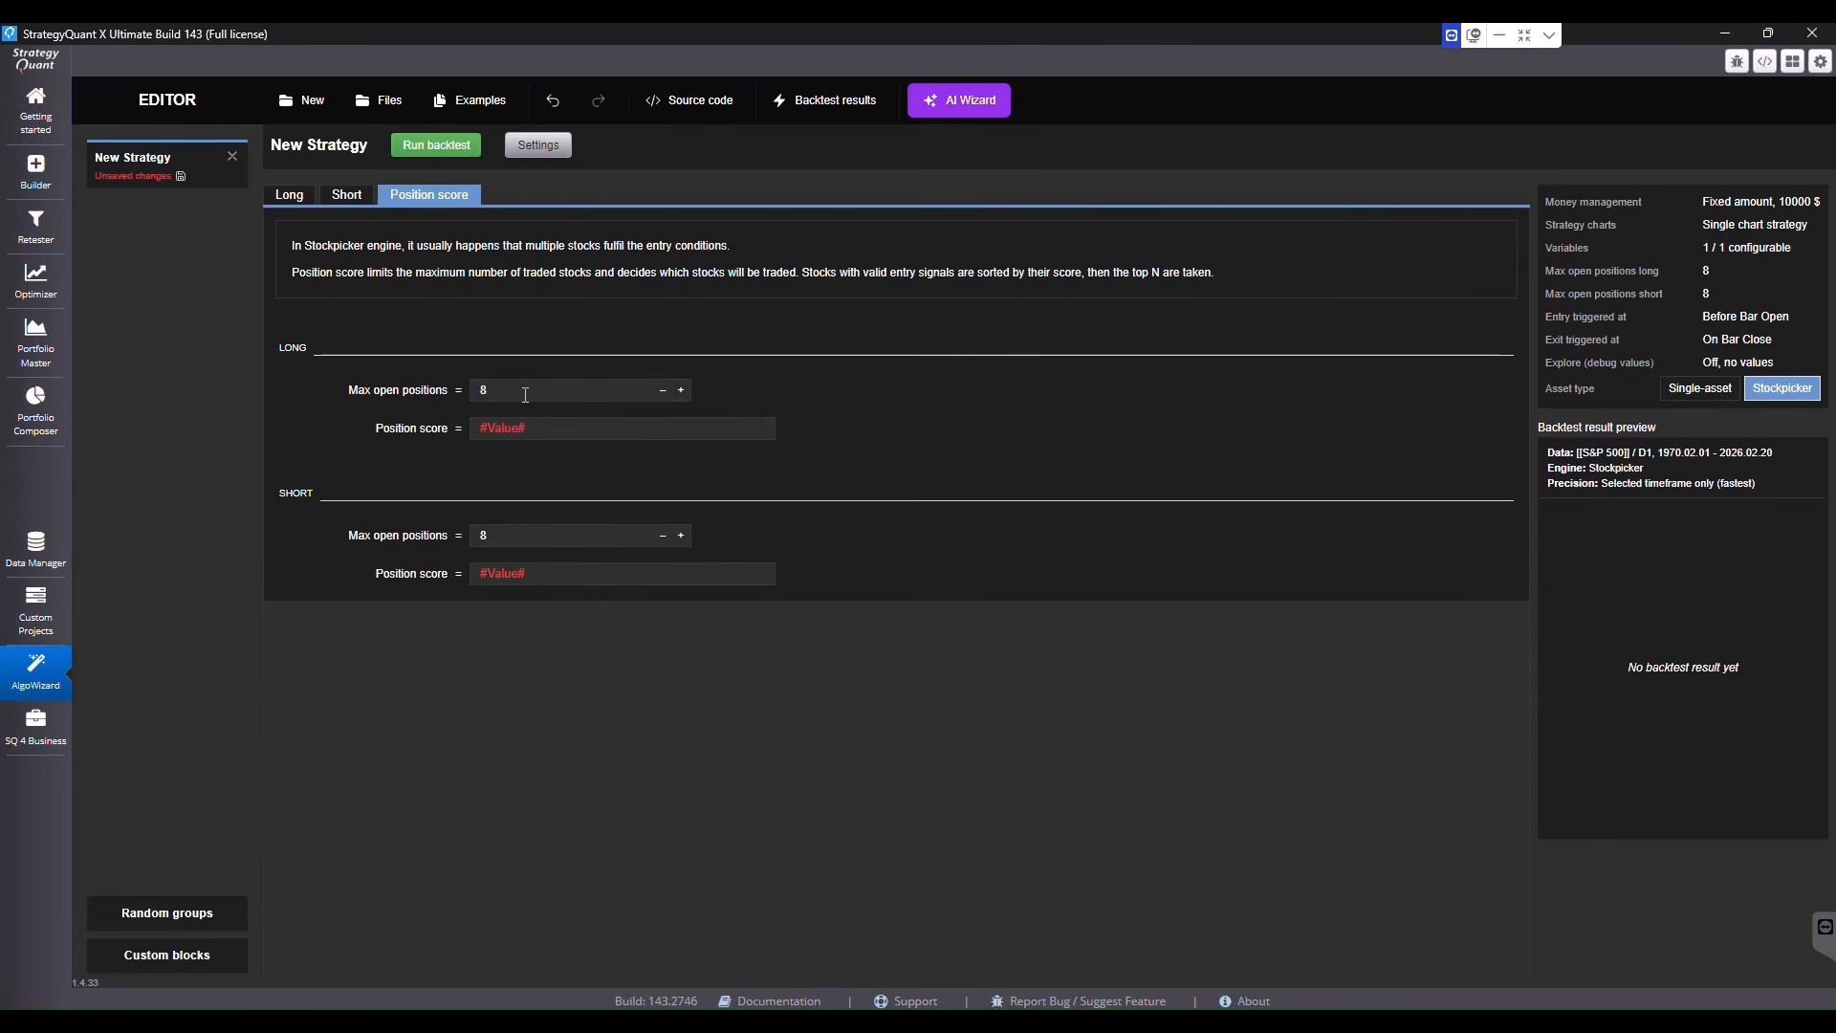
type("5")
left_click(505, 431)
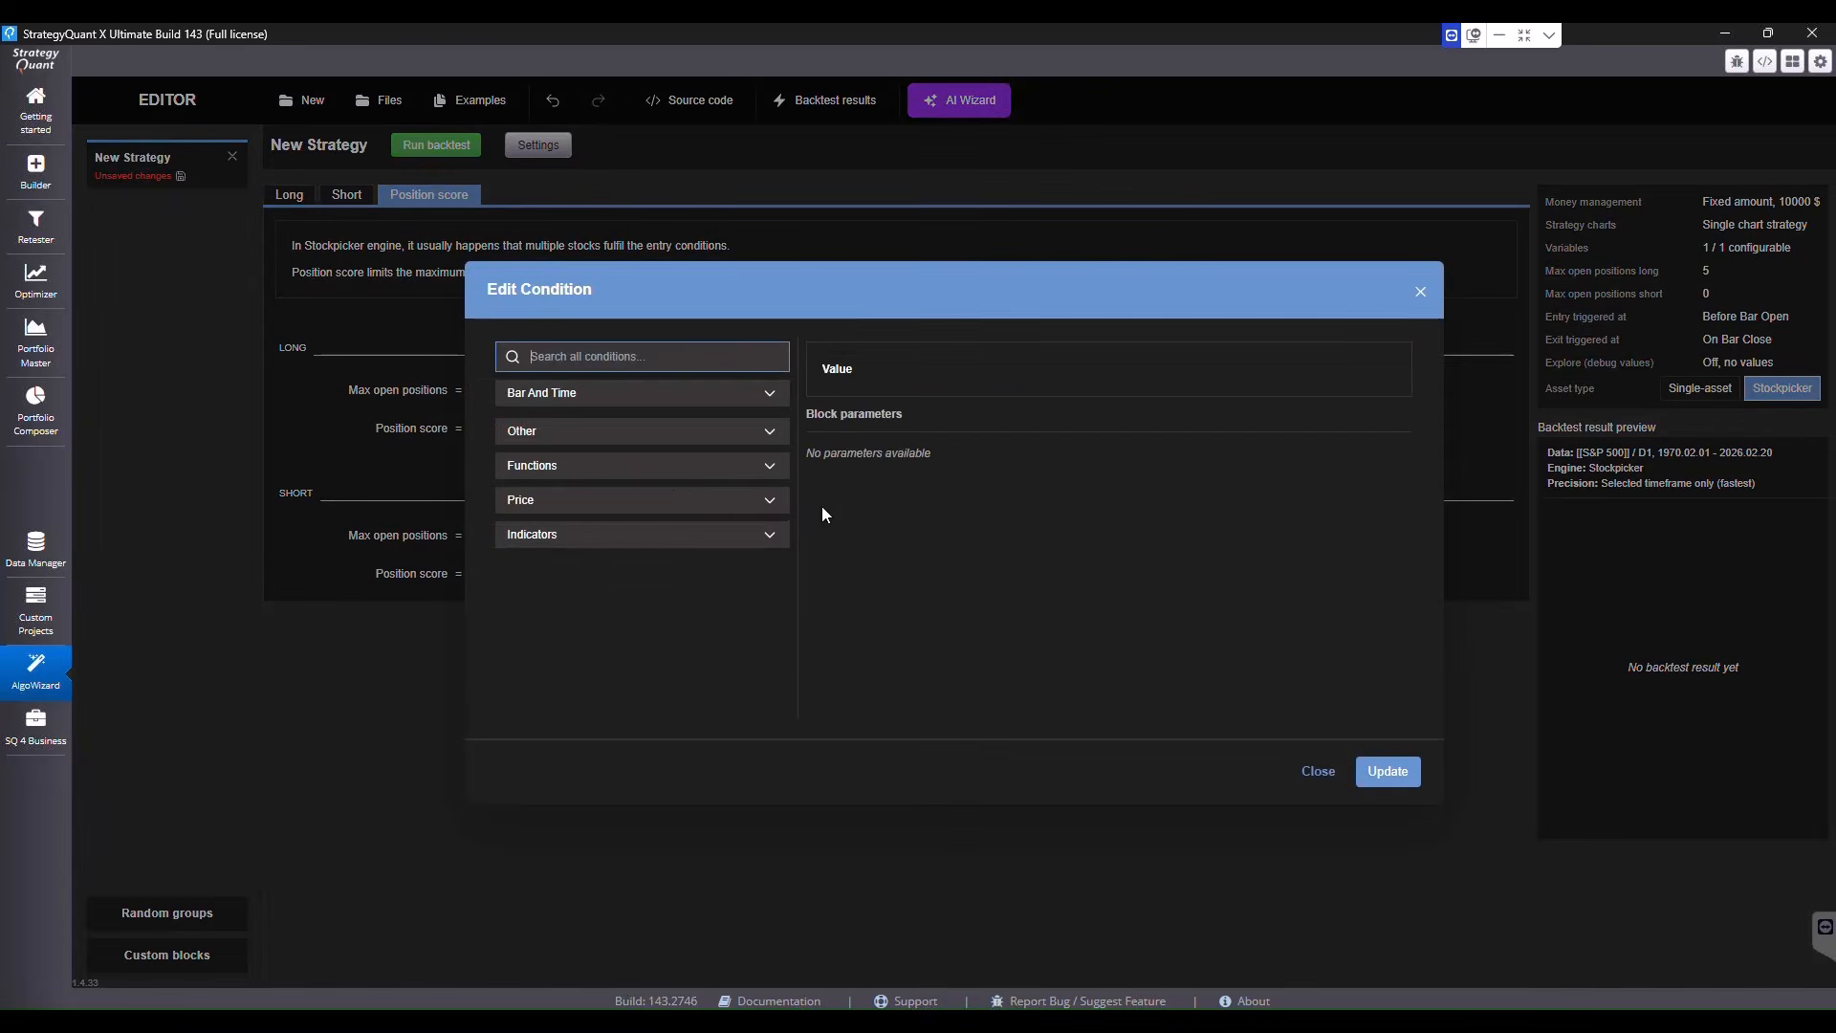
left_click(758, 471)
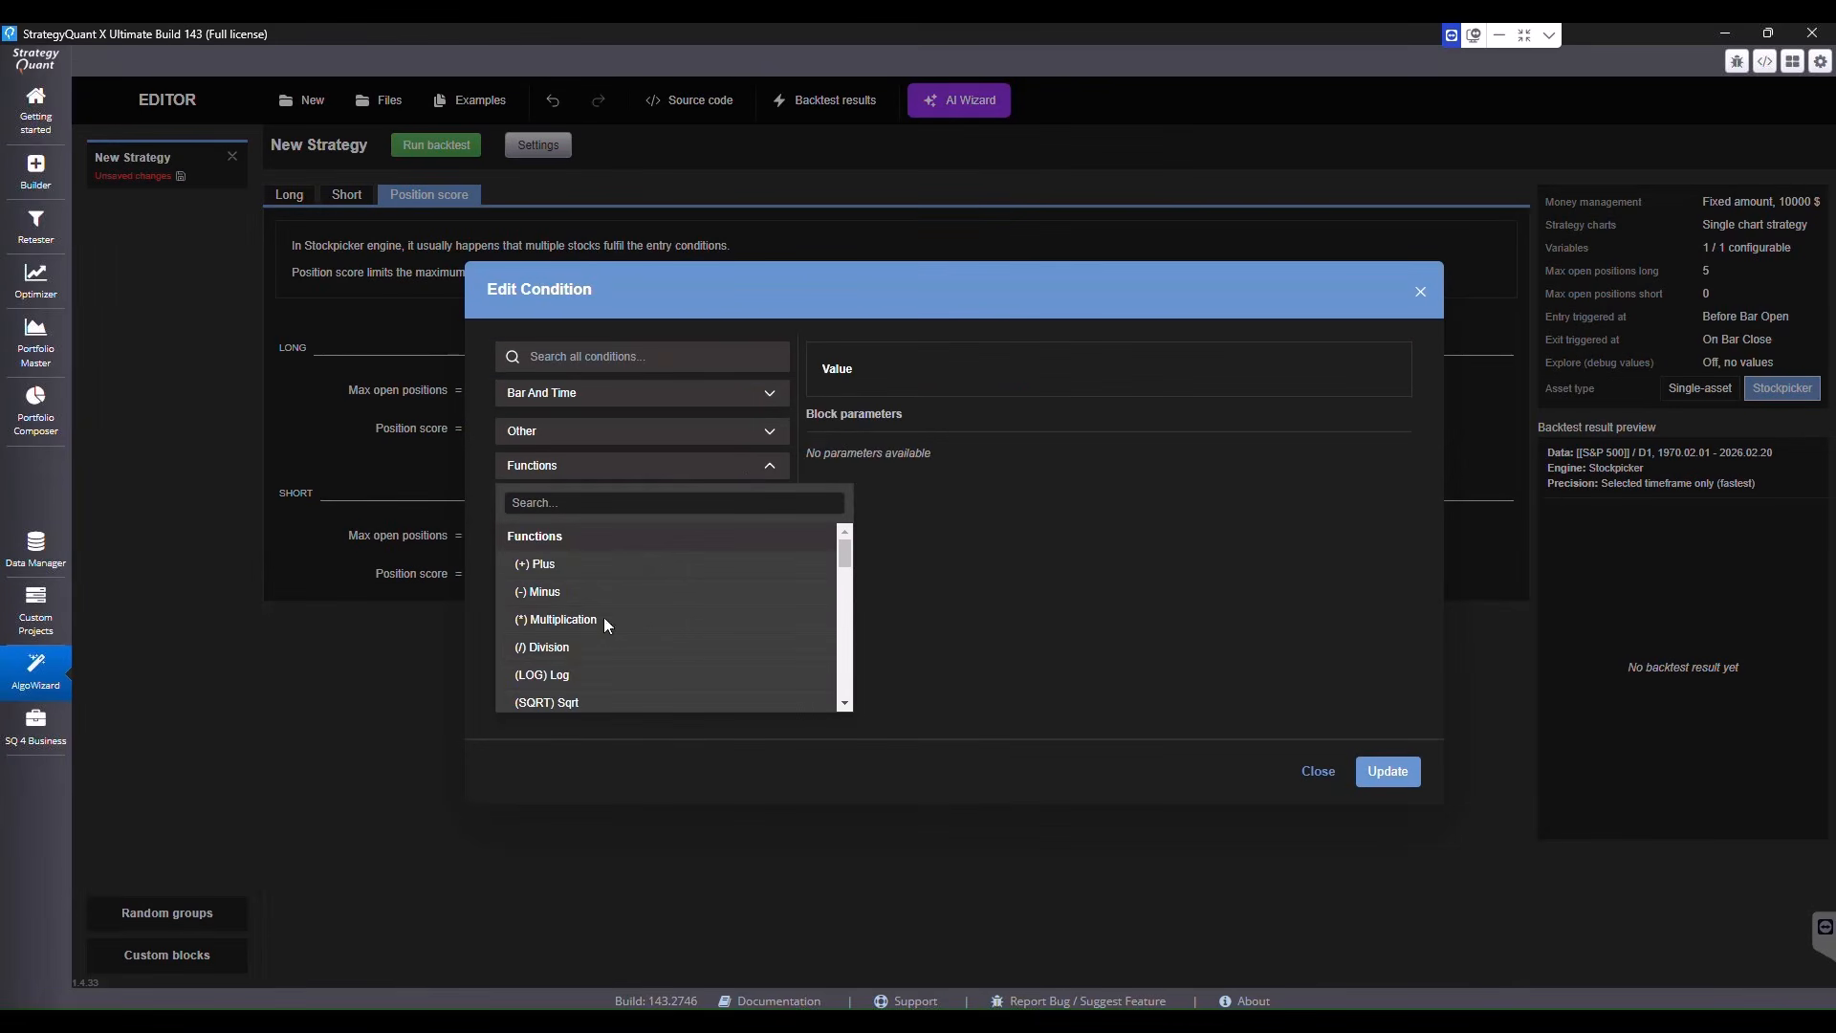
left_click(585, 648)
left_click(1383, 773)
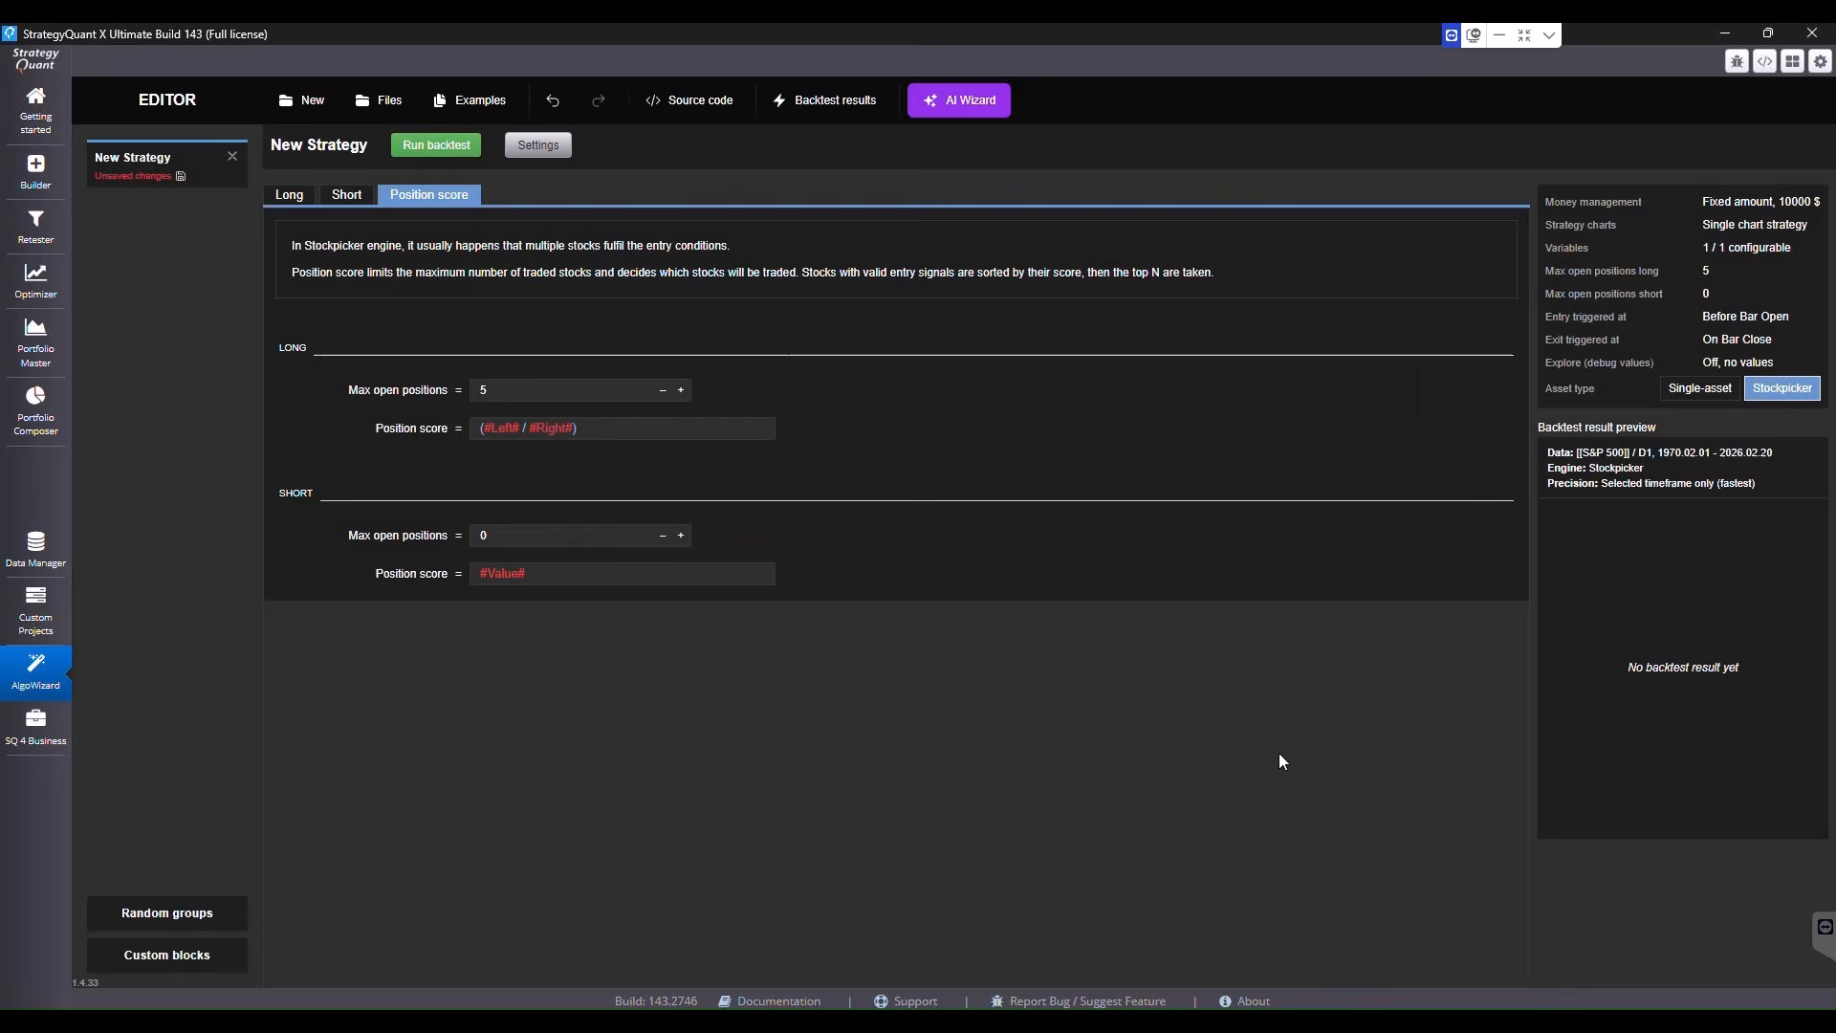
Set the left operand of the long position score's division to a Minus function
left_click(501, 430)
left_click(770, 471)
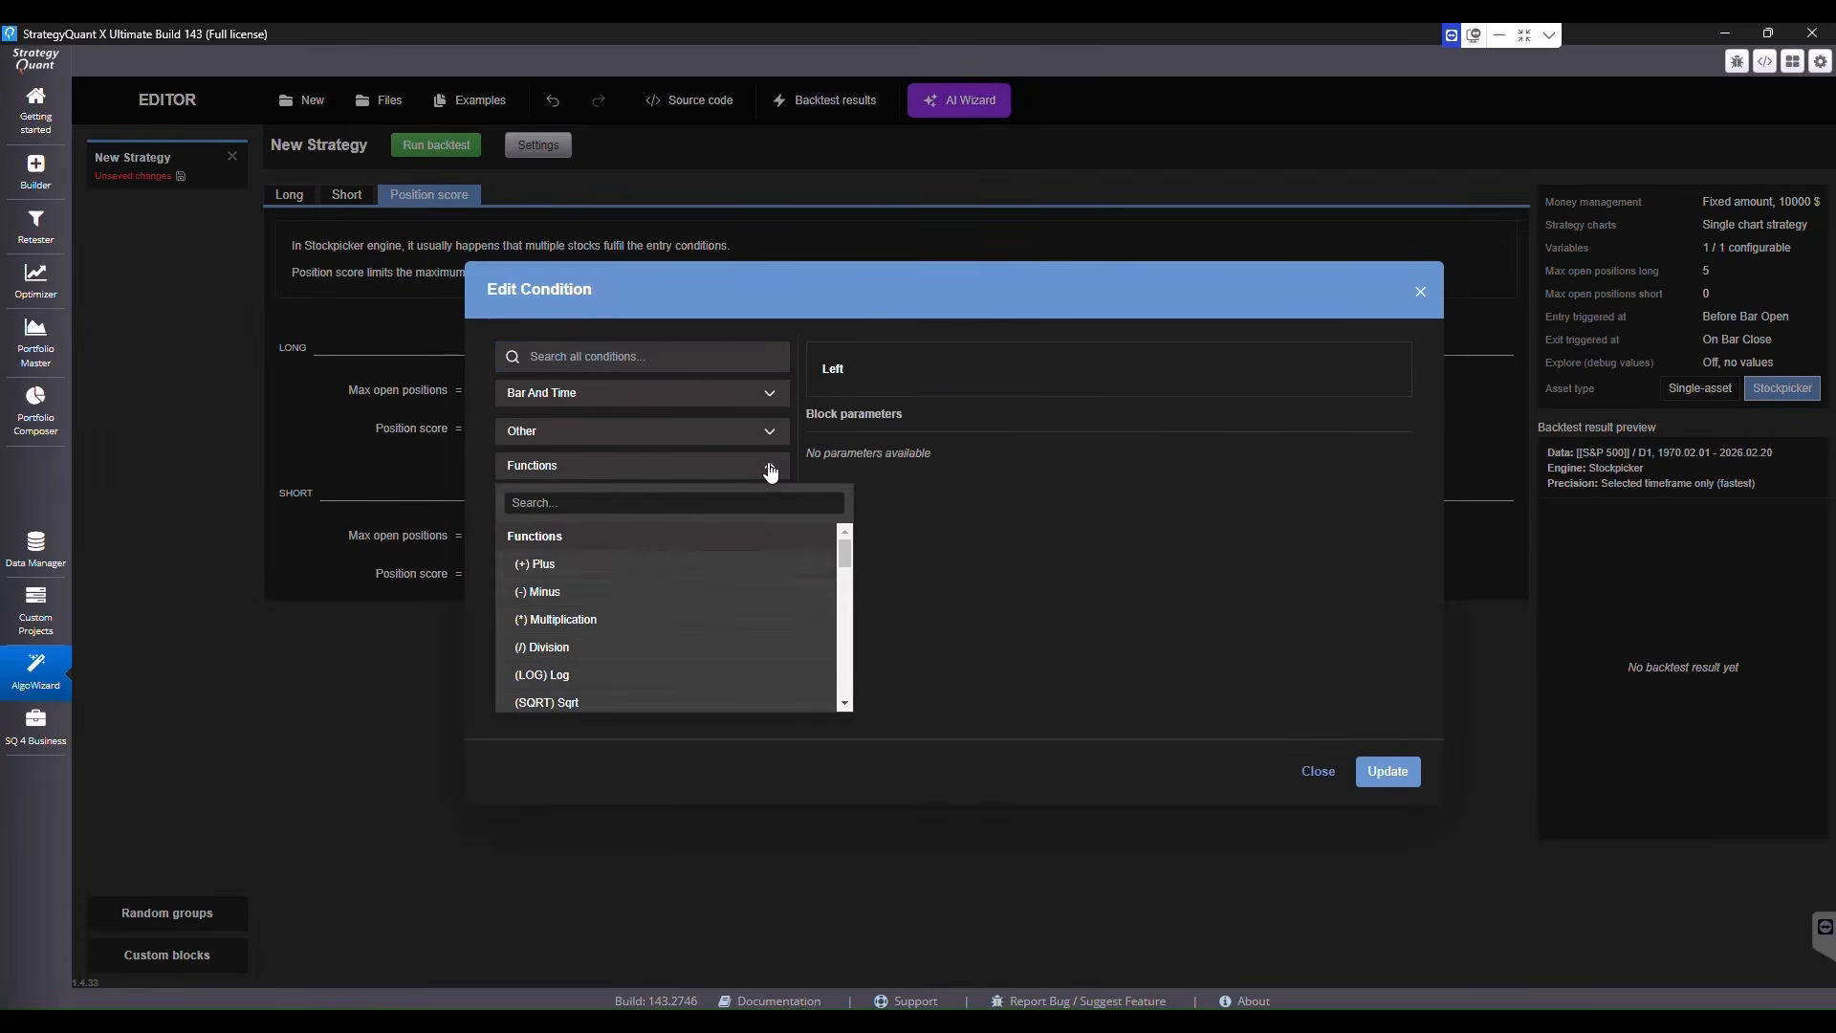
left_click(623, 594)
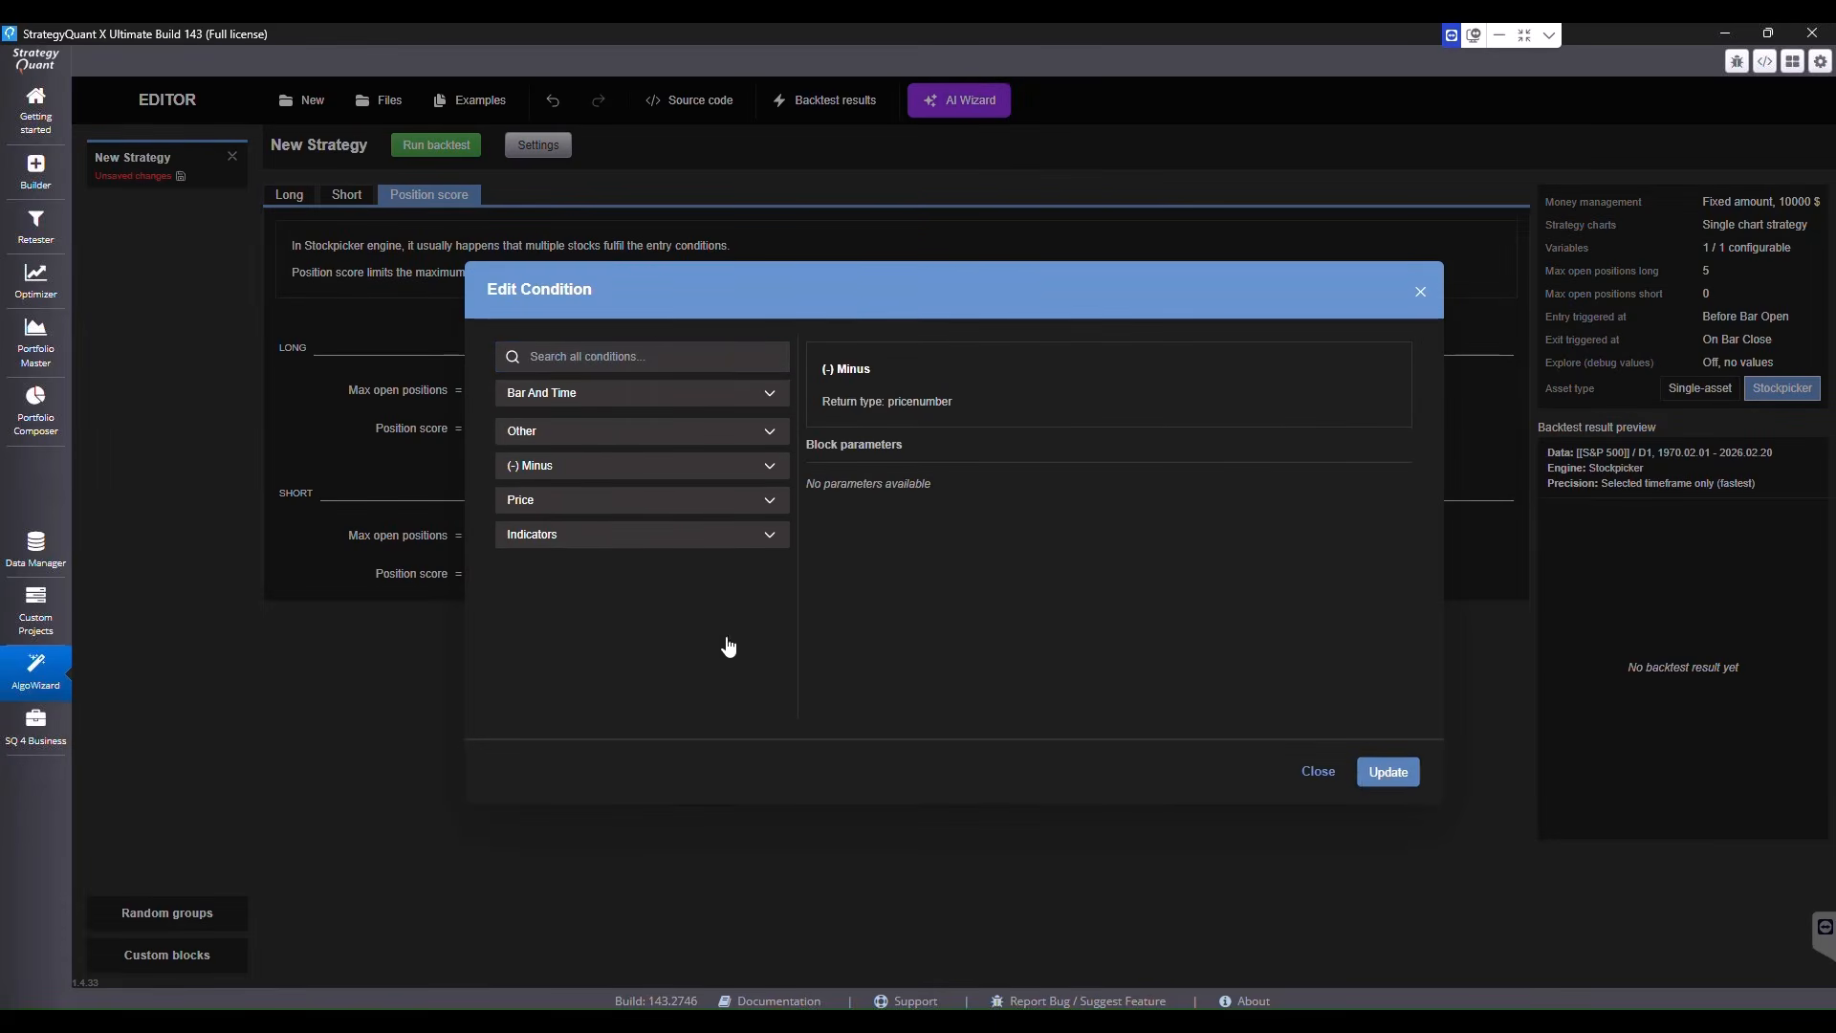
key("Return")
Fill the numerator's subtraction in the long position score with High[1] minus Low[1]
left_click(511, 442)
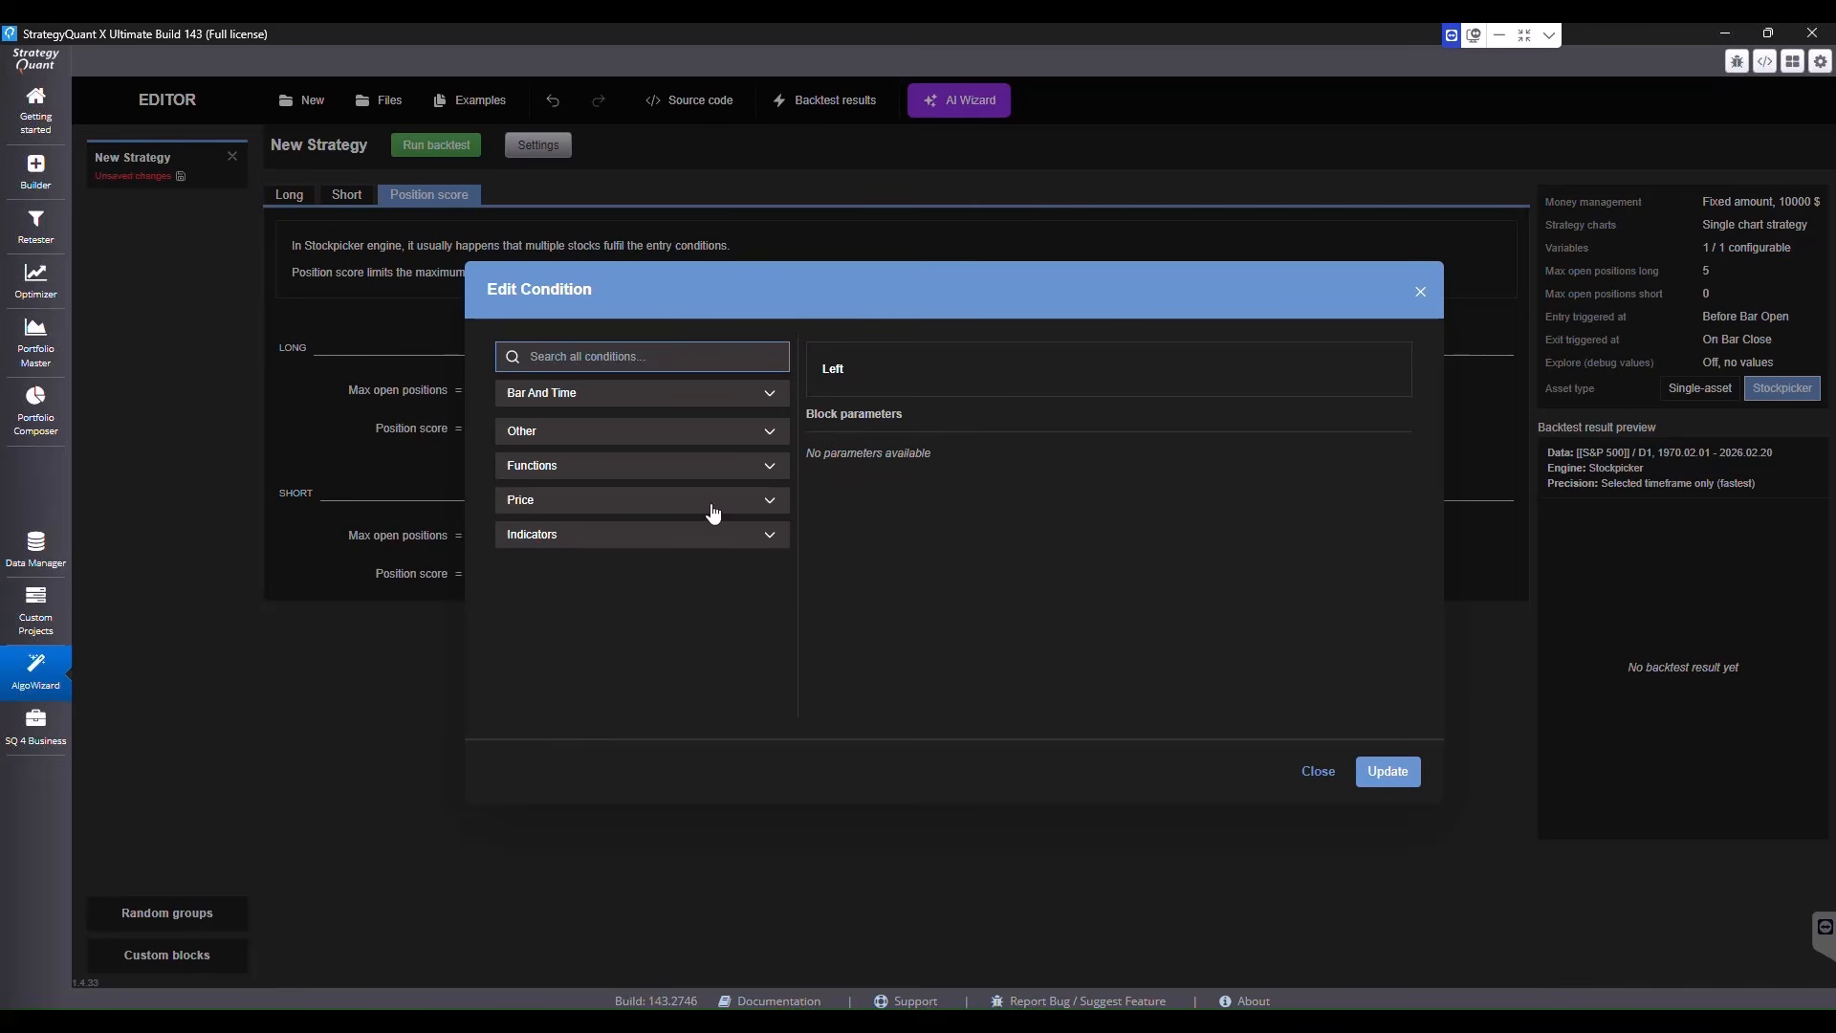
type("high")
left_click(585, 525)
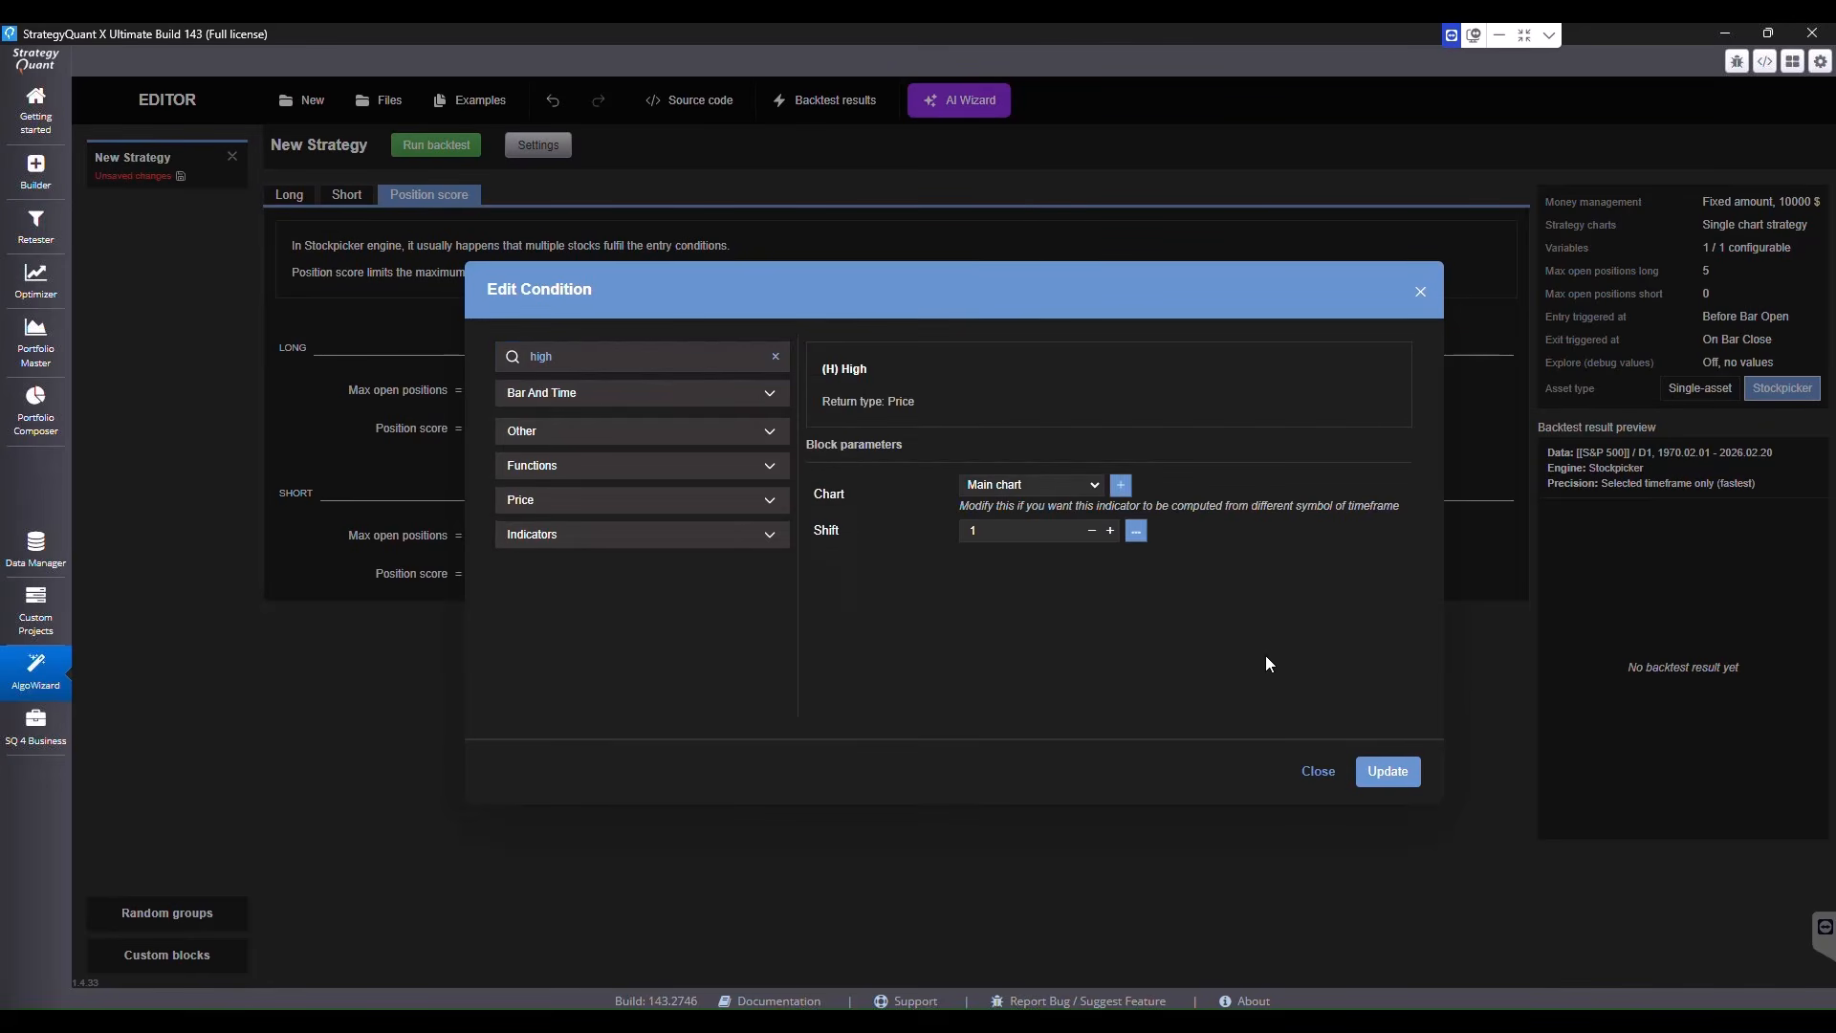
left_click(1387, 771)
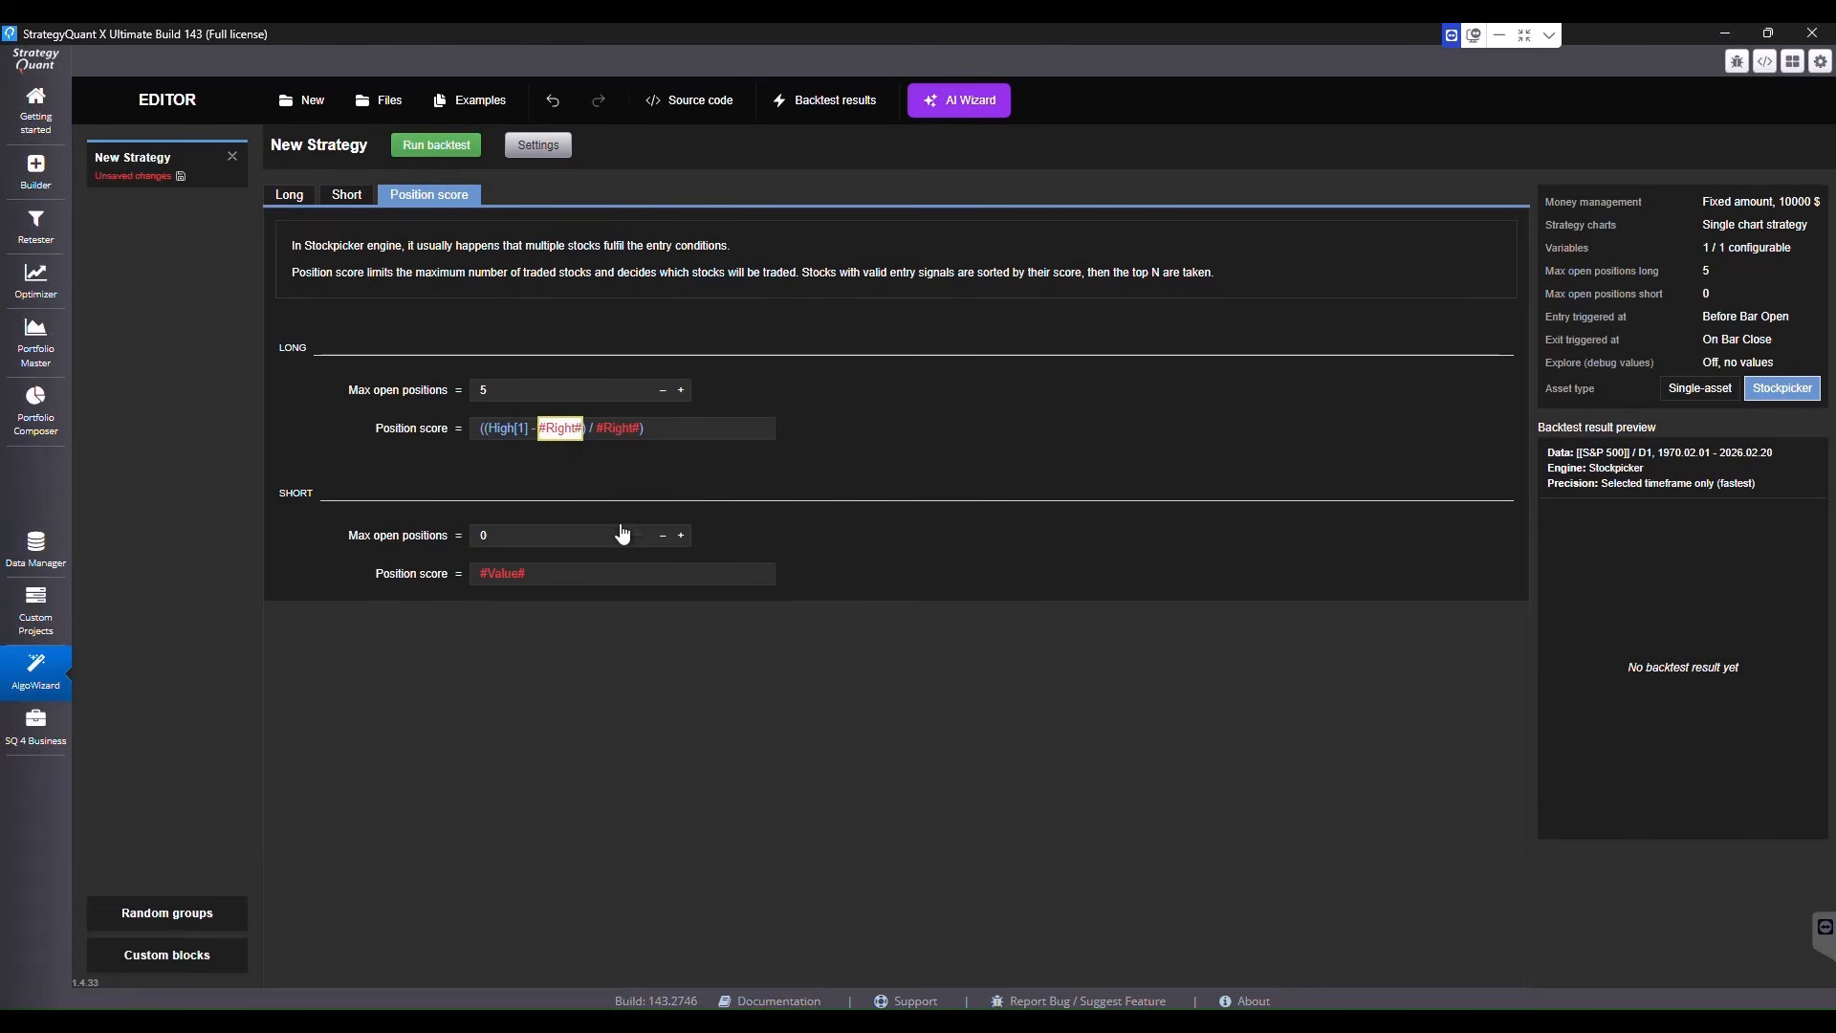
type("low")
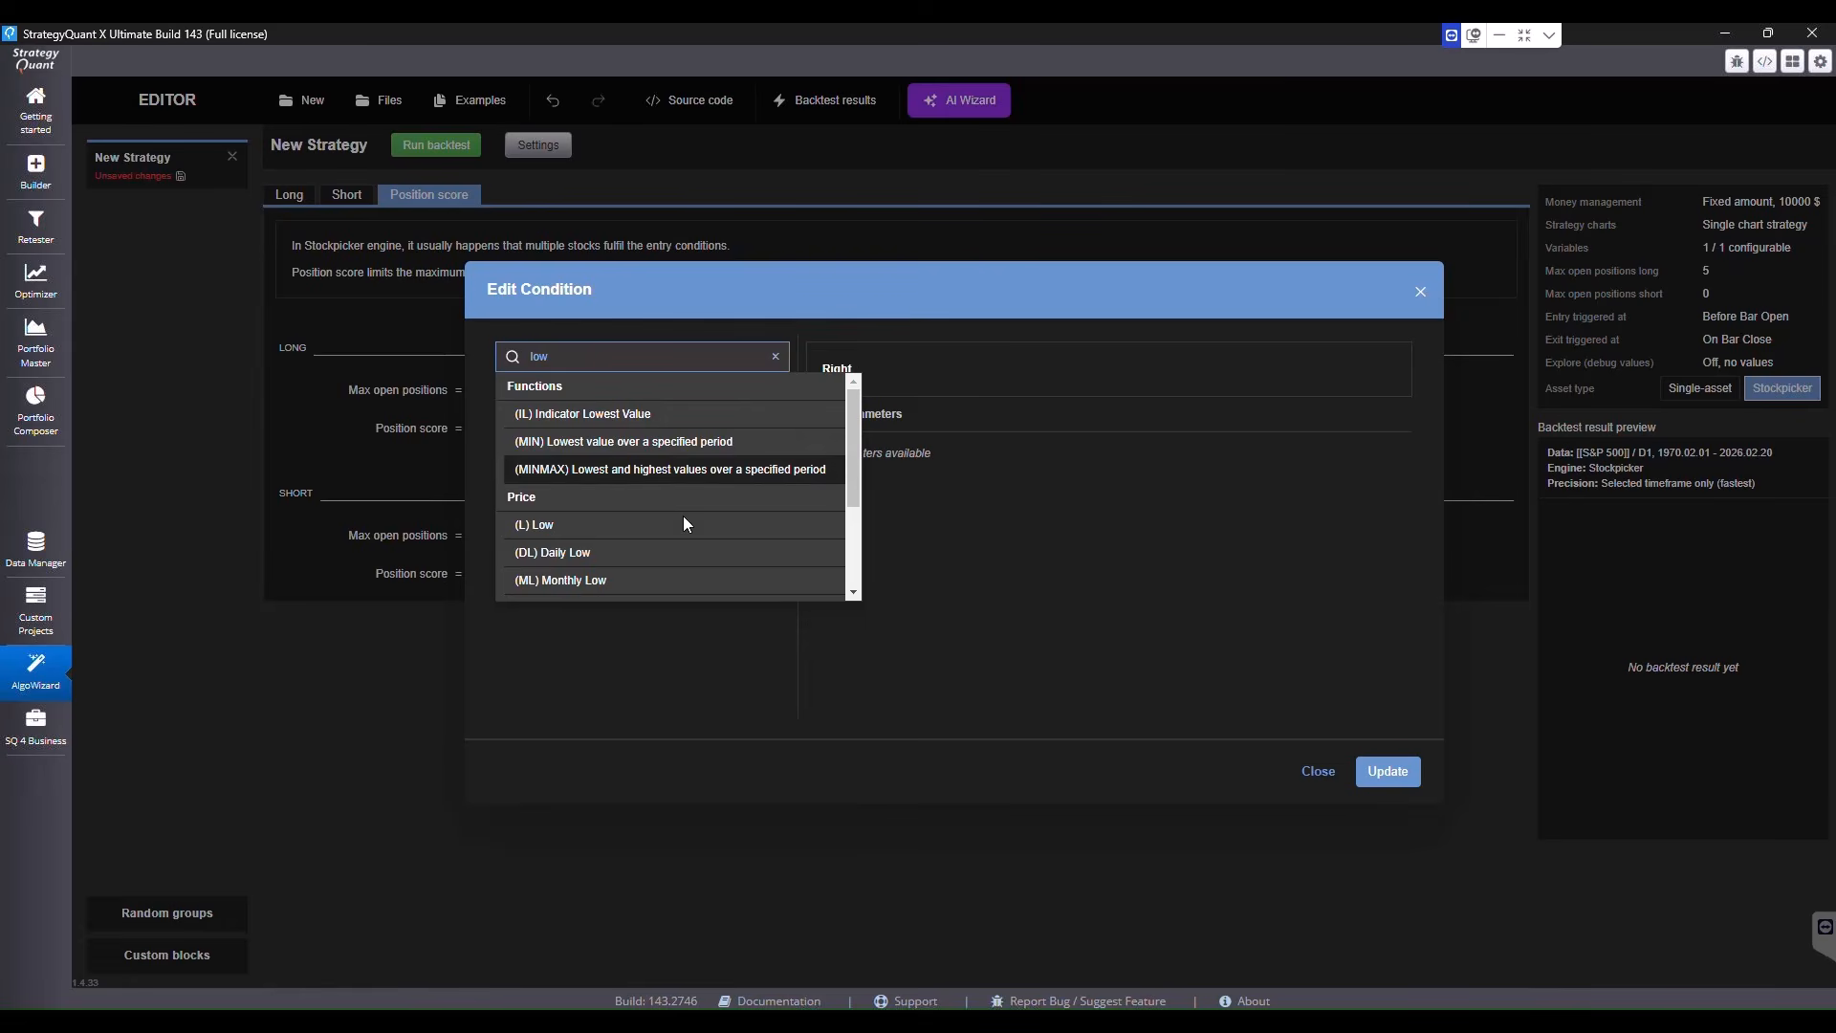
left_click(684, 522)
left_click(1377, 770)
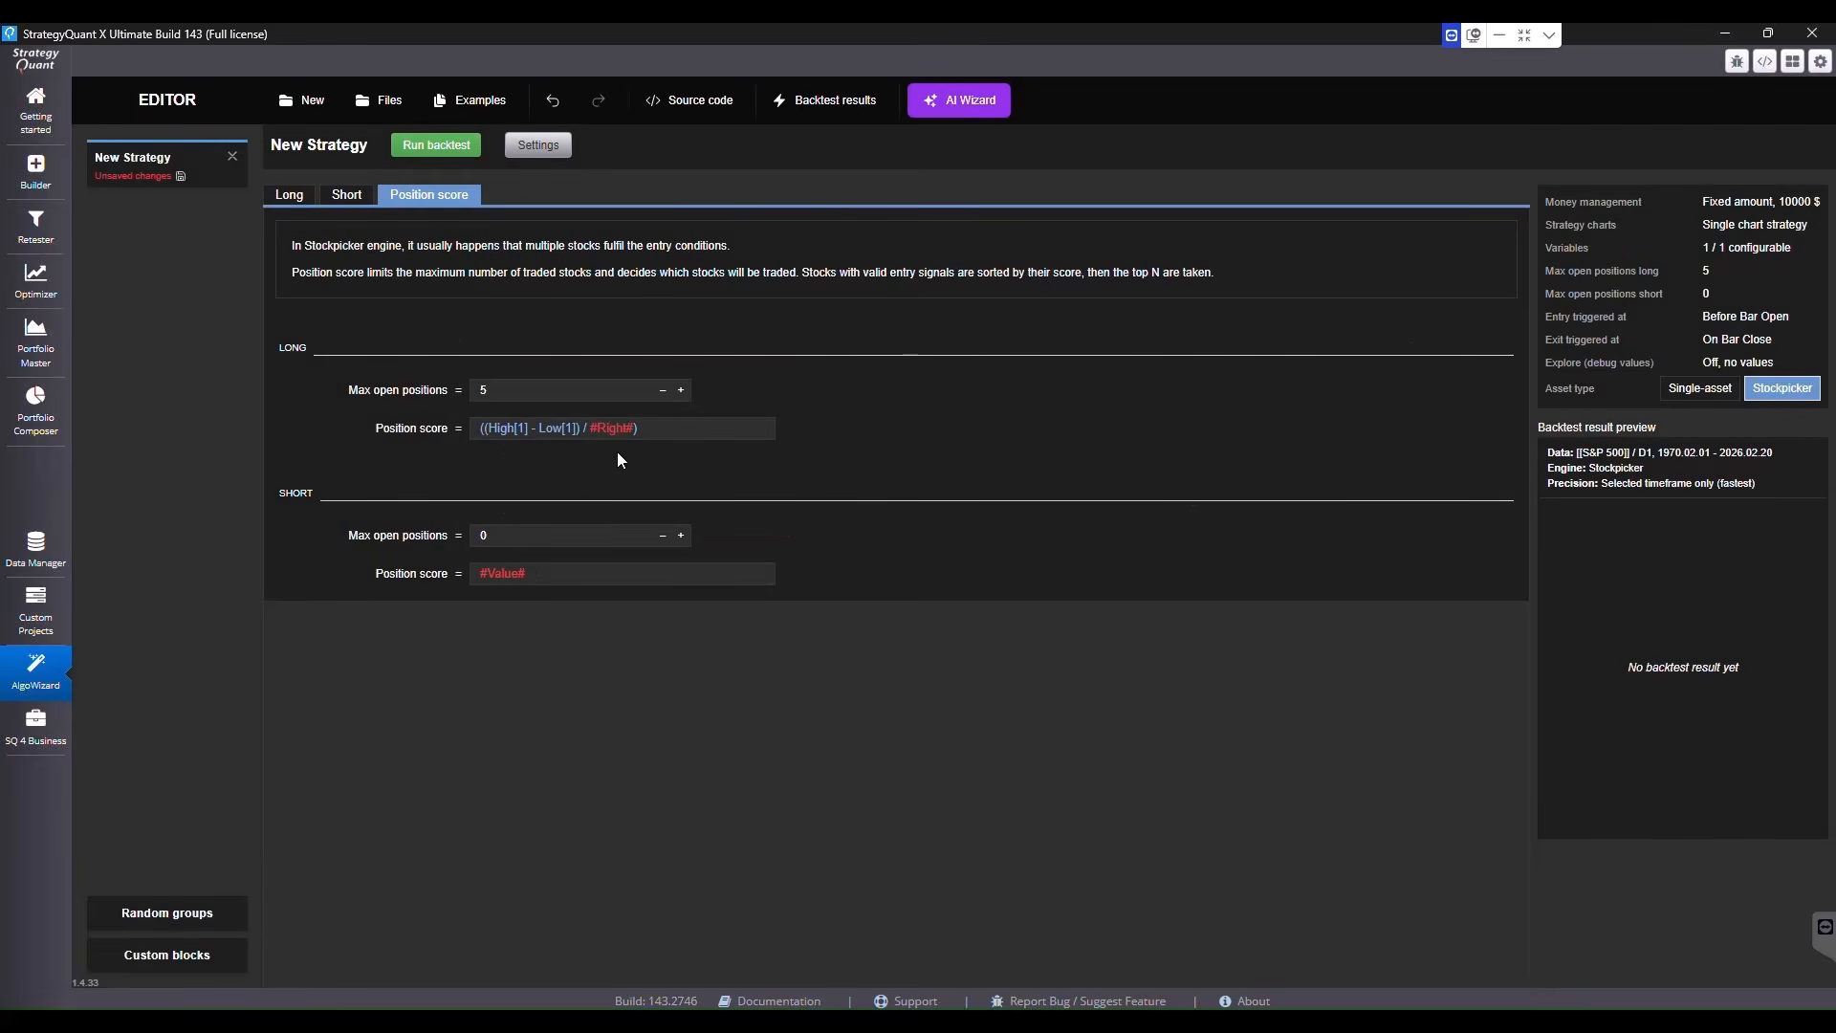
Set the right operand of the long position score's division to a Minus function
left_click(612, 427)
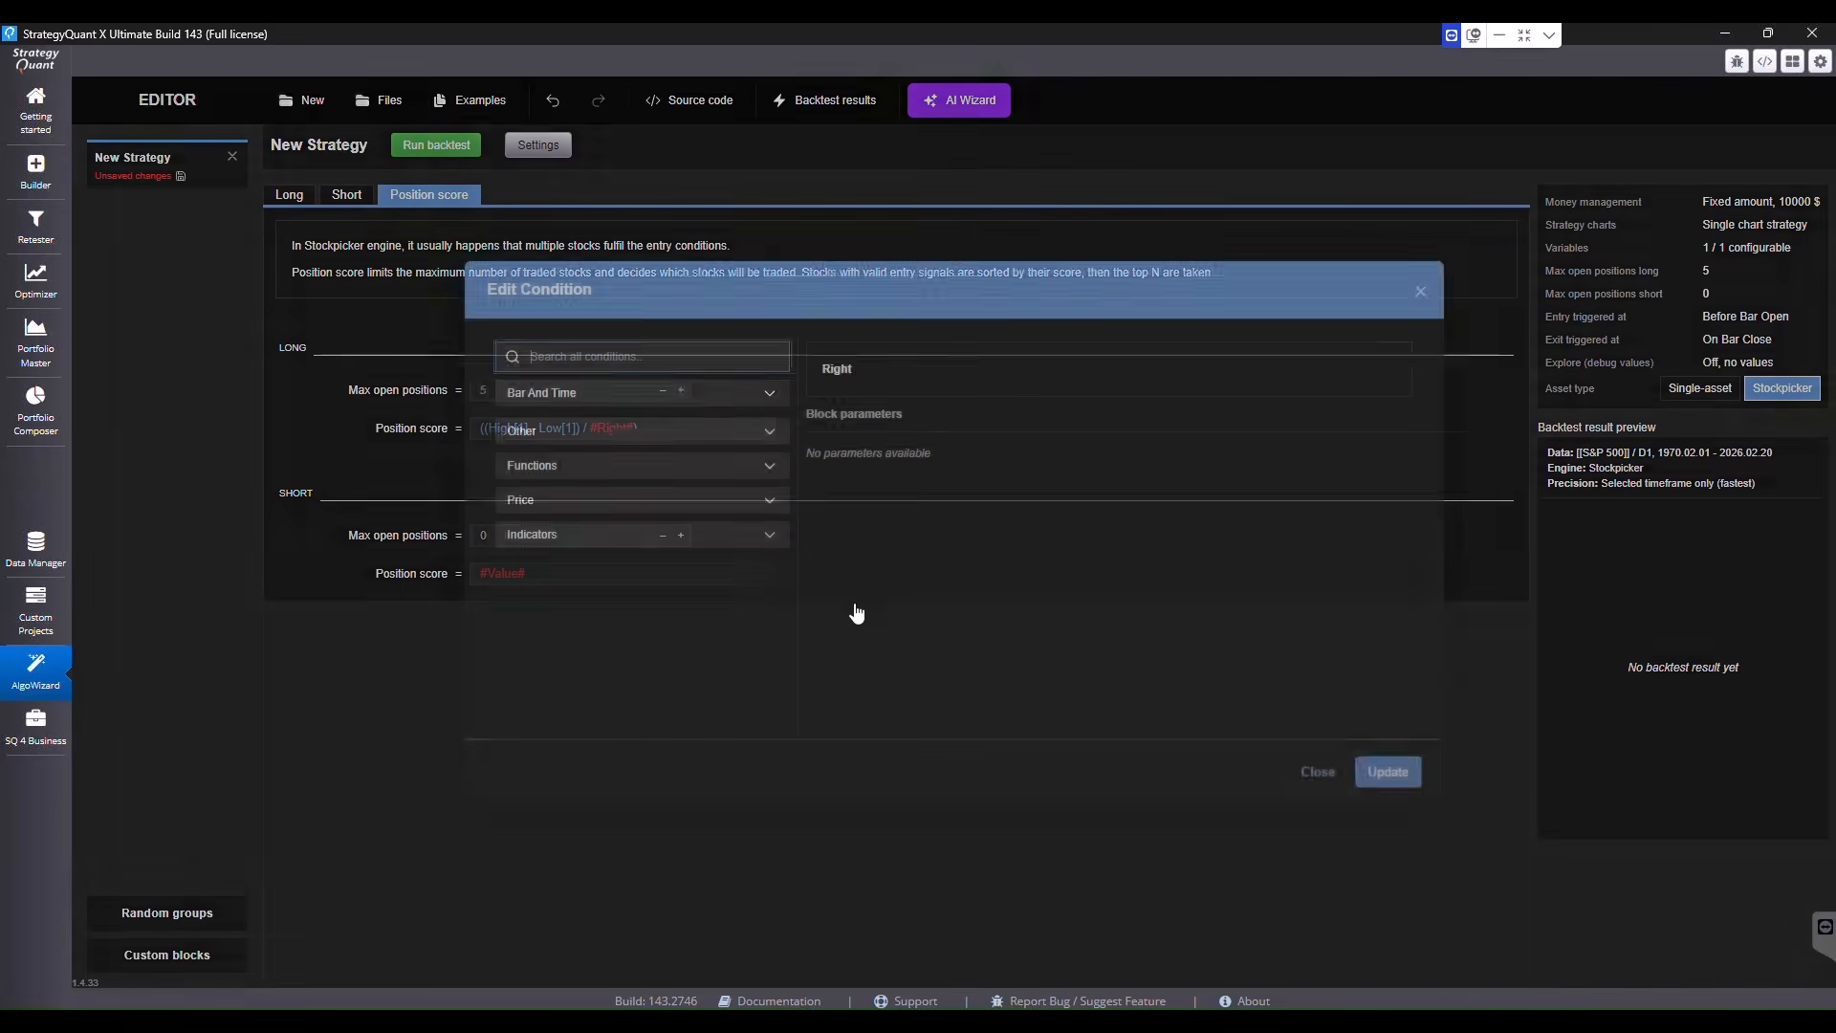
left_click(774, 477)
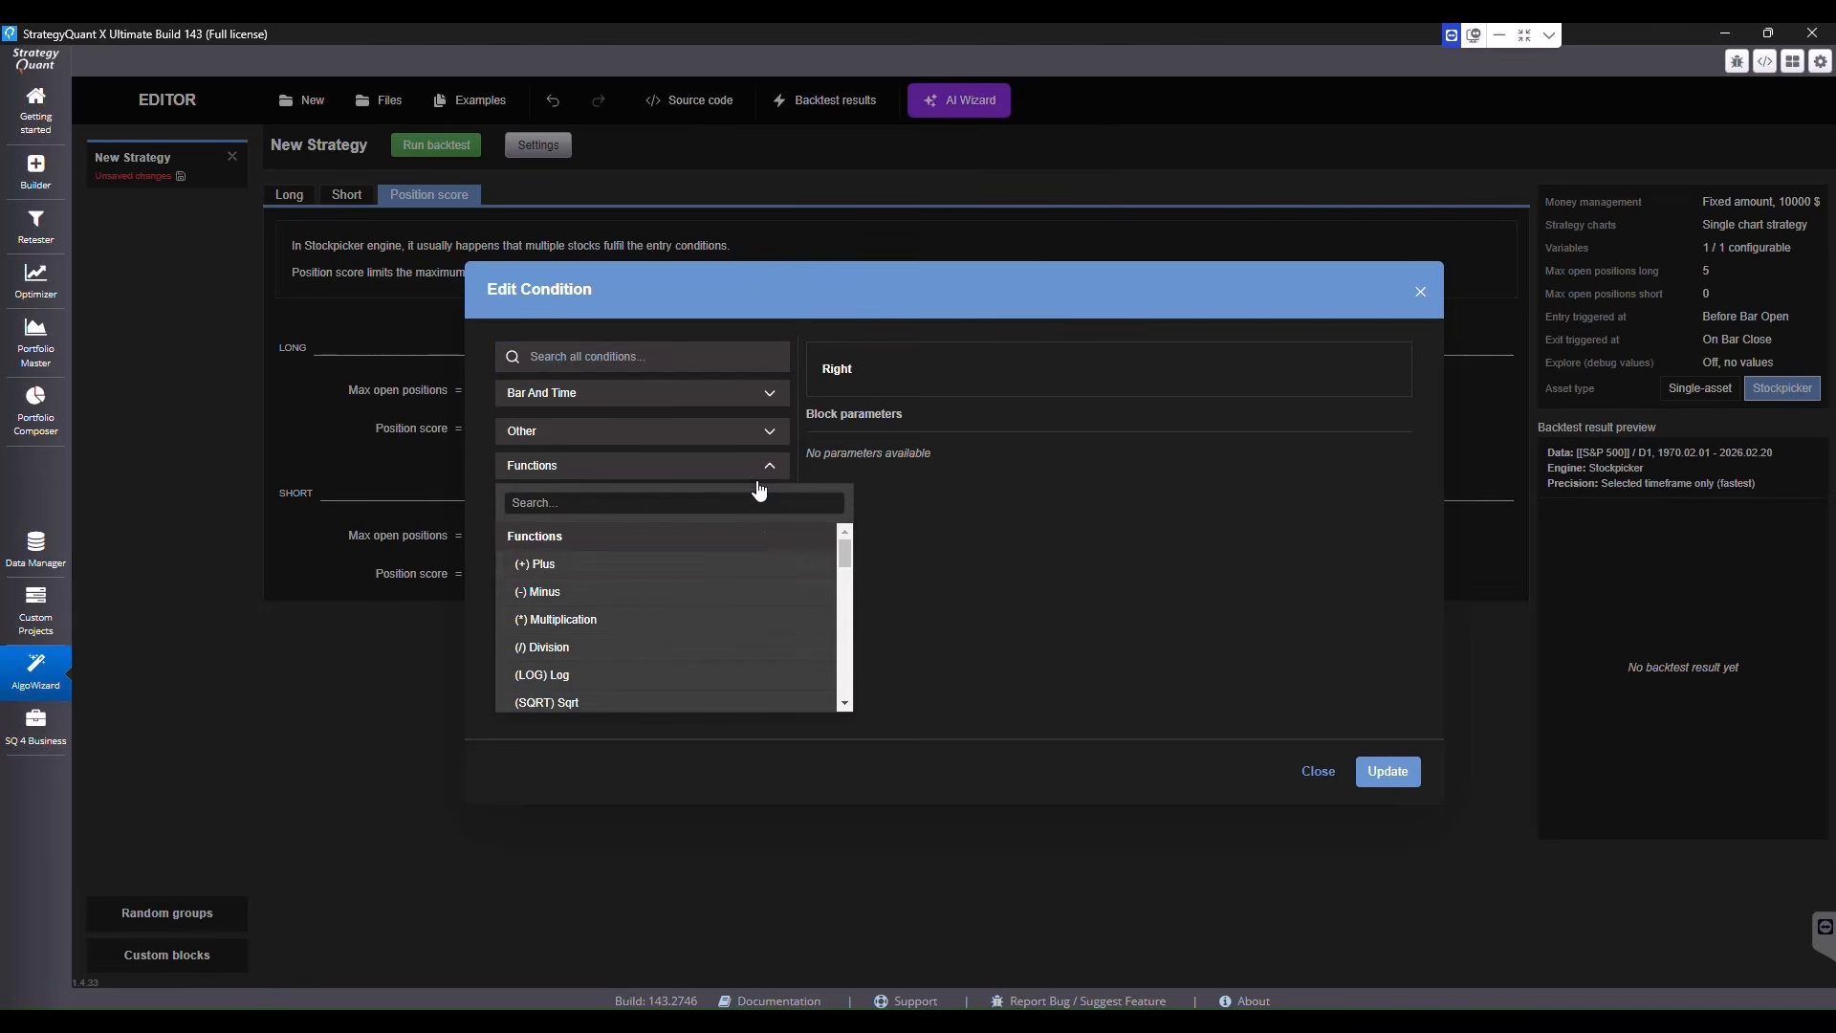
left_click(646, 579)
left_click(1407, 779)
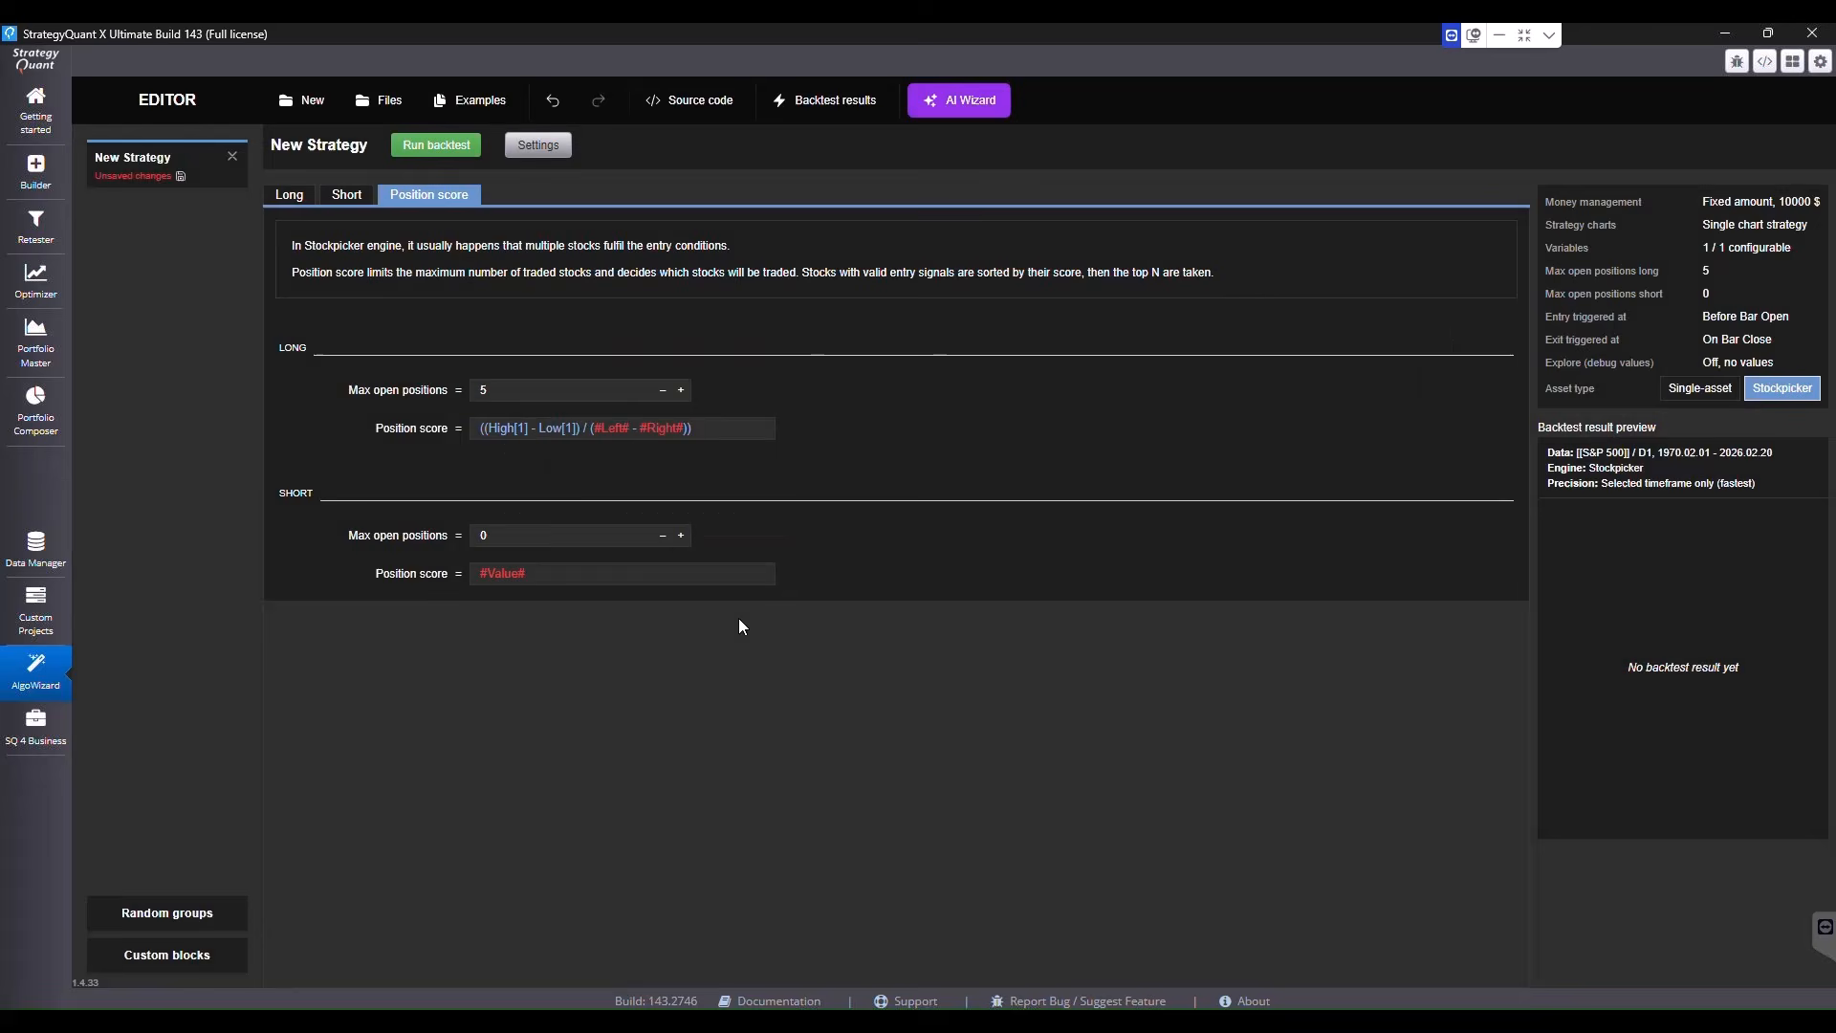
Set the left operand of the denominator's subtraction to the High price with shift 0
left_click(616, 427)
type("h")
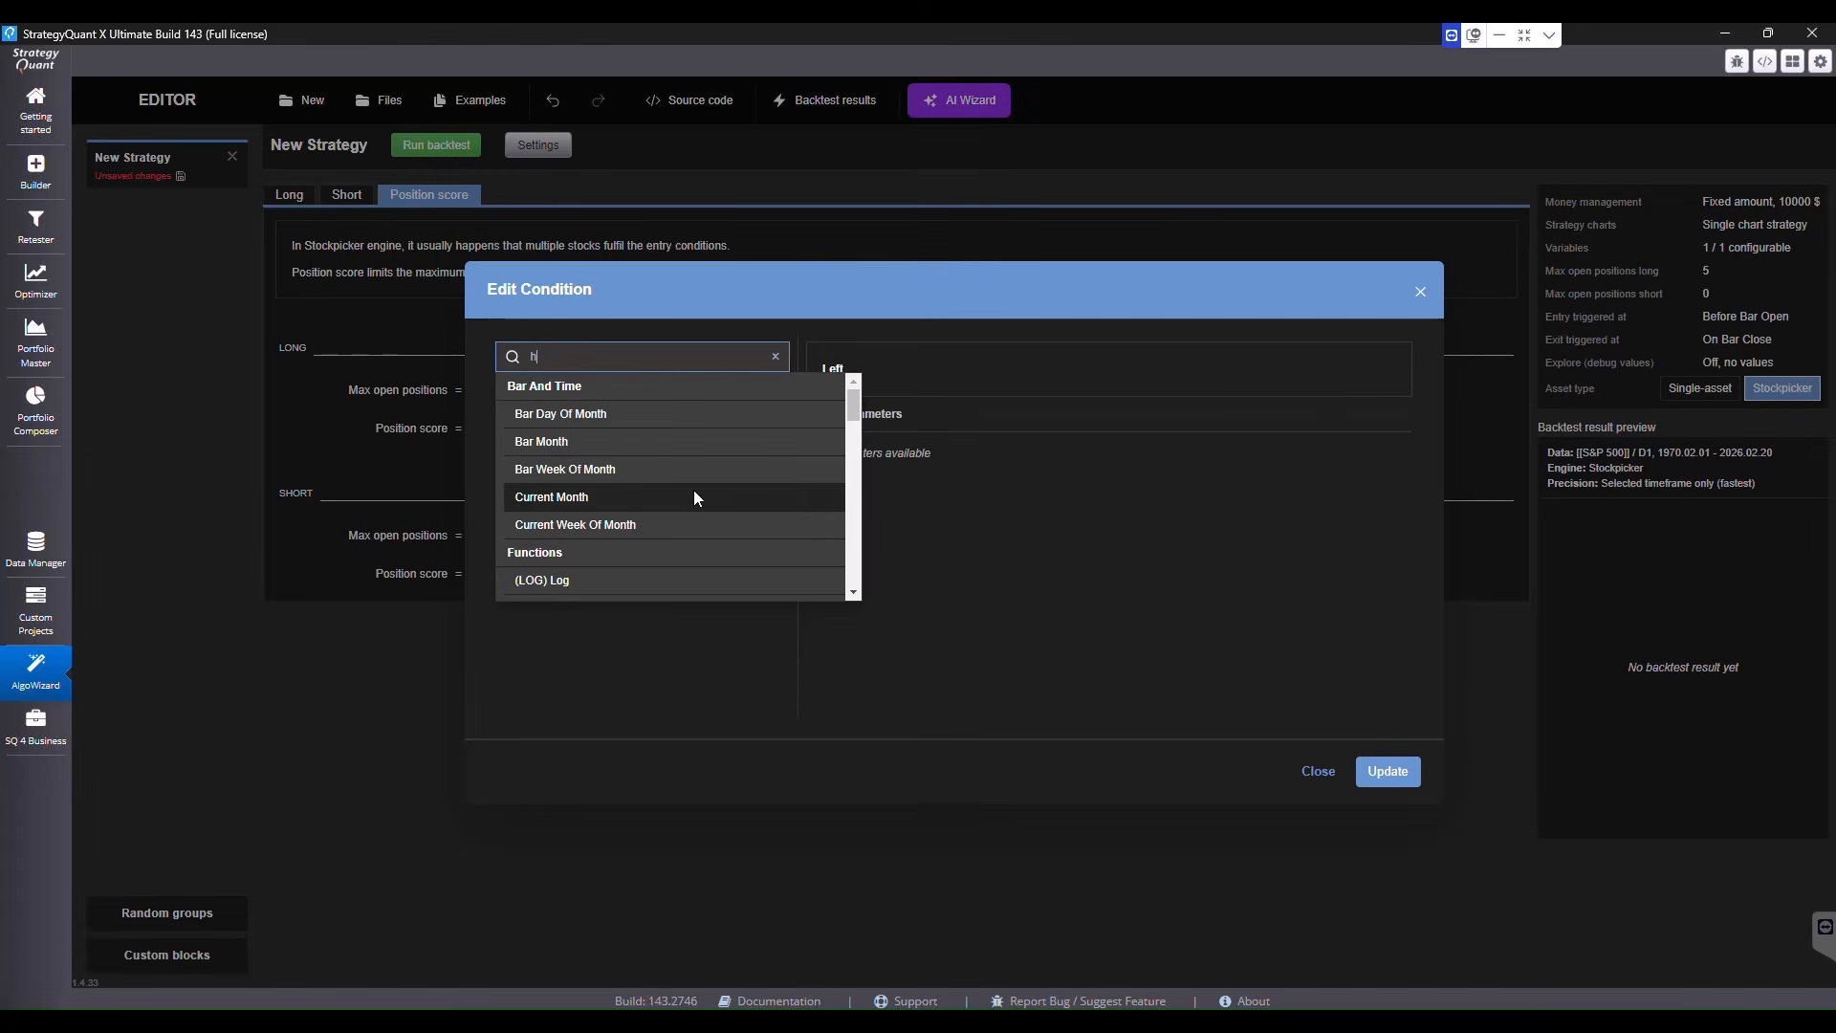
type("igh")
left_click(660, 530)
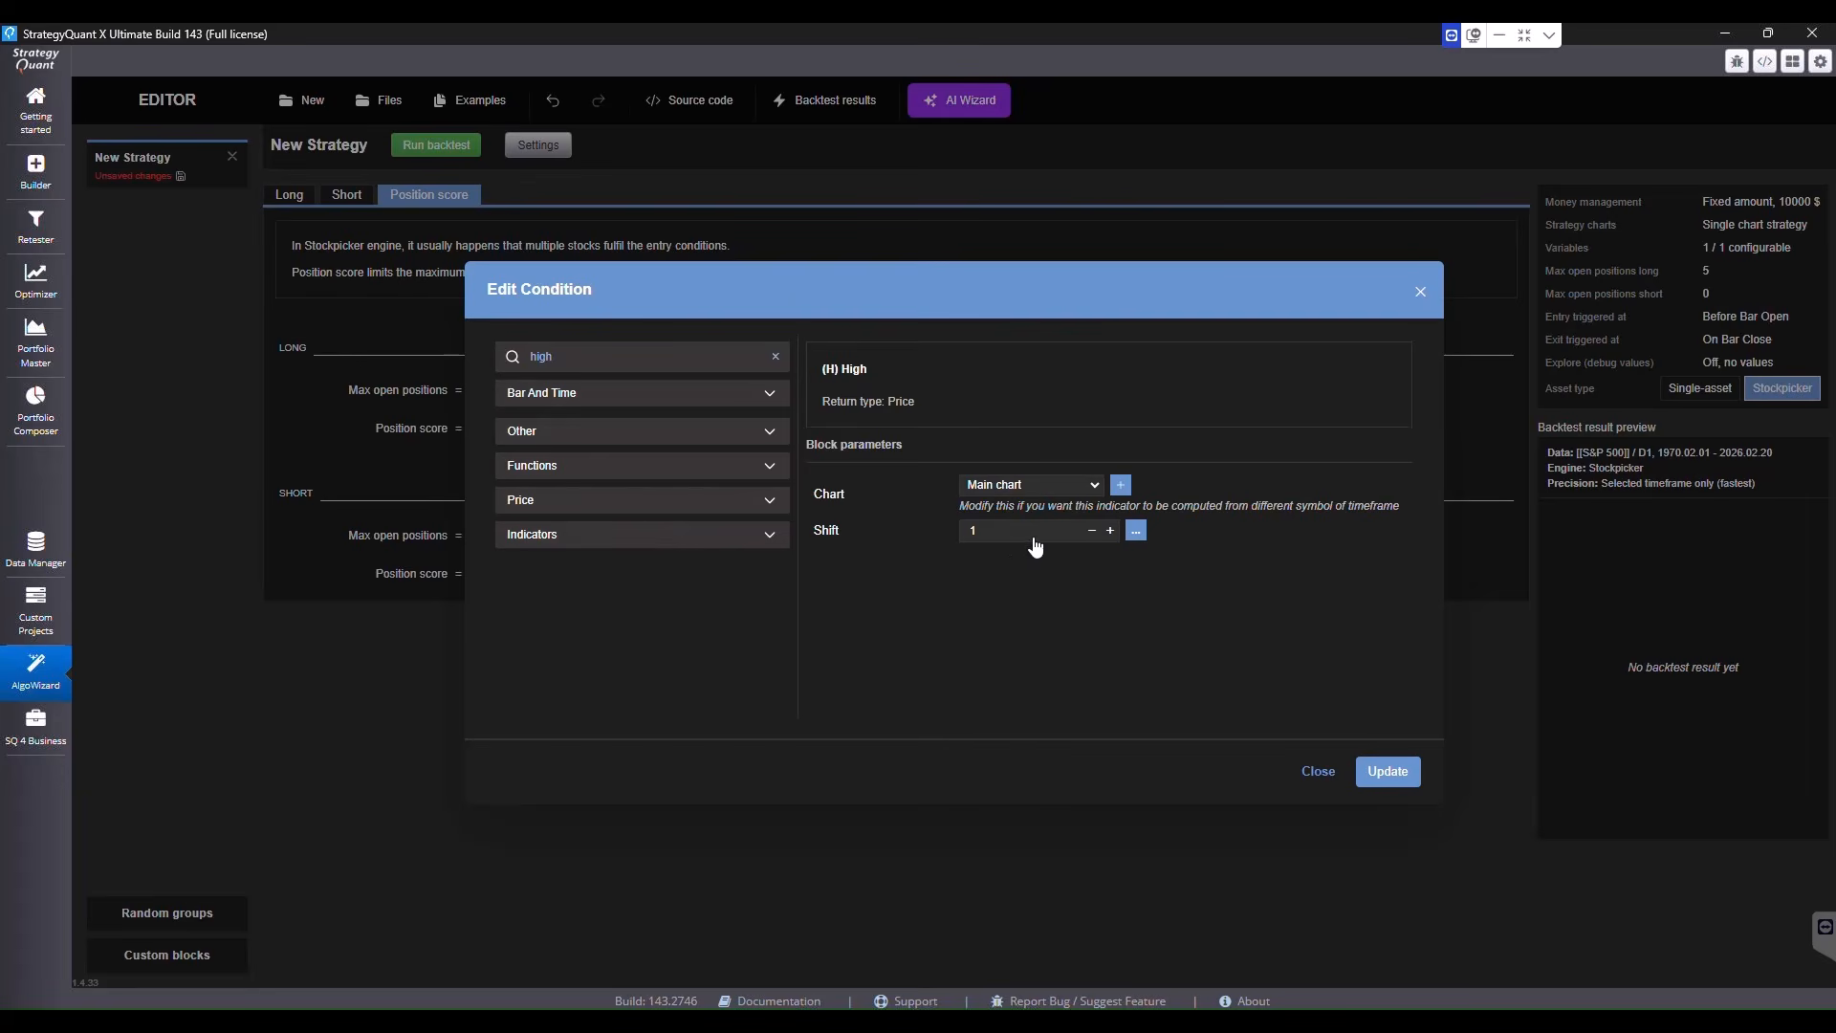
left_click(1091, 531)
left_click(1377, 770)
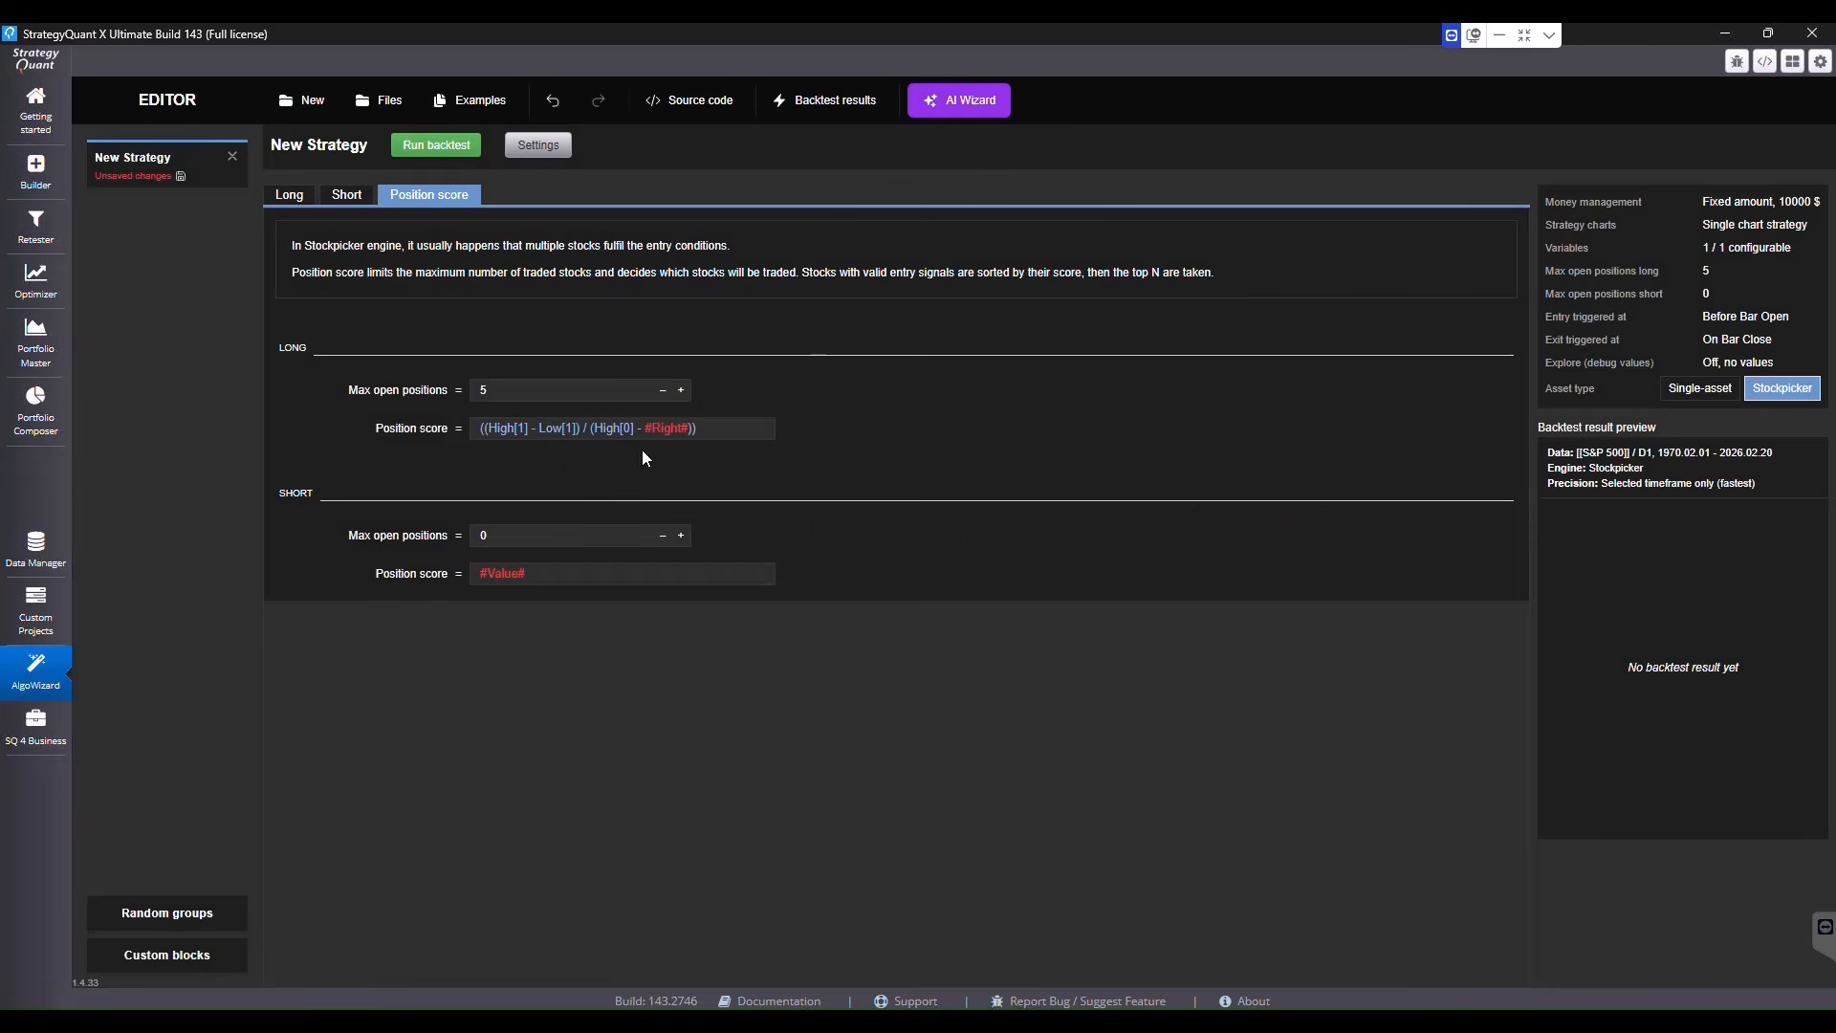
Set the right operand of the denominator's subtraction to the Low price with shift 0
left_click(674, 428)
type("low")
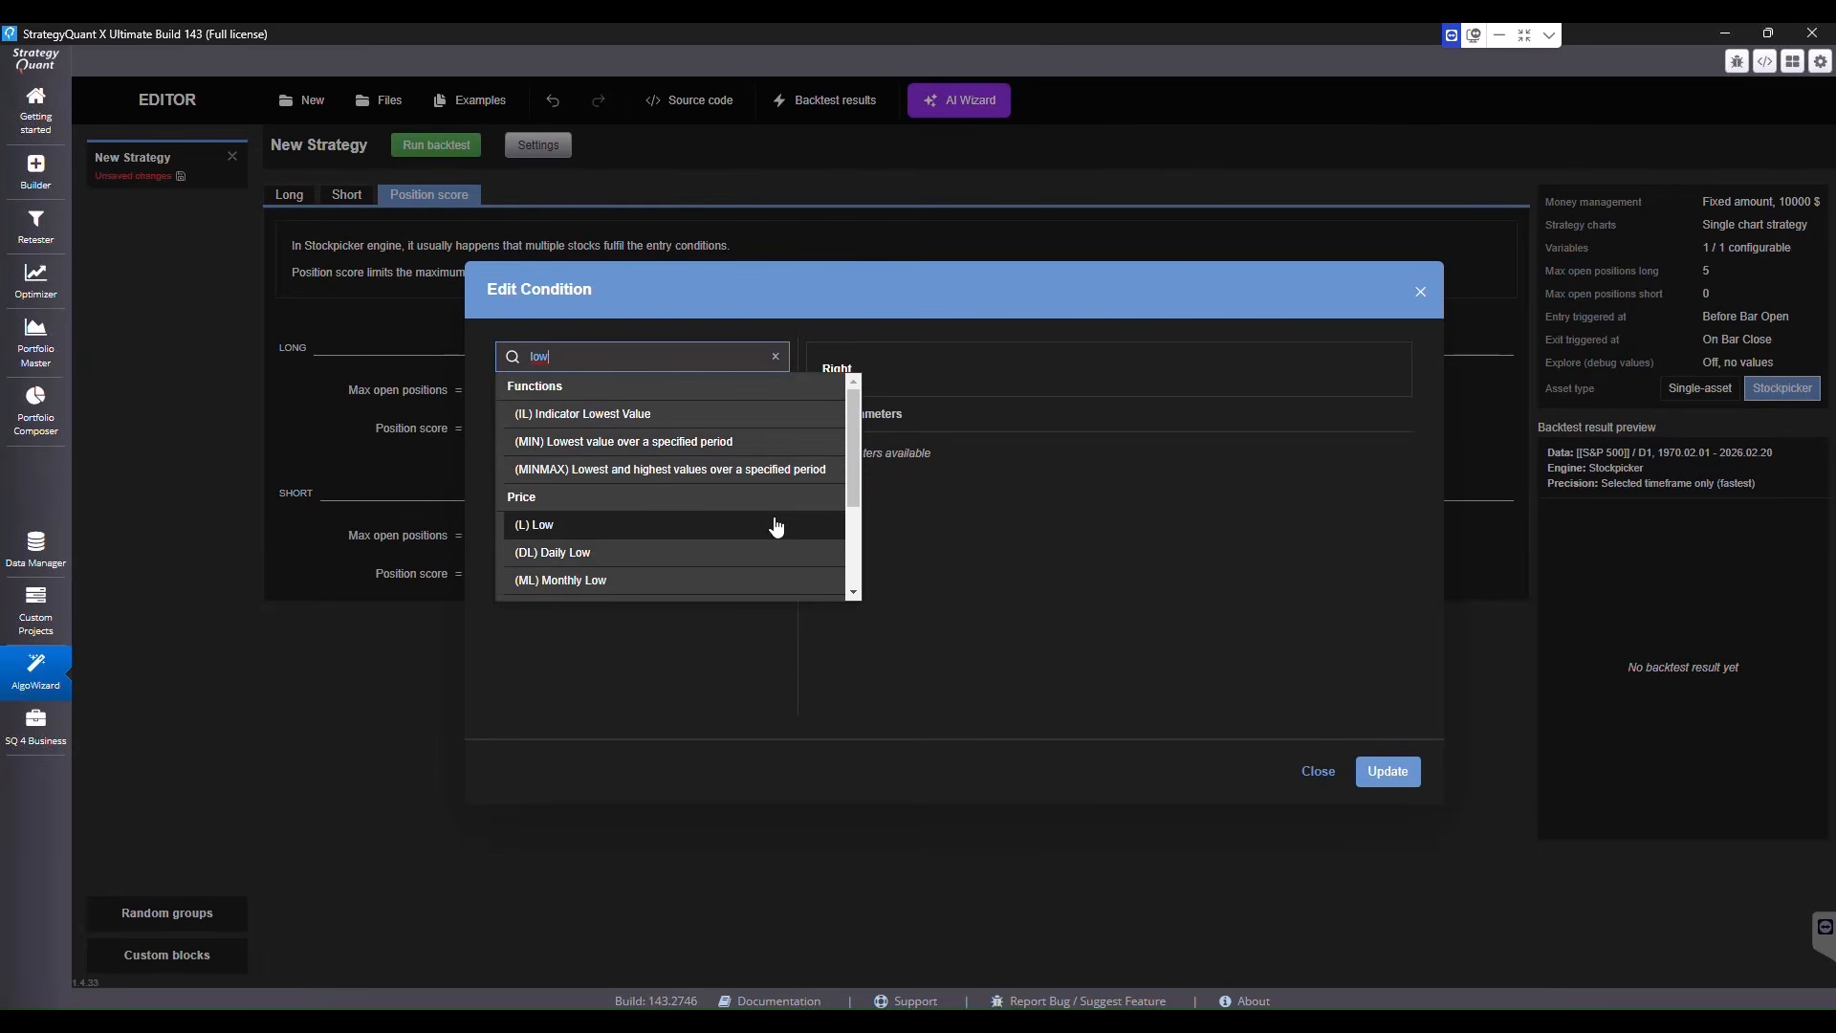
left_click(774, 527)
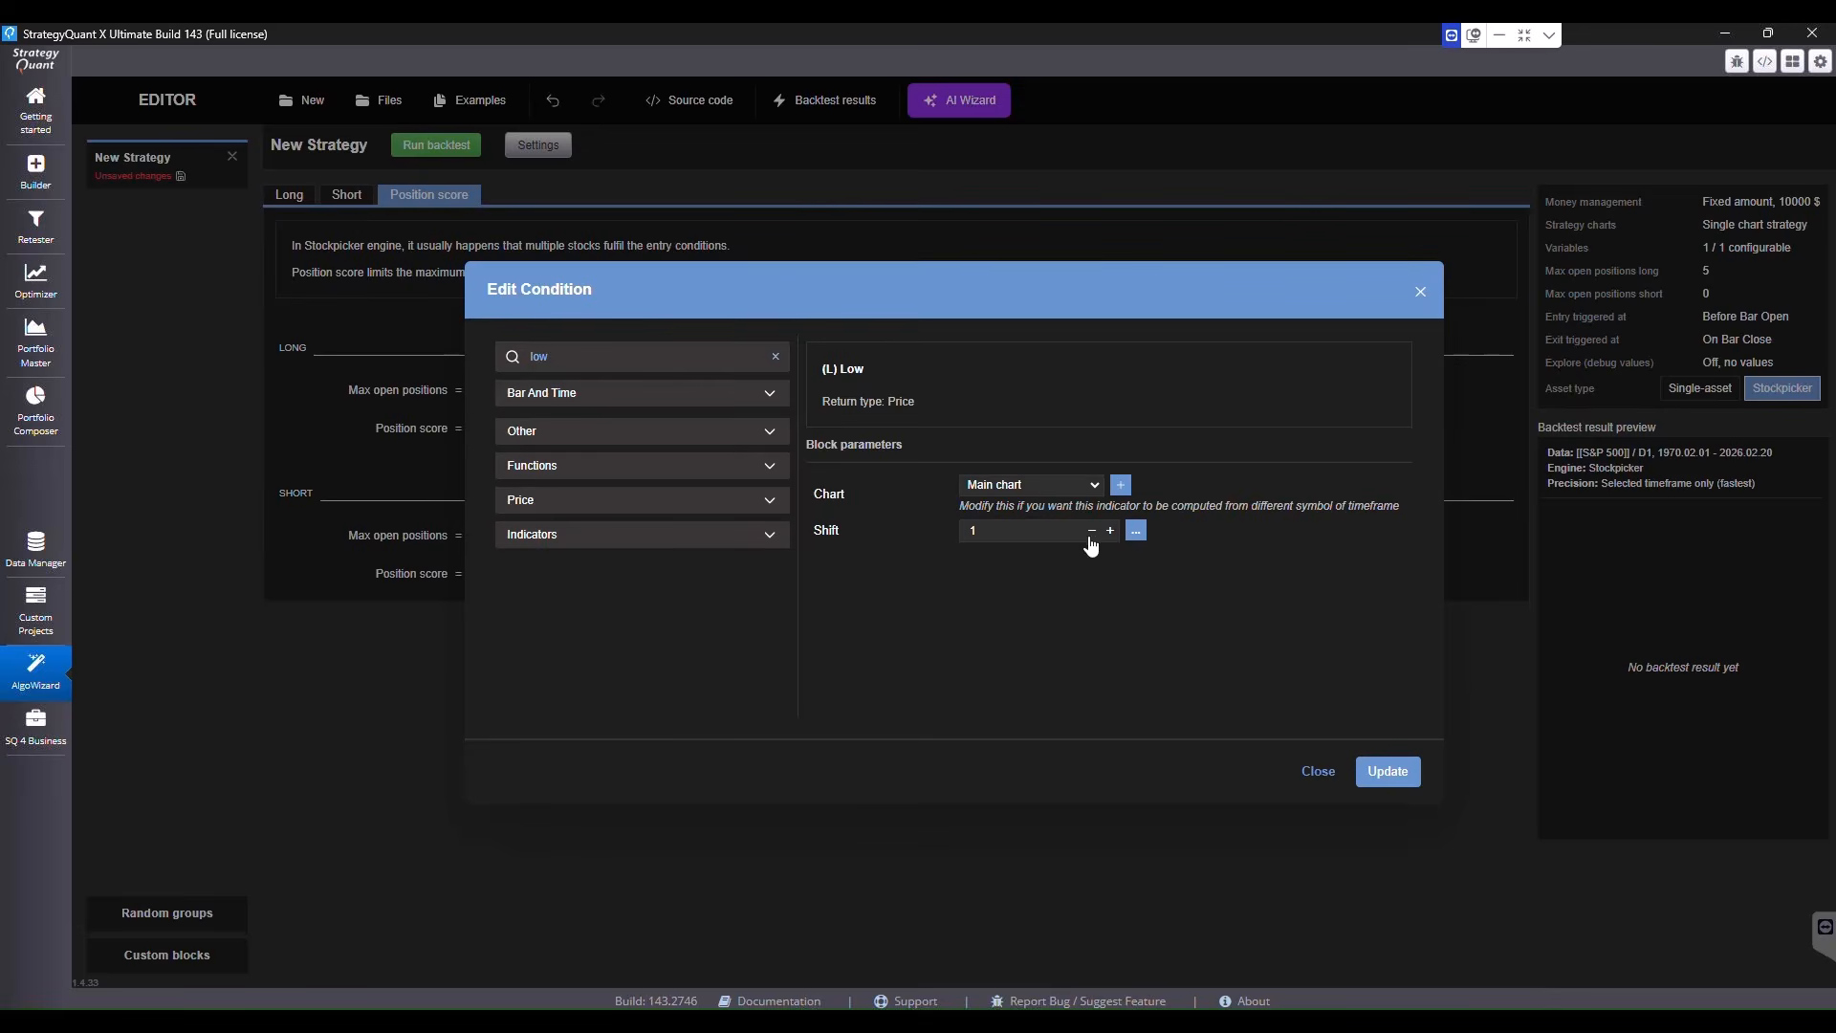
left_click(1364, 791)
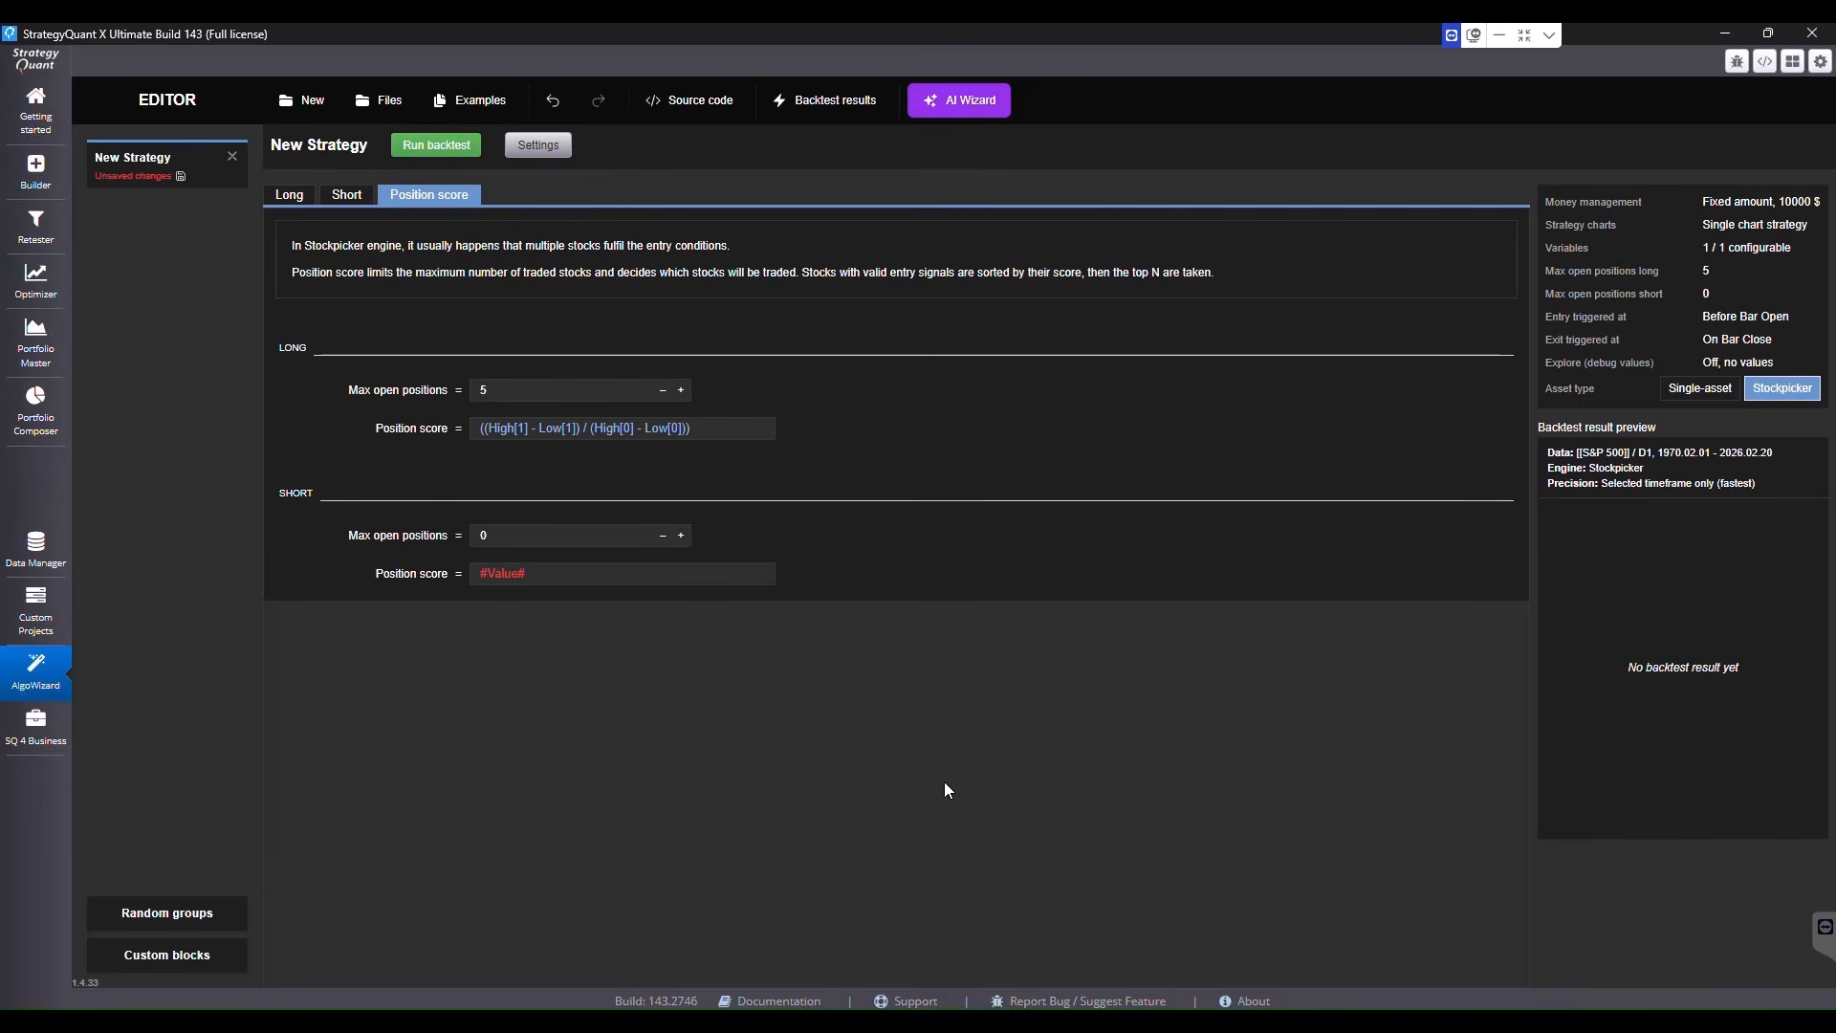
Return to the long rules, run the backtest on the strategy and open the equity chart in its detailed results
left_click(288, 195)
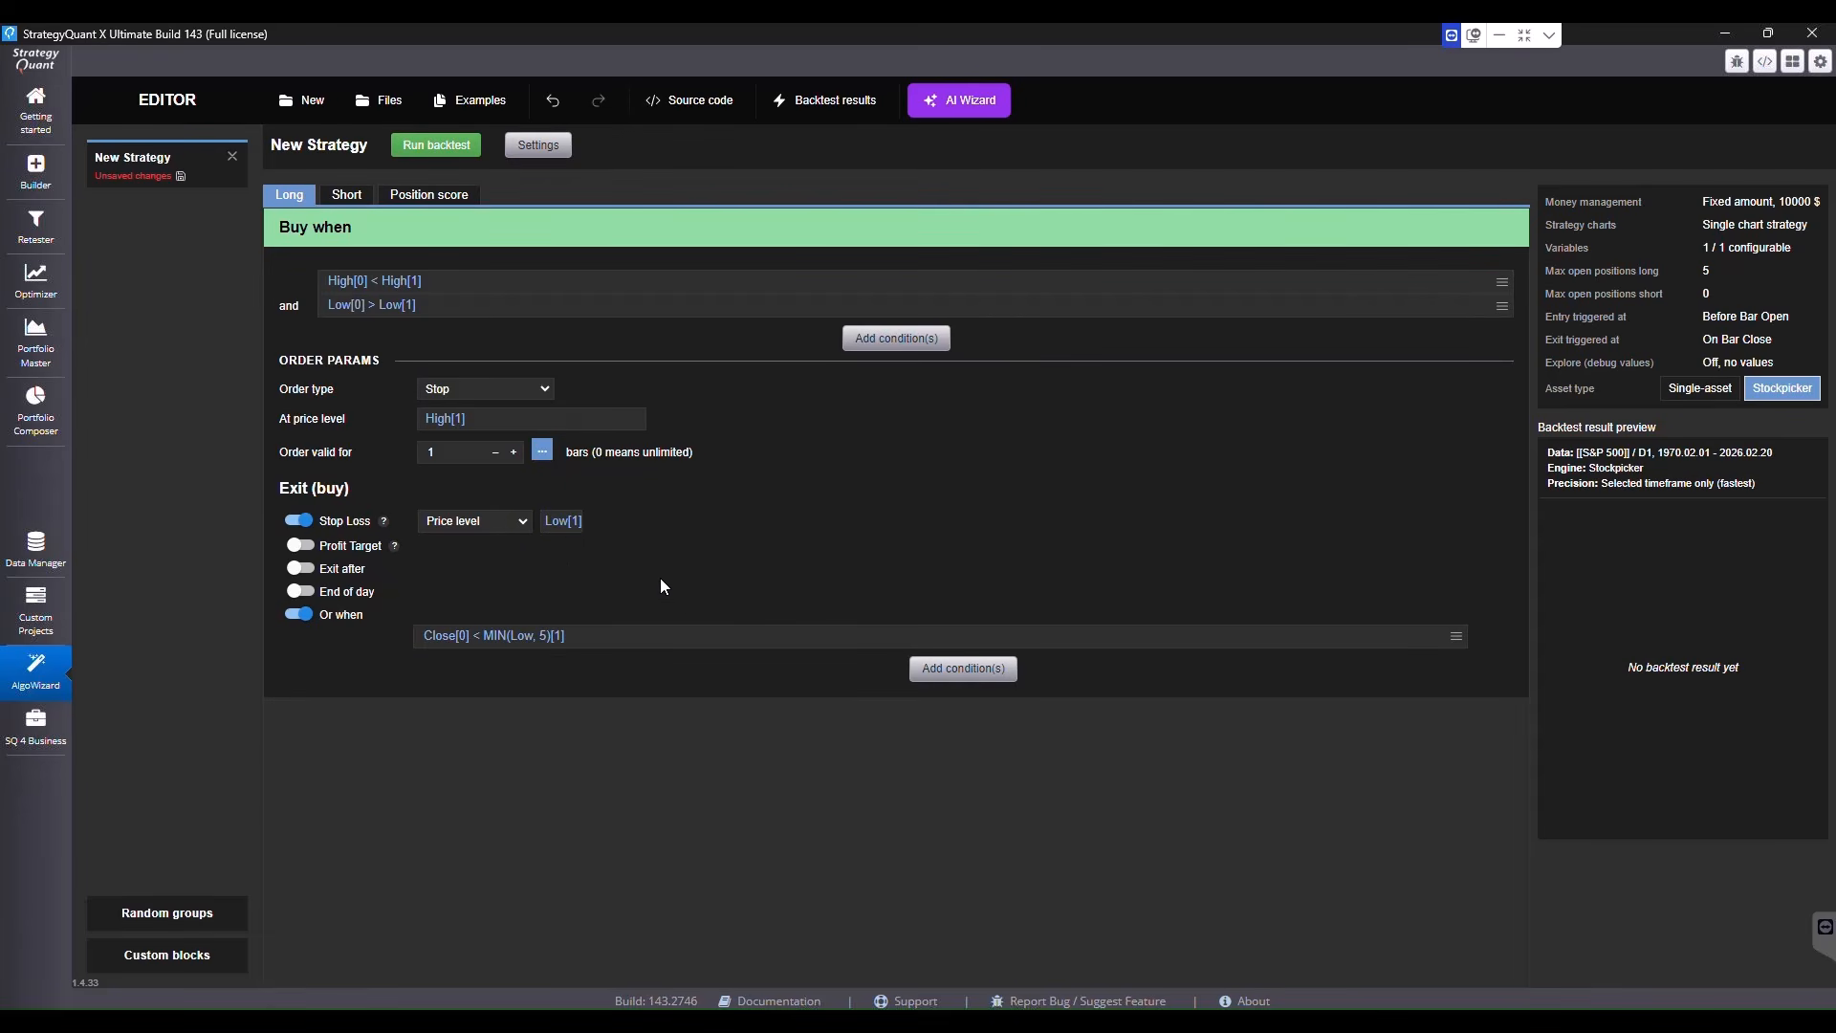
left_click(432, 153)
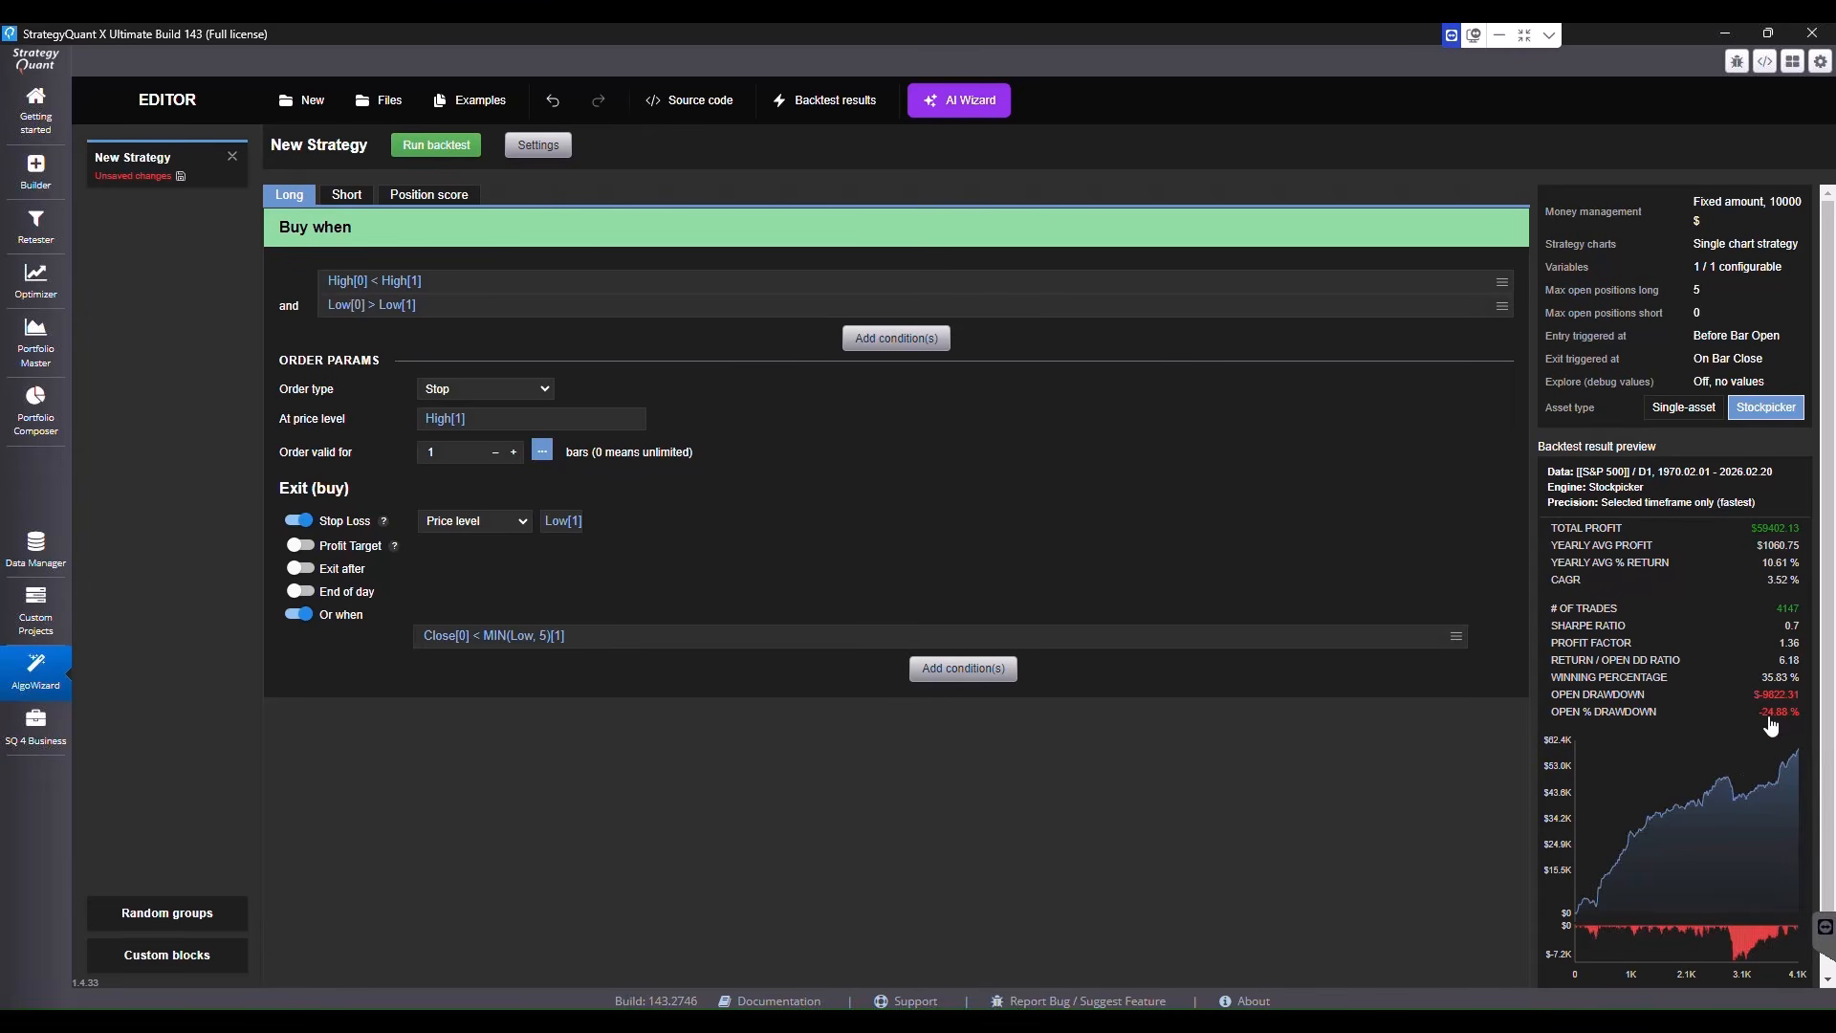
left_click(1740, 795)
left_click(400, 176)
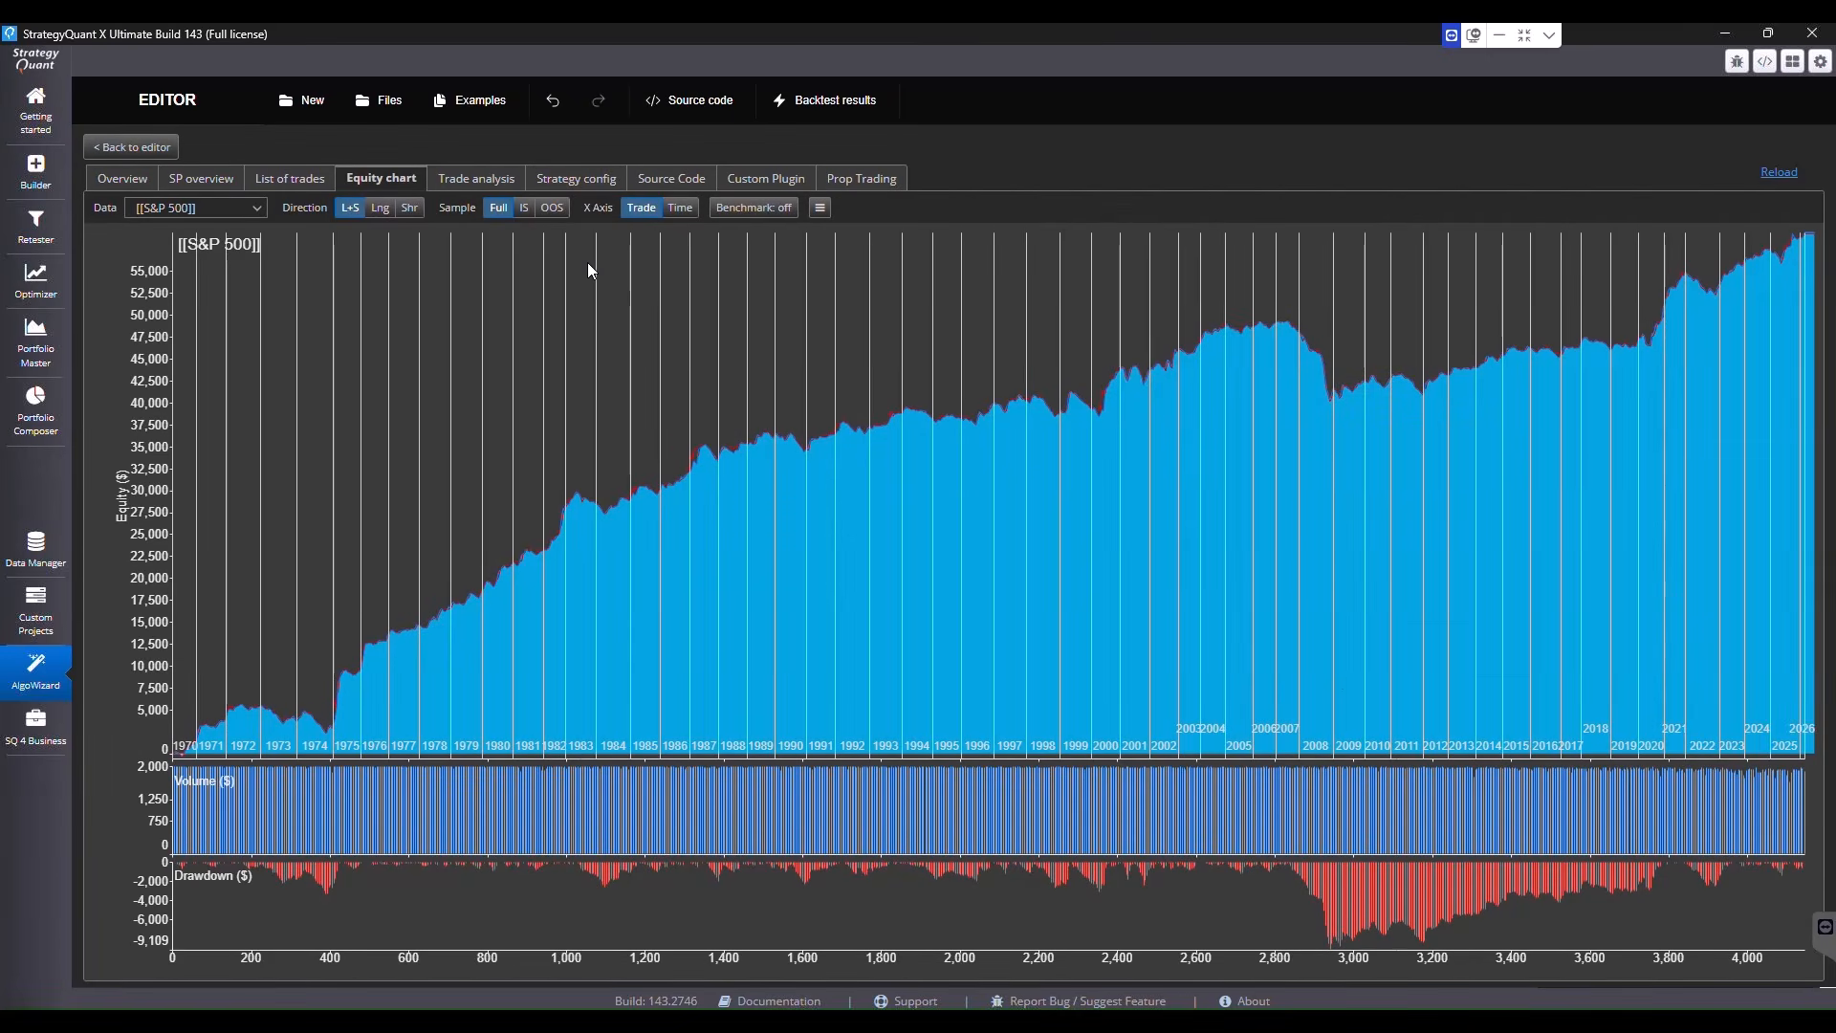
Review the trade analysis of the backtest results and return to the strategy editor
left_click(468, 181)
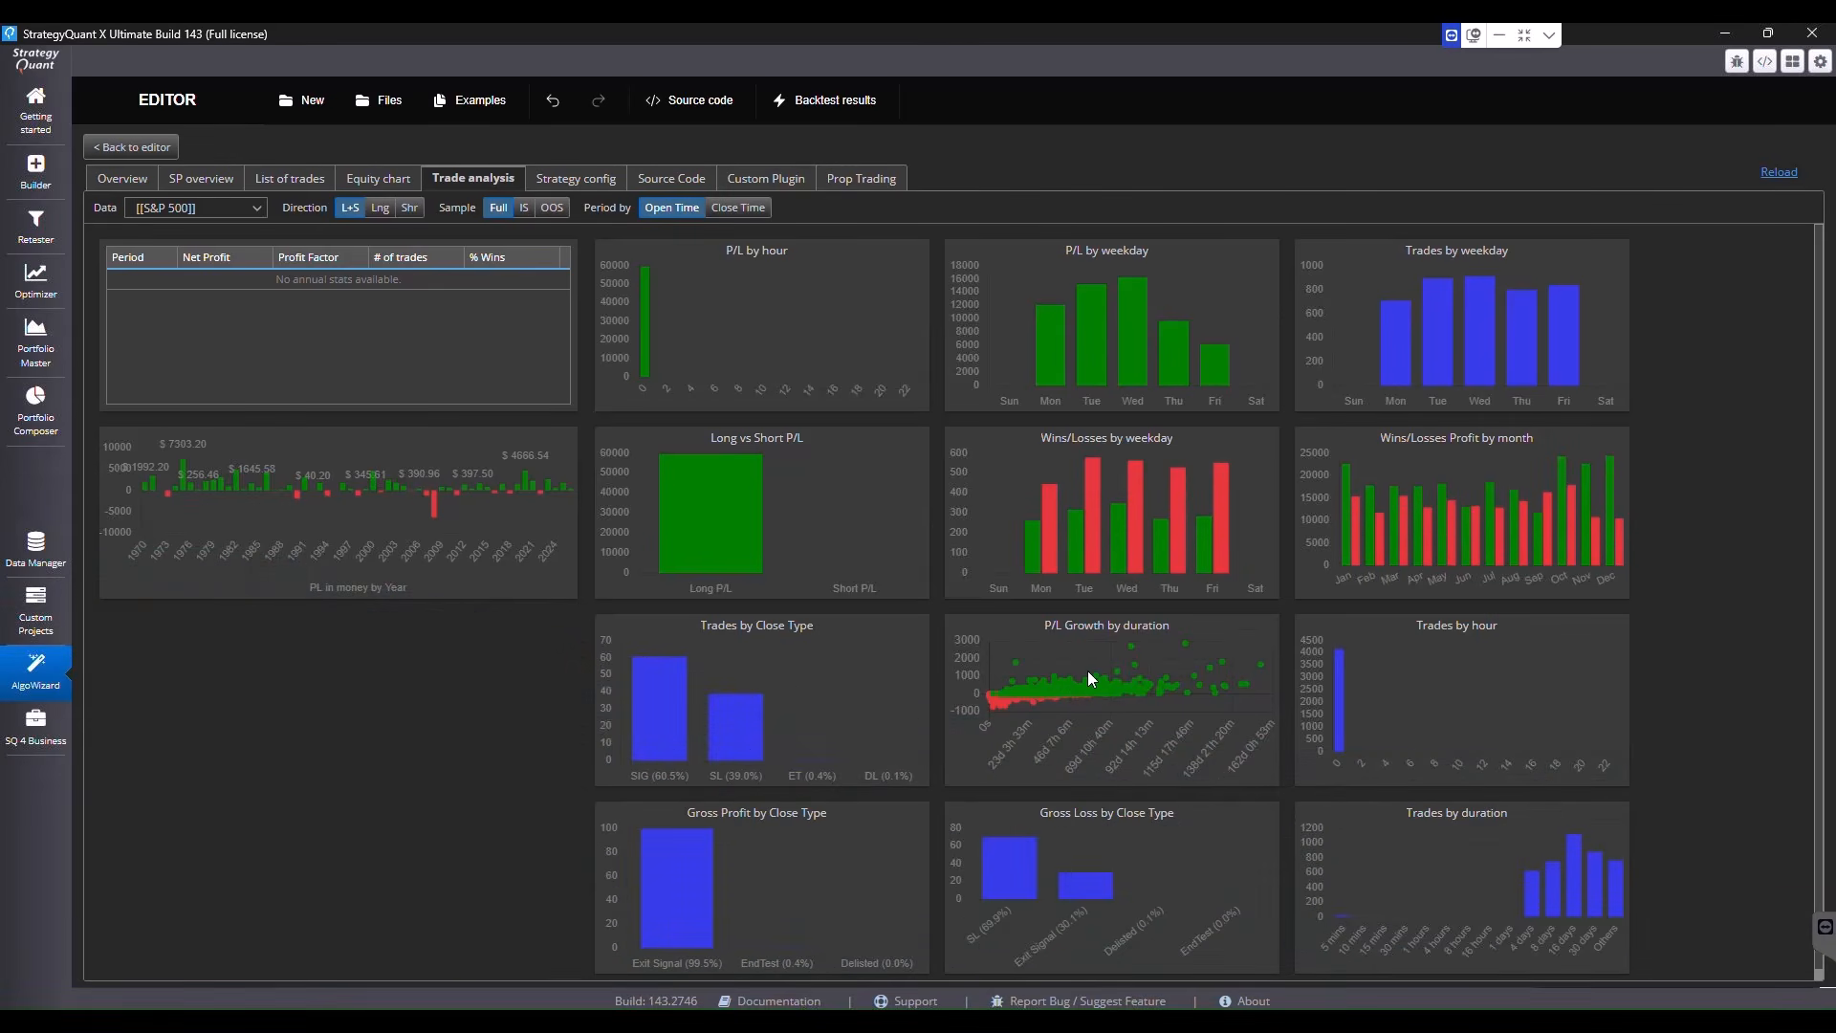
left_click(141, 156)
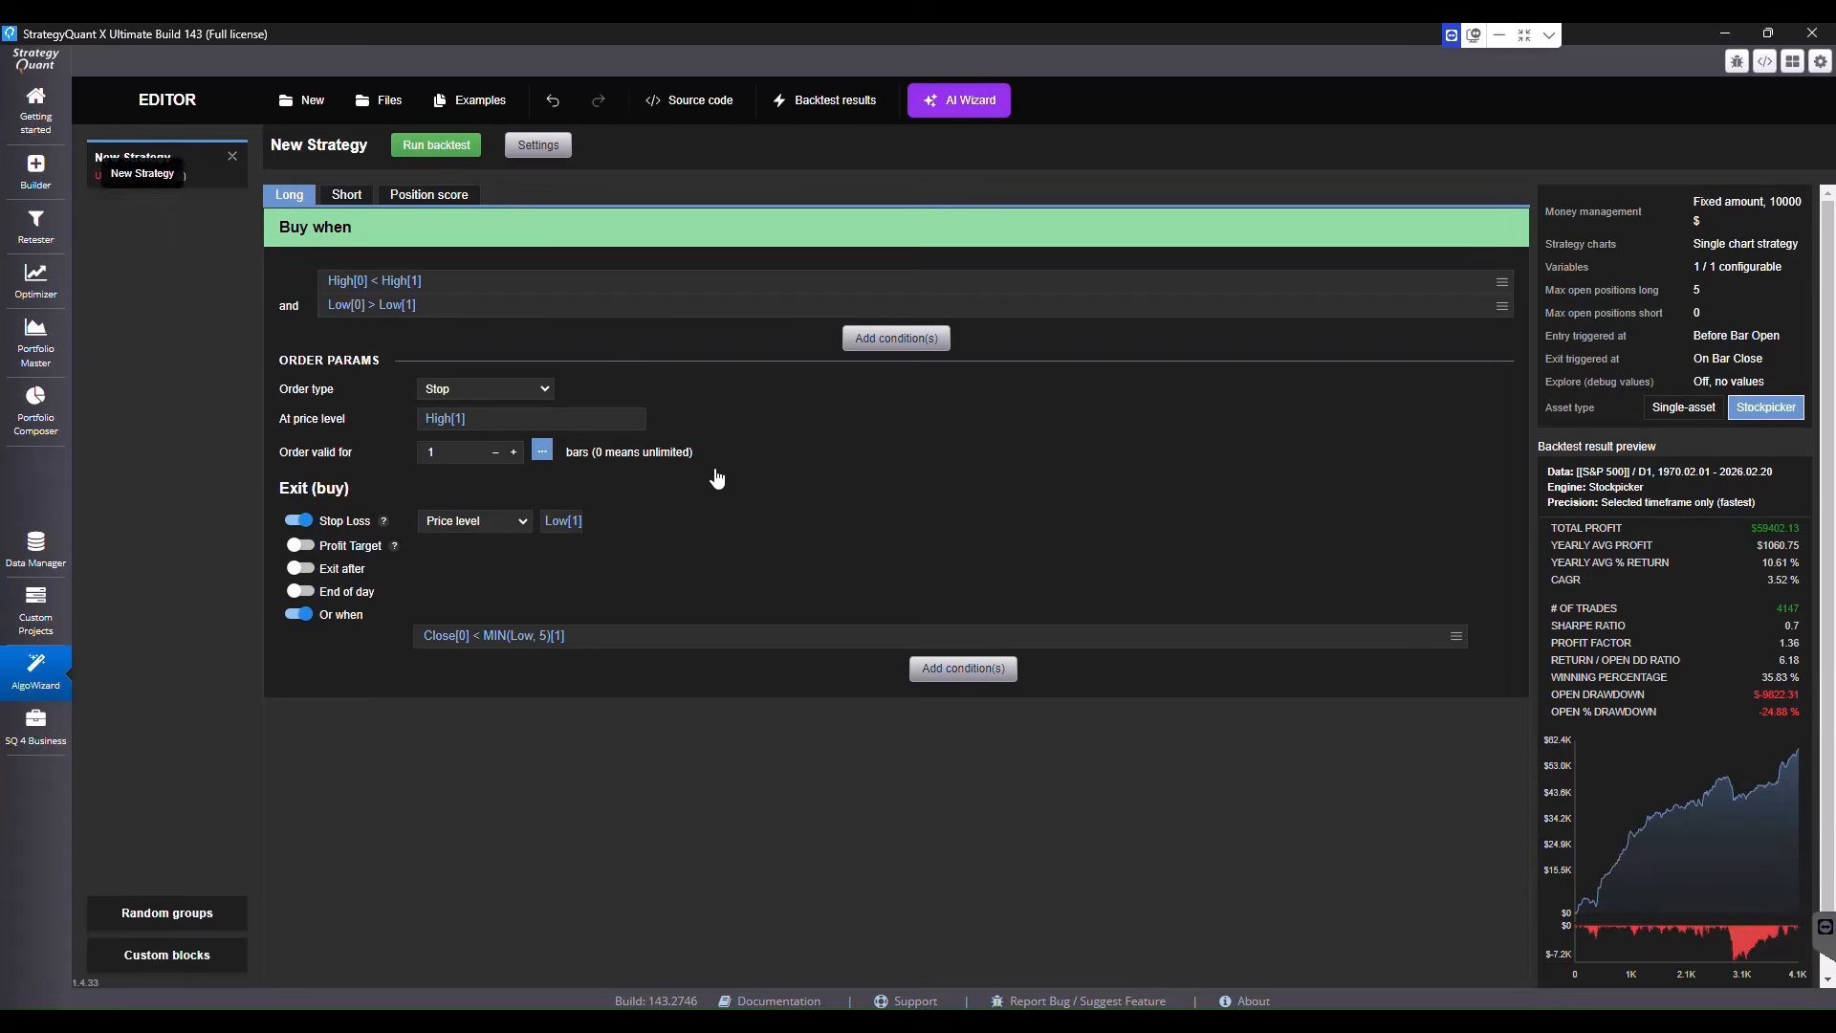
Add a subchart with the symbol SPY.D on the main chart timeframe to the strategy and save the chart configuration
left_click(1735, 243)
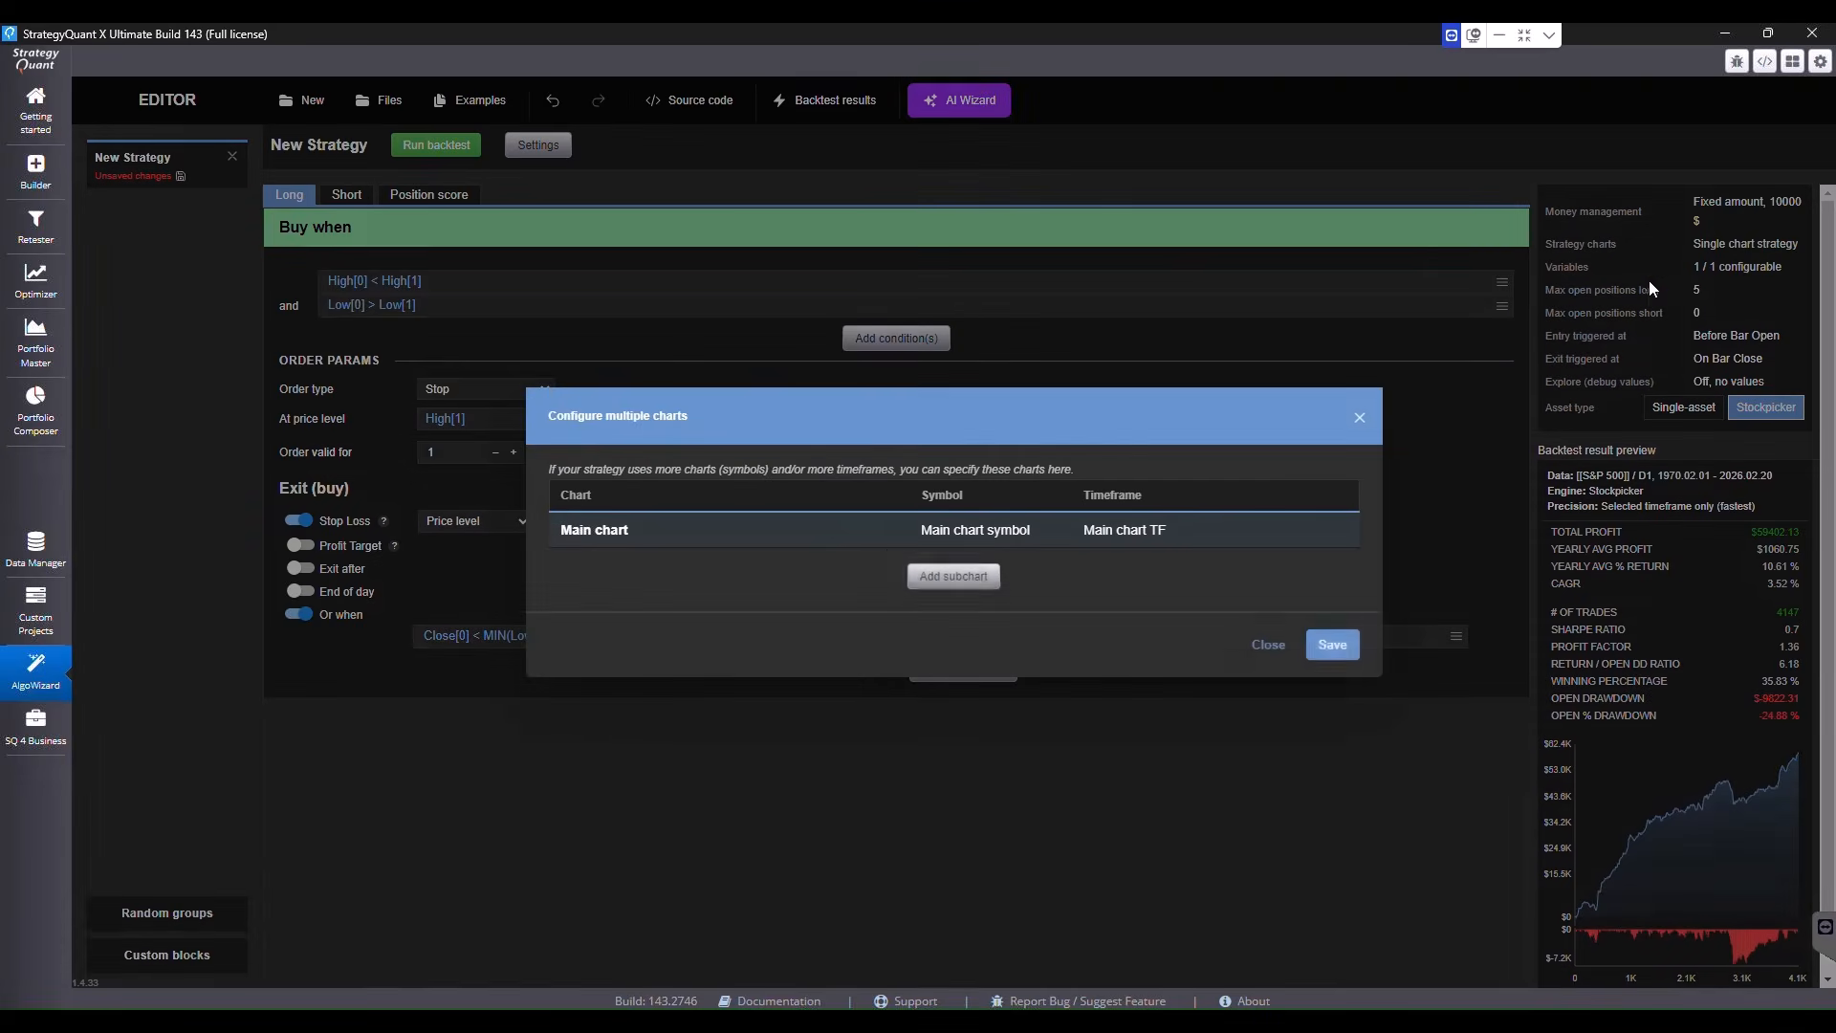
left_click(933, 578)
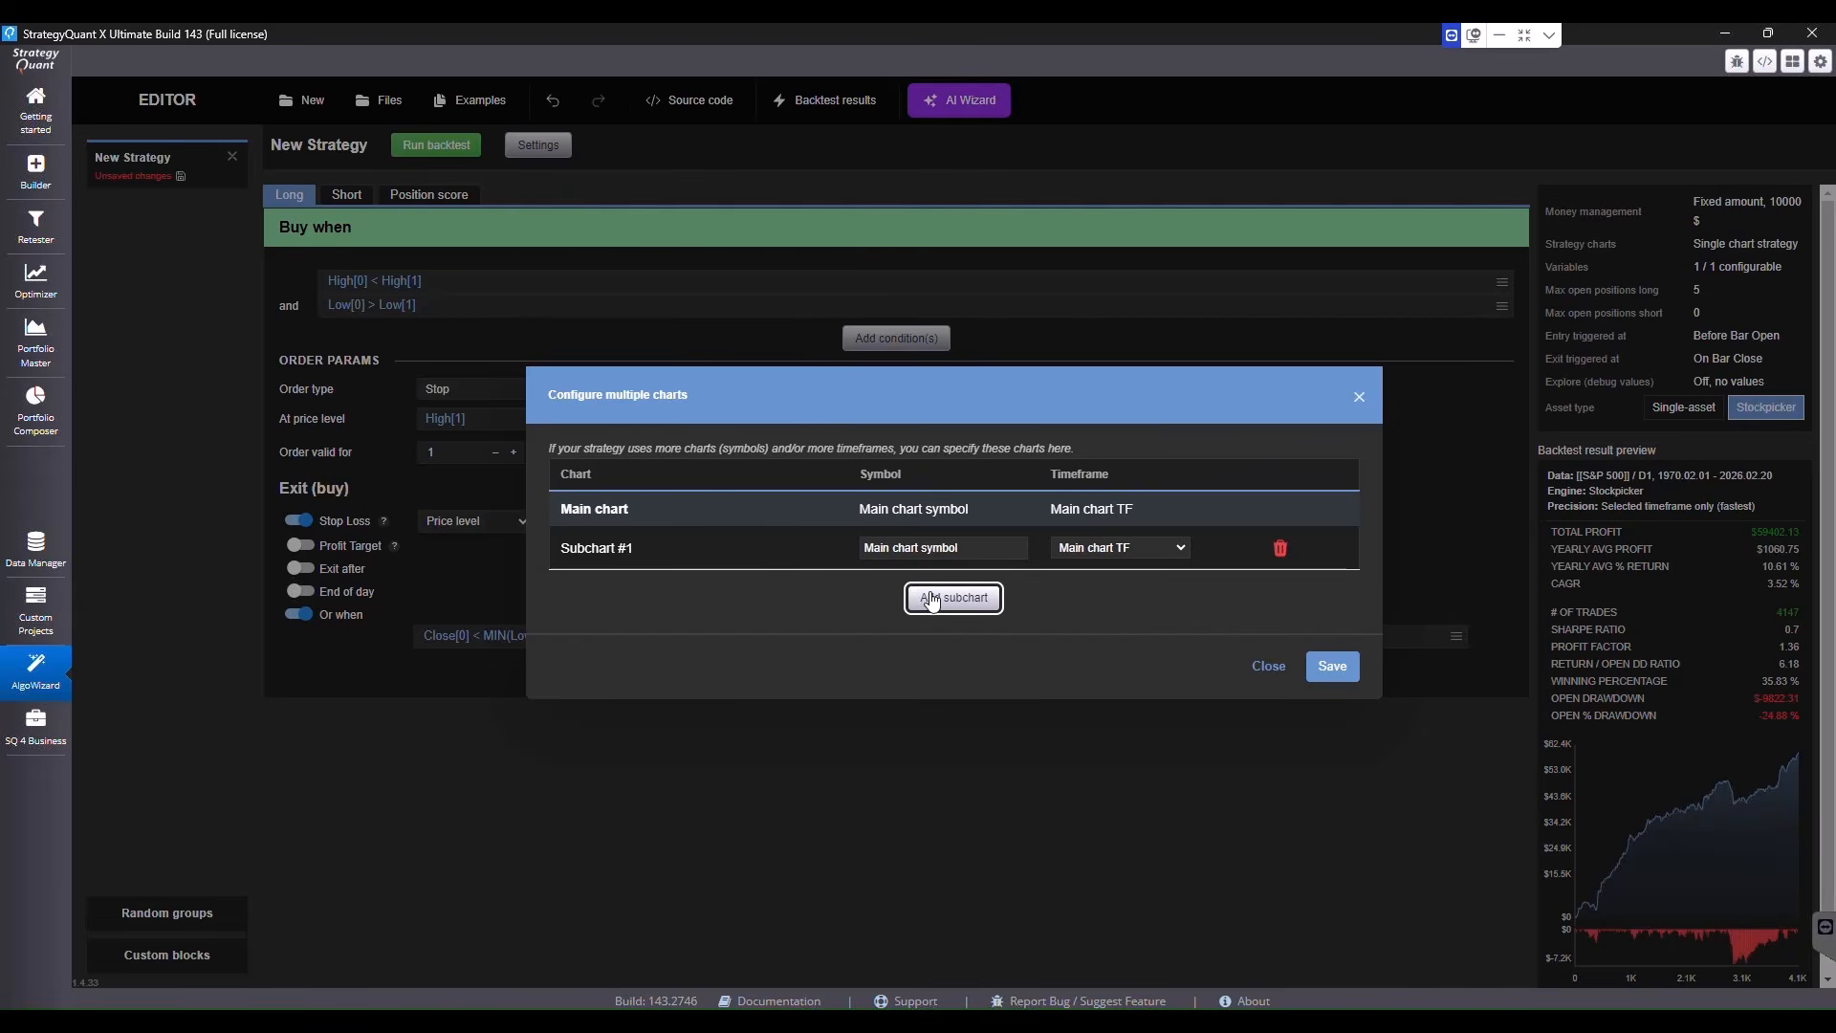
left_click(910, 562)
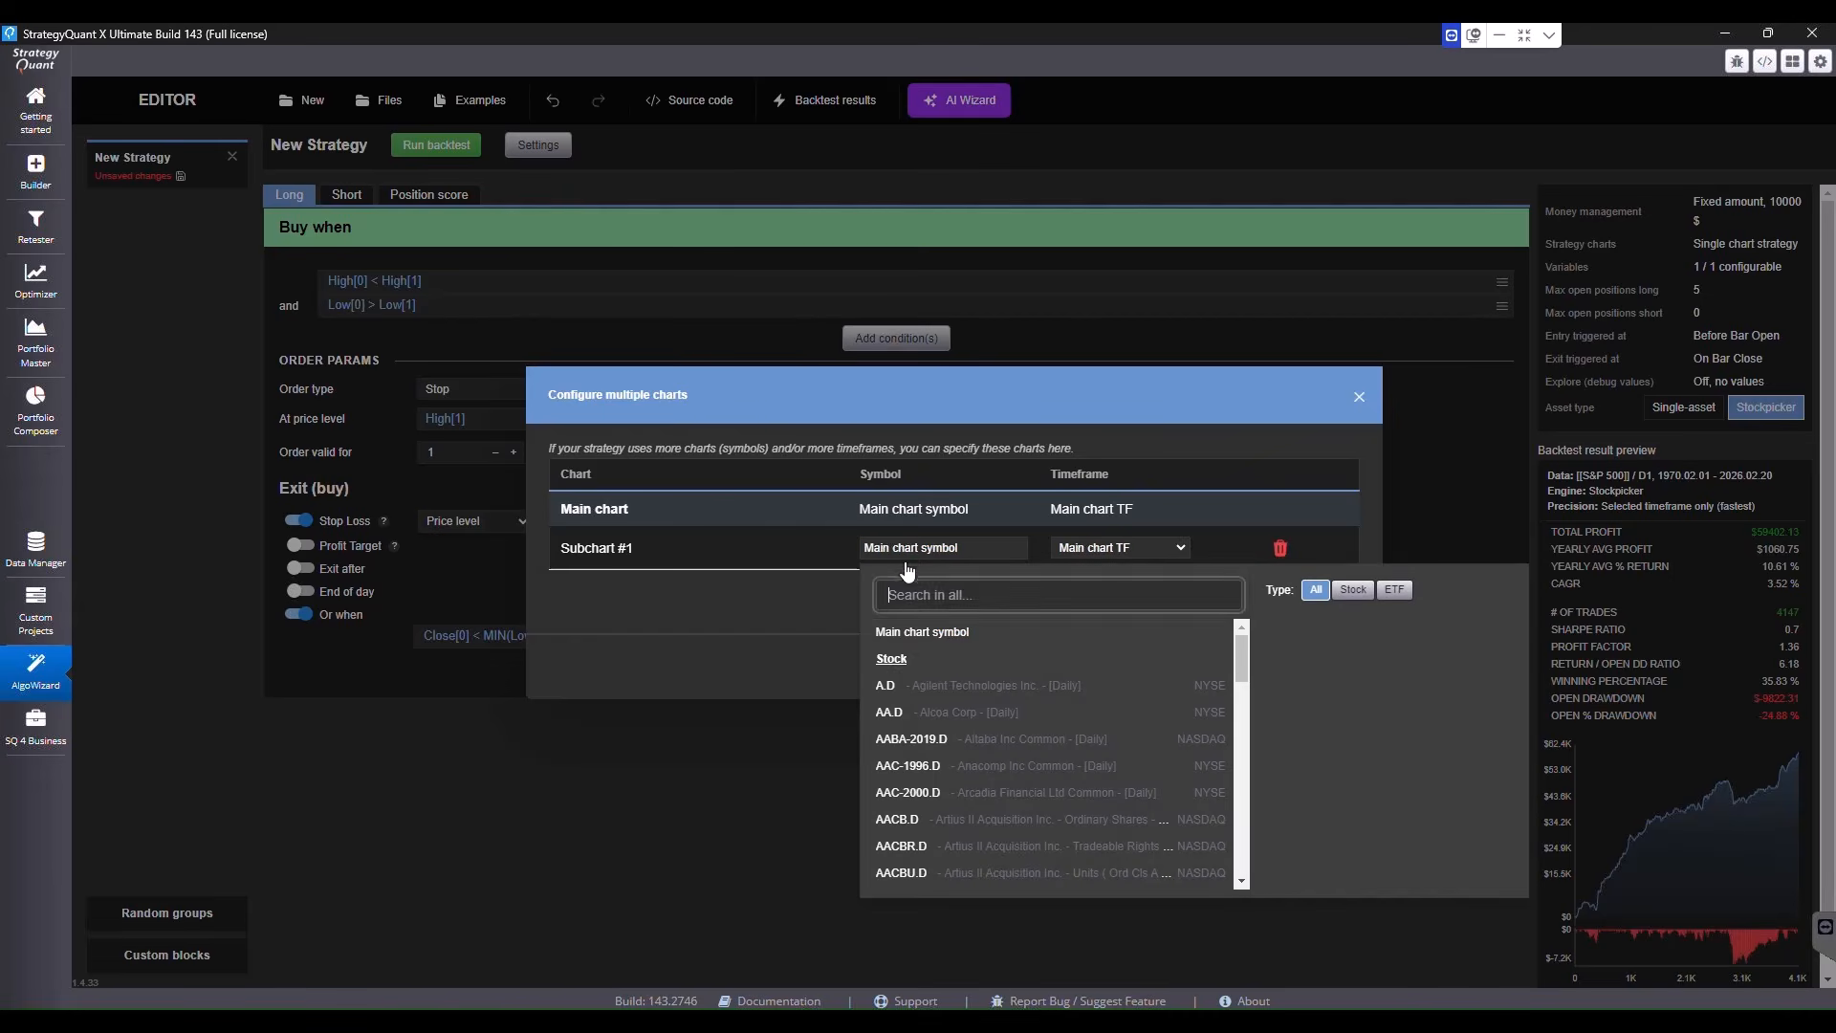
type("spy.d")
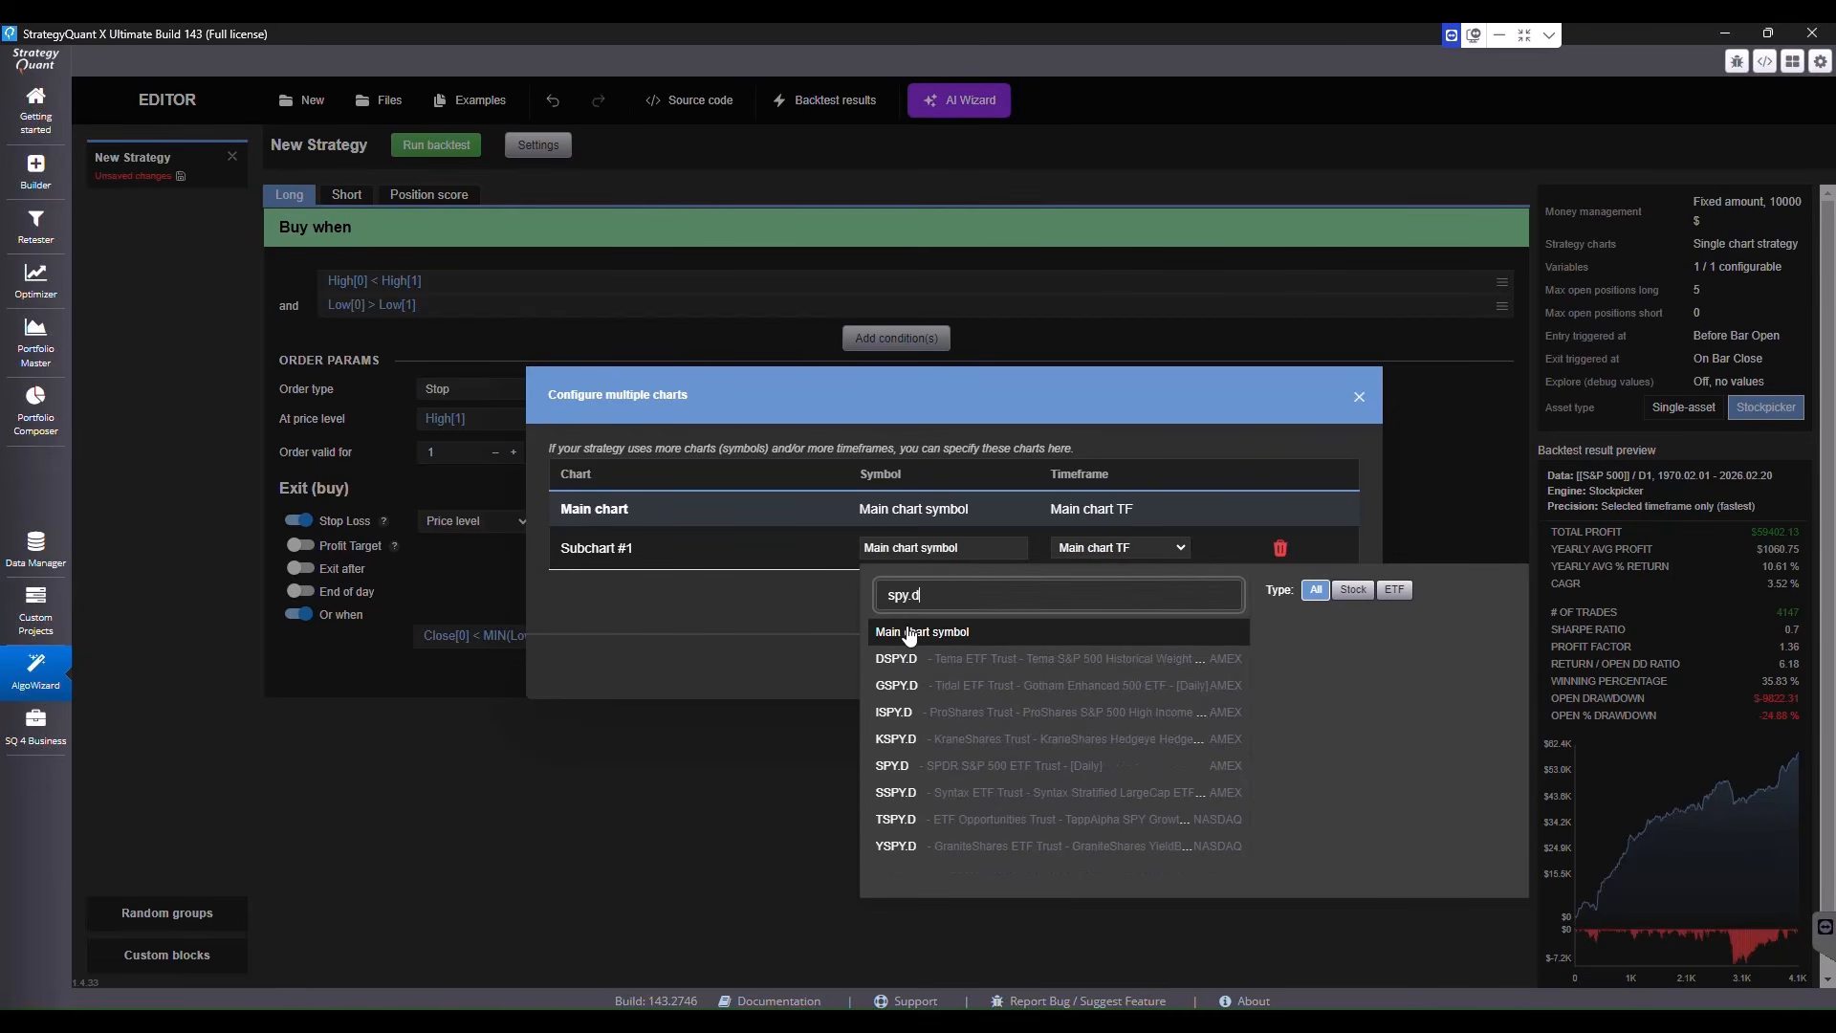
left_click(967, 771)
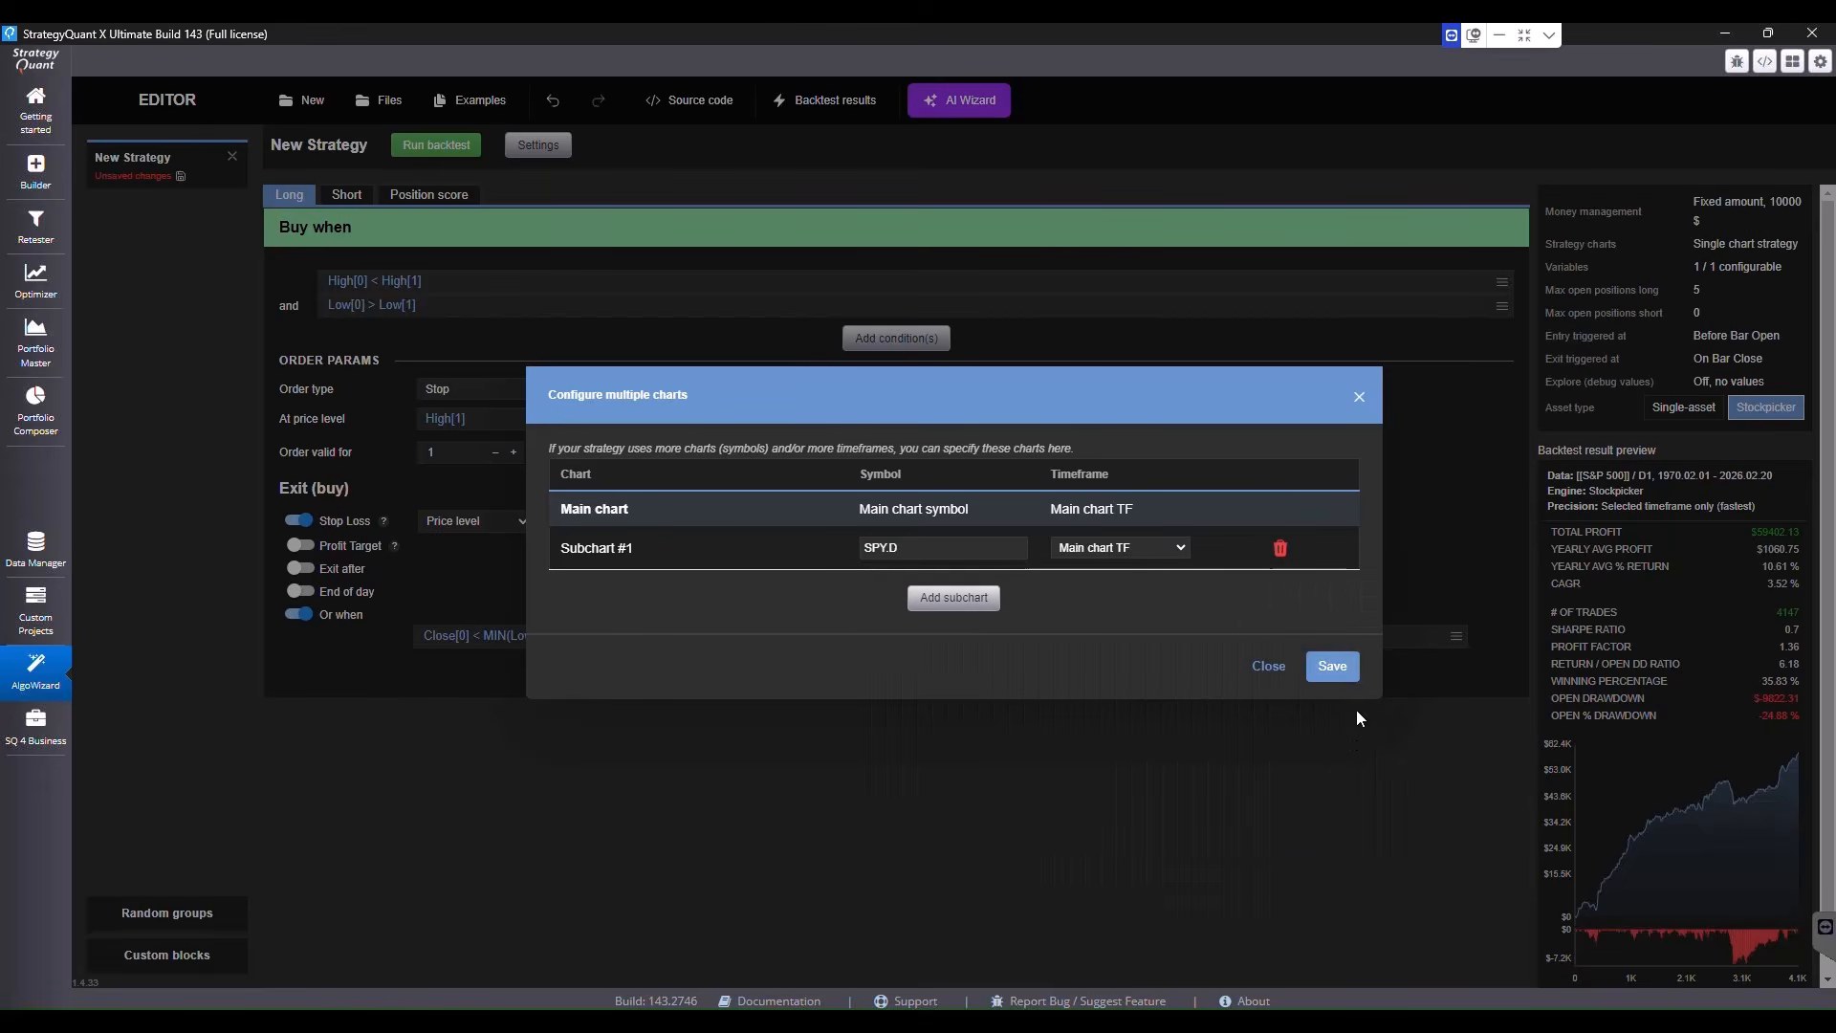
left_click(1329, 667)
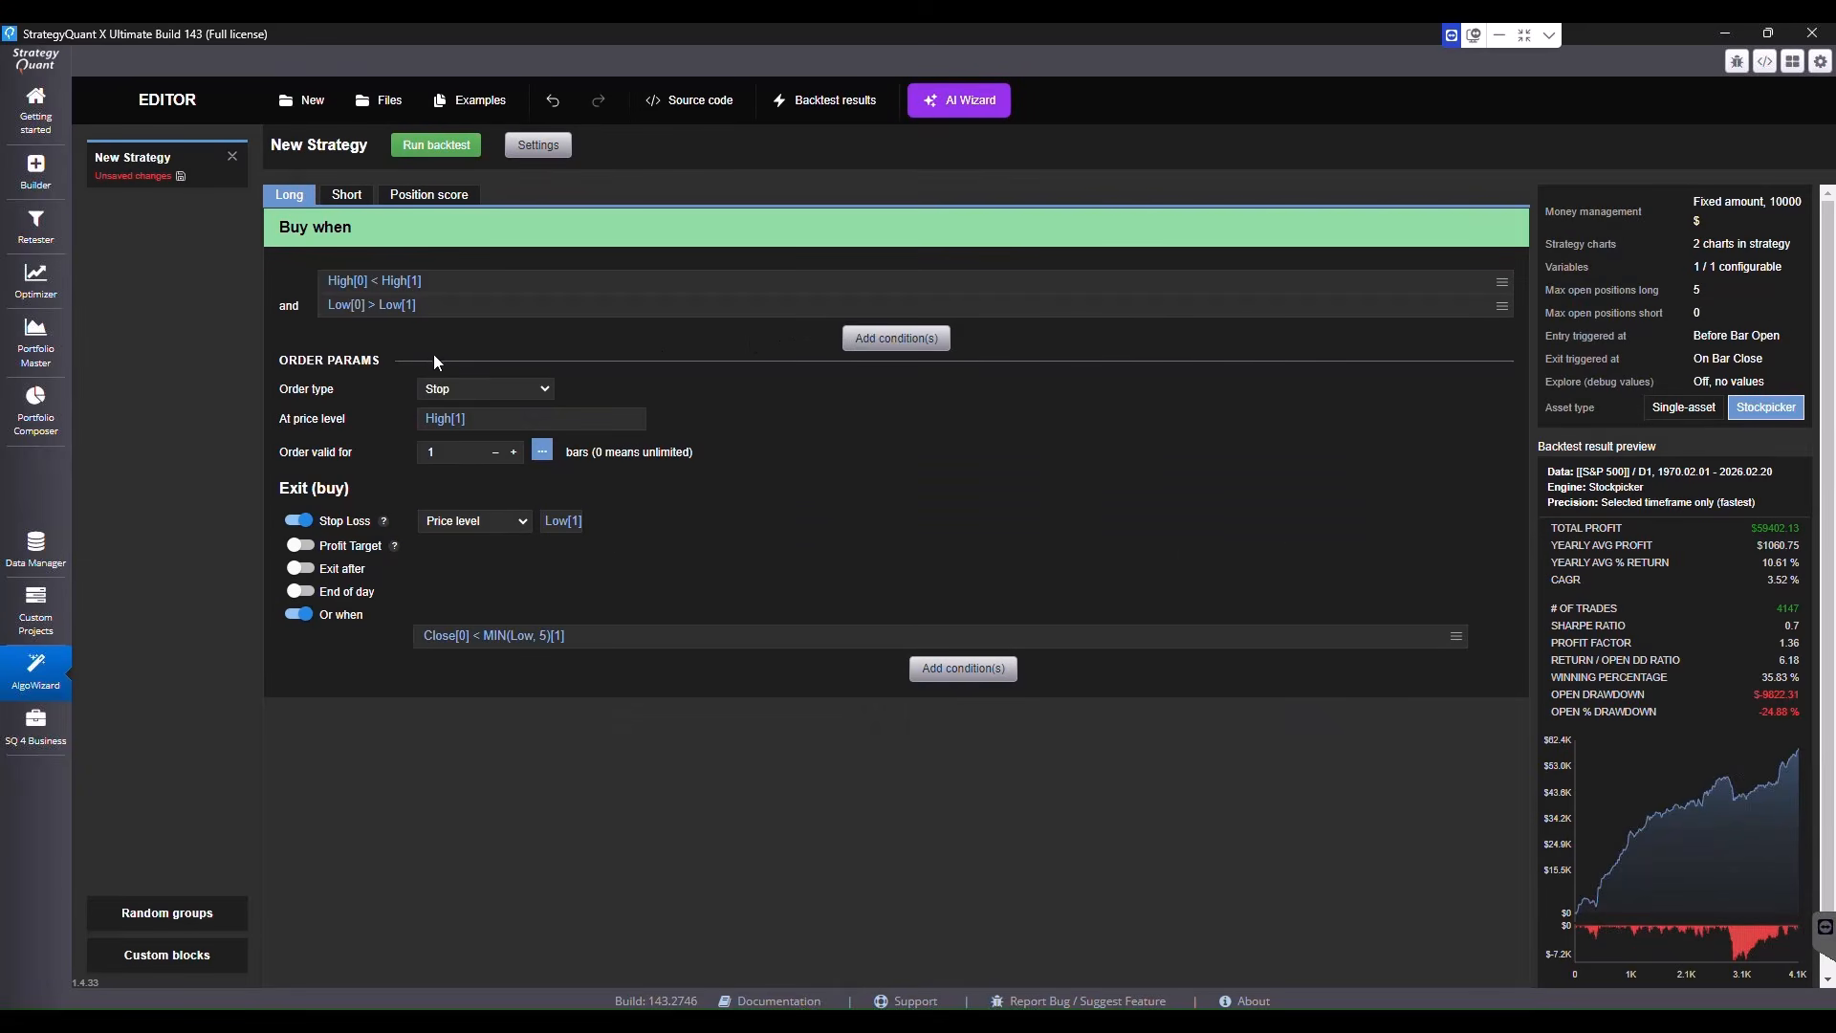
Add a third long entry condition based on the Close price of Subchart #1 (SPY.D) with shift 0
left_click(870, 335)
type("c")
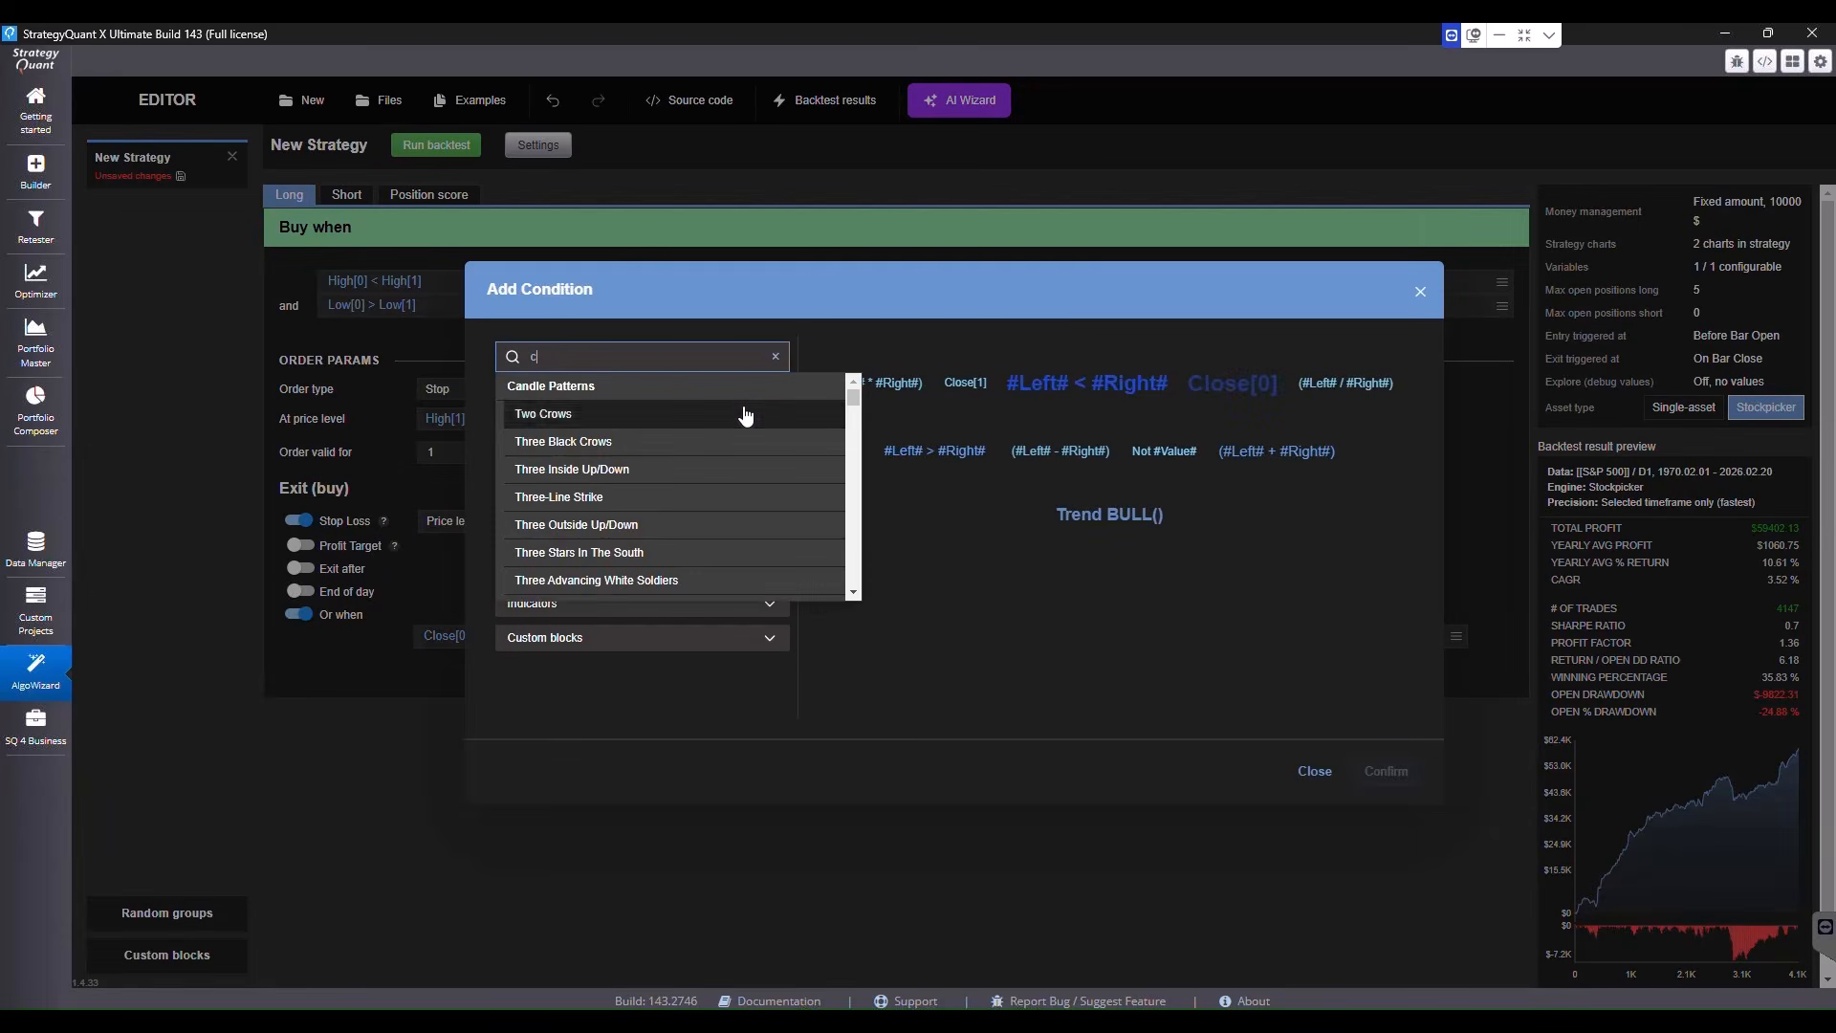
type("los")
left_click(705, 465)
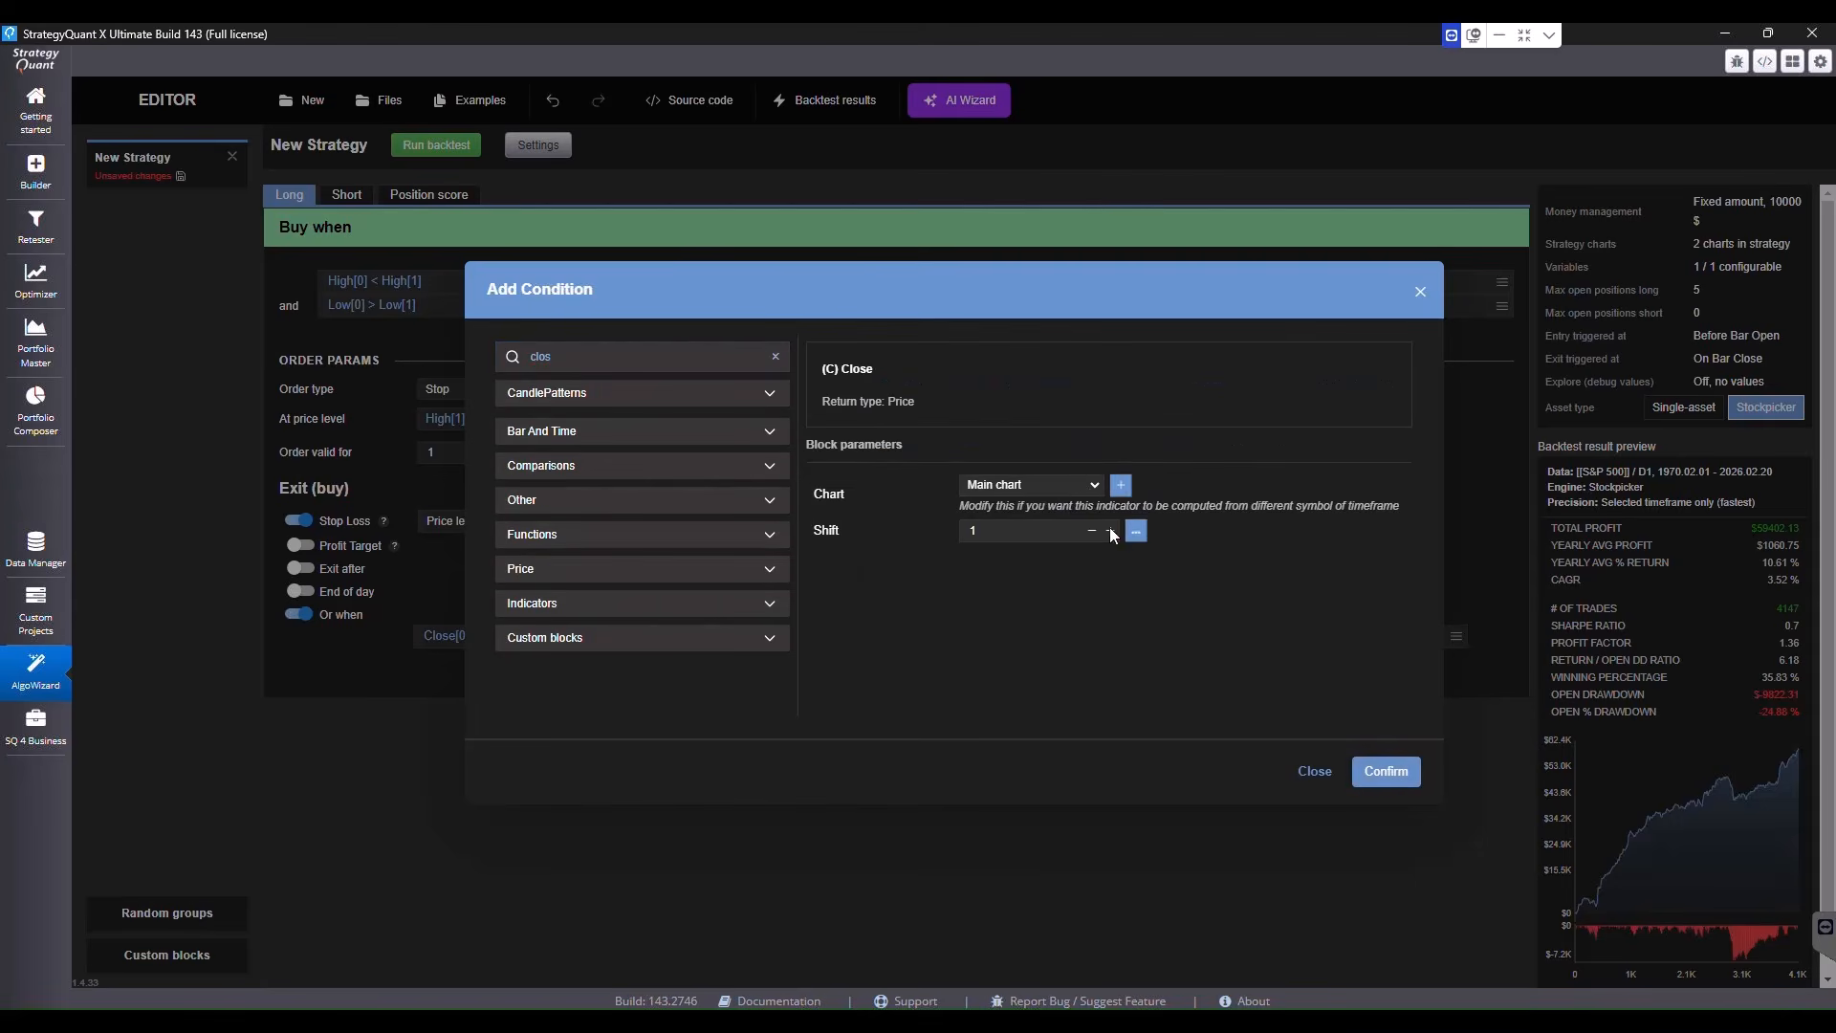
left_click(1033, 485)
left_click(1046, 519)
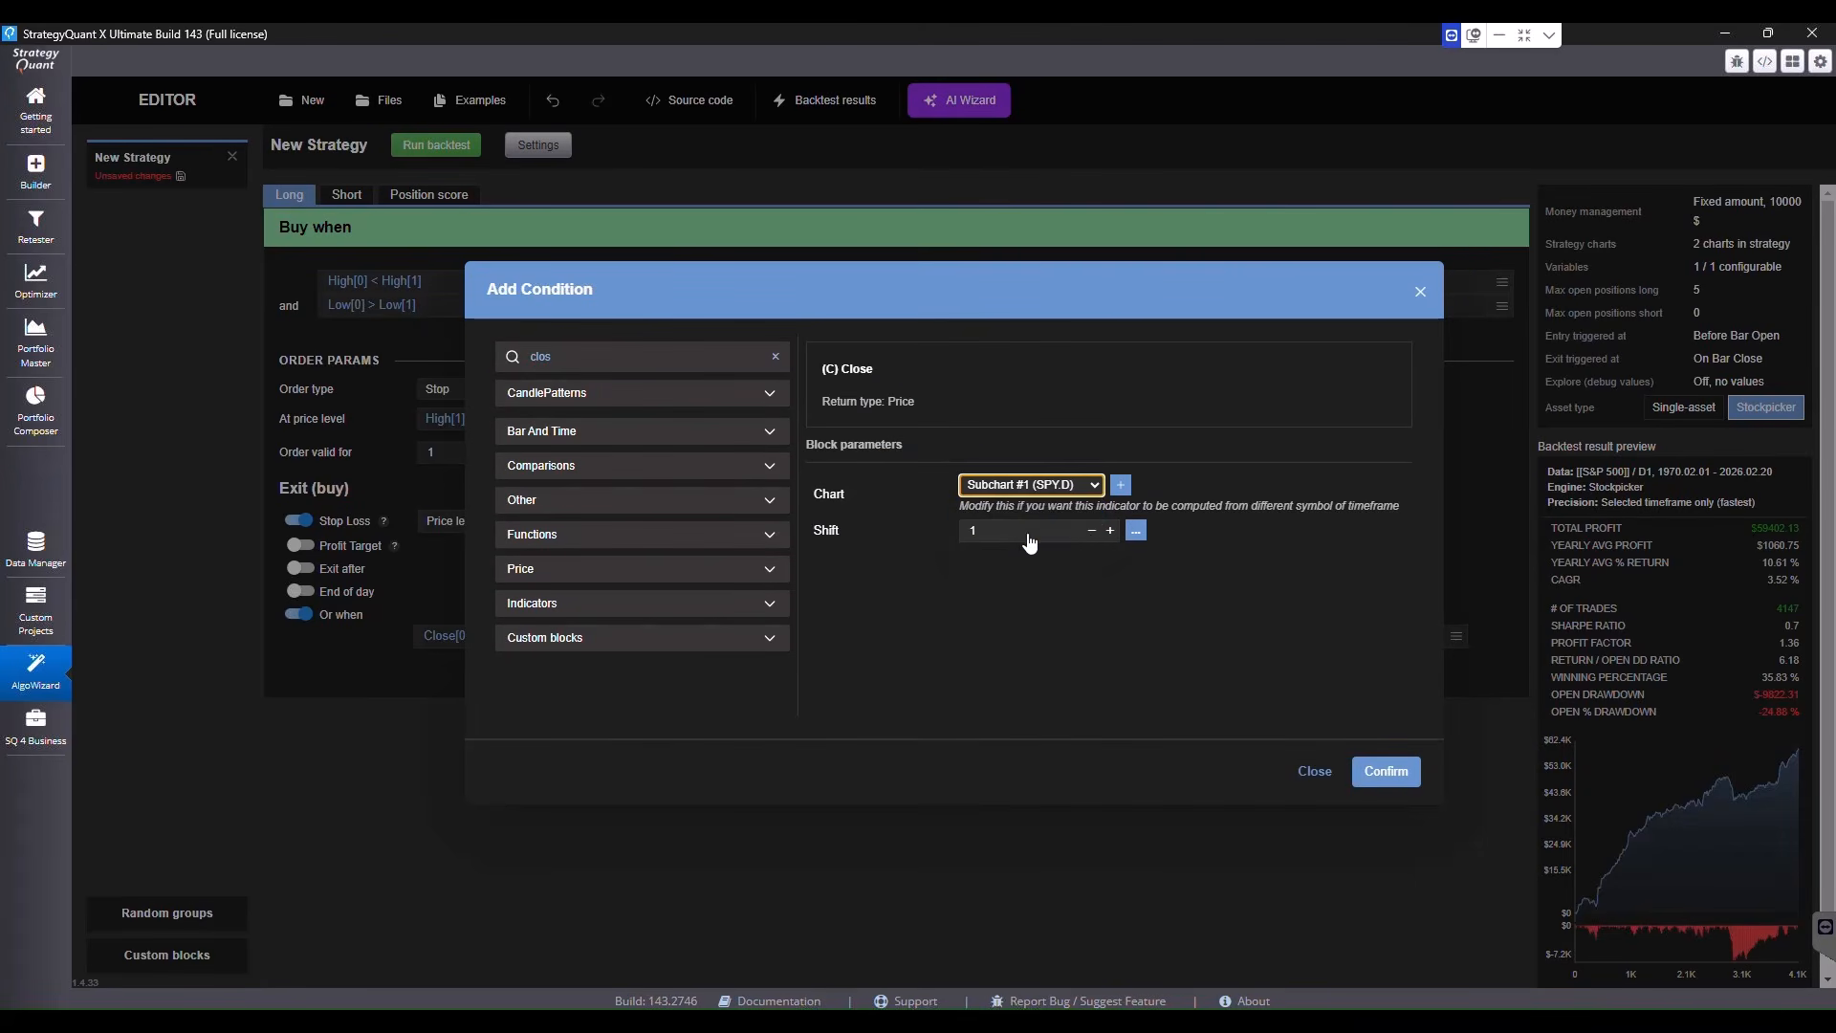
left_click(1380, 773)
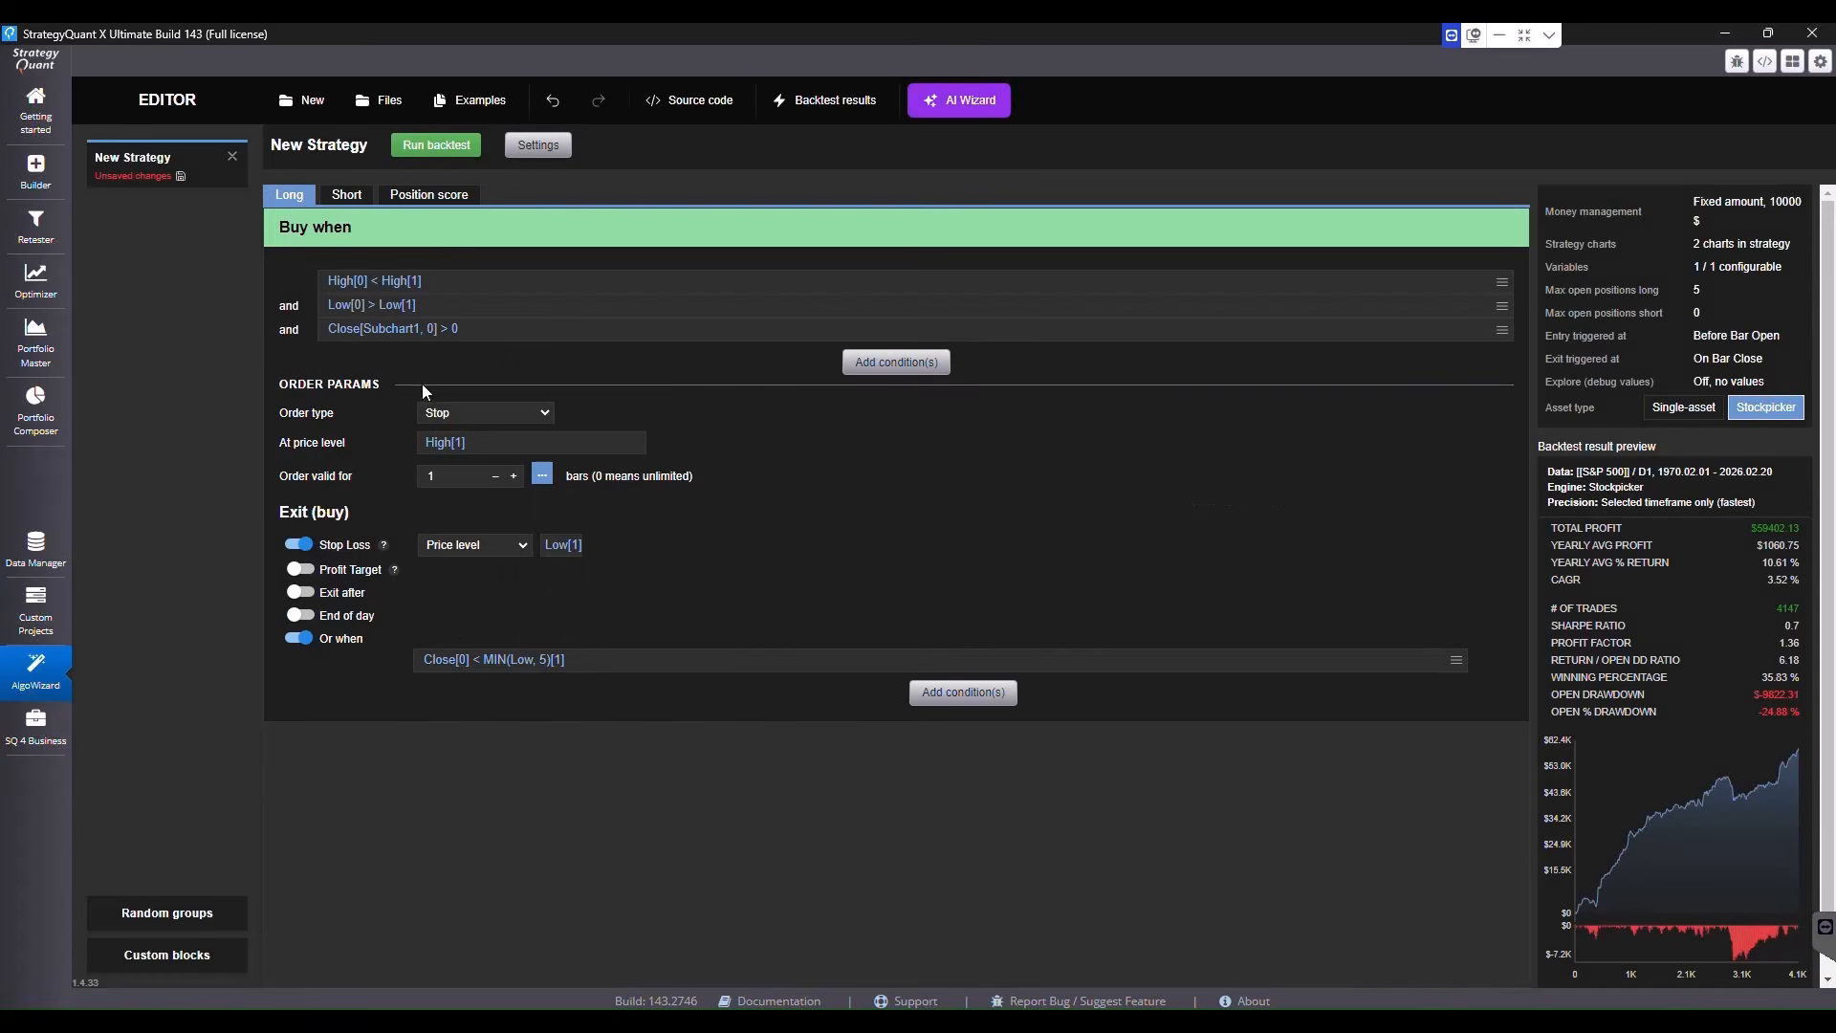
Set the right side of the SPY.D close condition to the Exponential Moving Average of Subchart #1 with time period 200
left_click(454, 329)
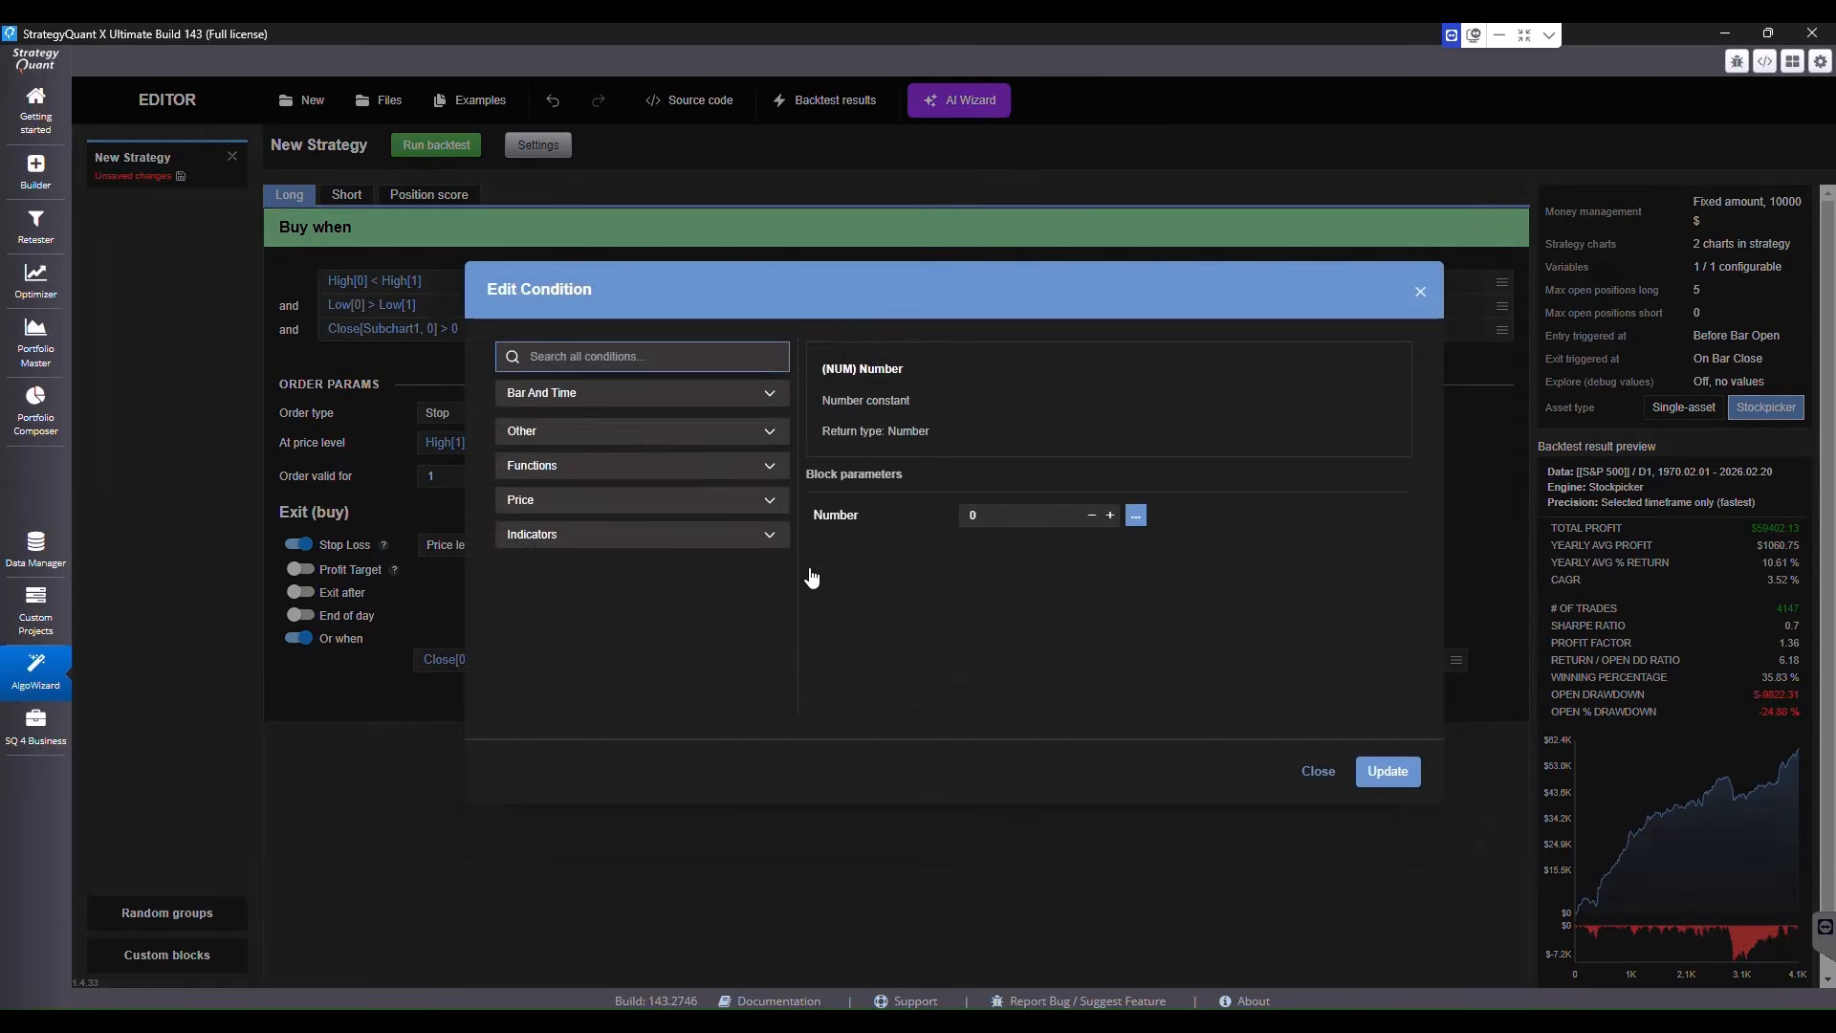
type("ema")
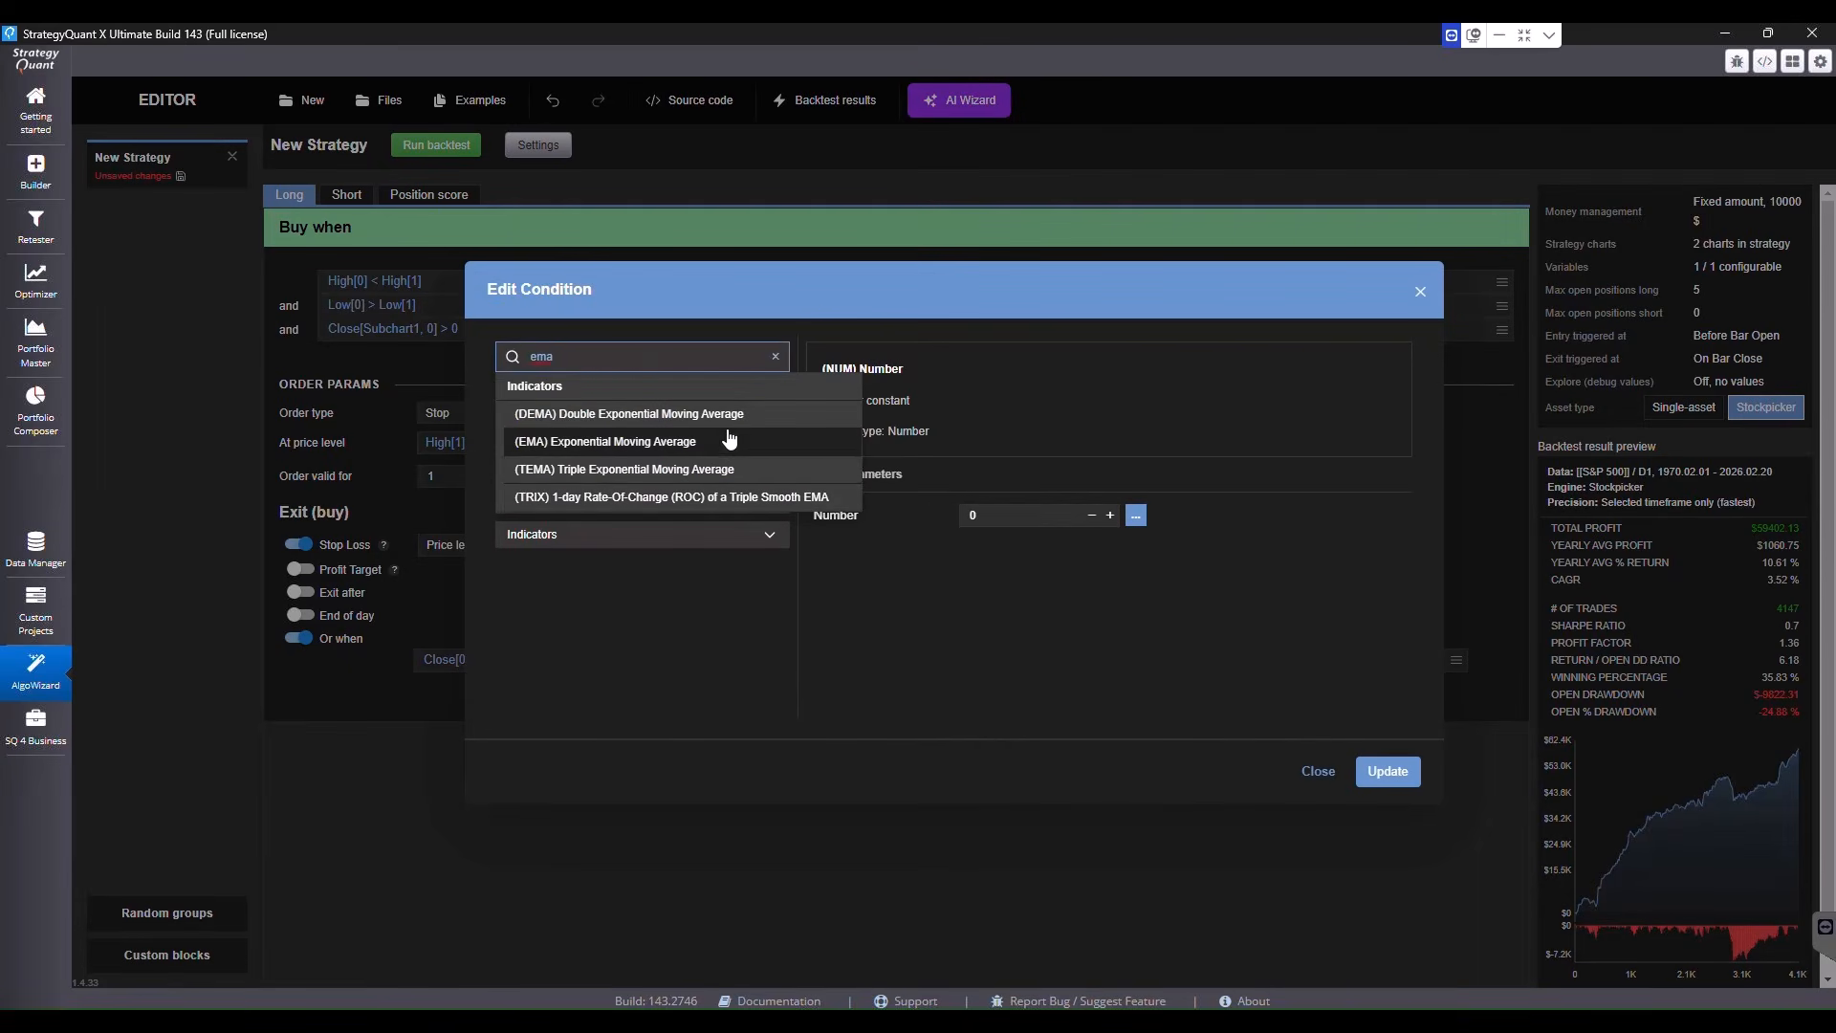
left_click(729, 440)
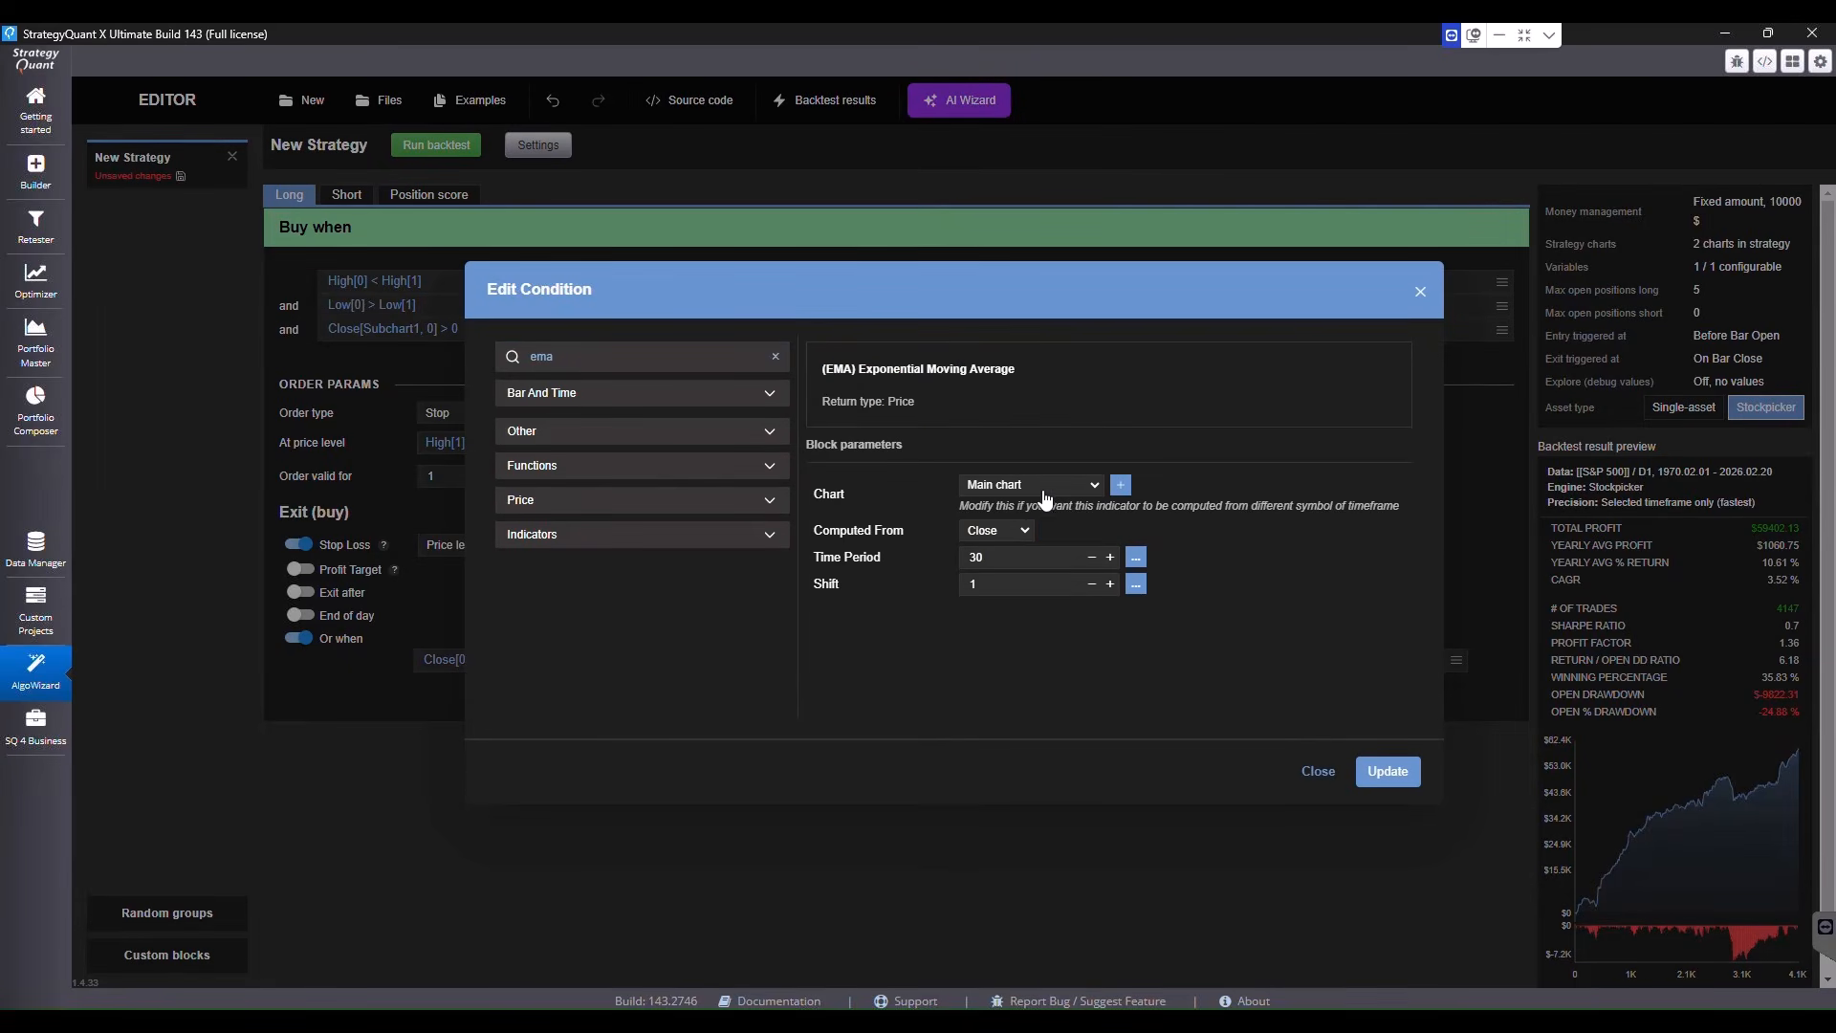
left_click(1044, 492)
left_click(1030, 520)
left_click(1015, 562)
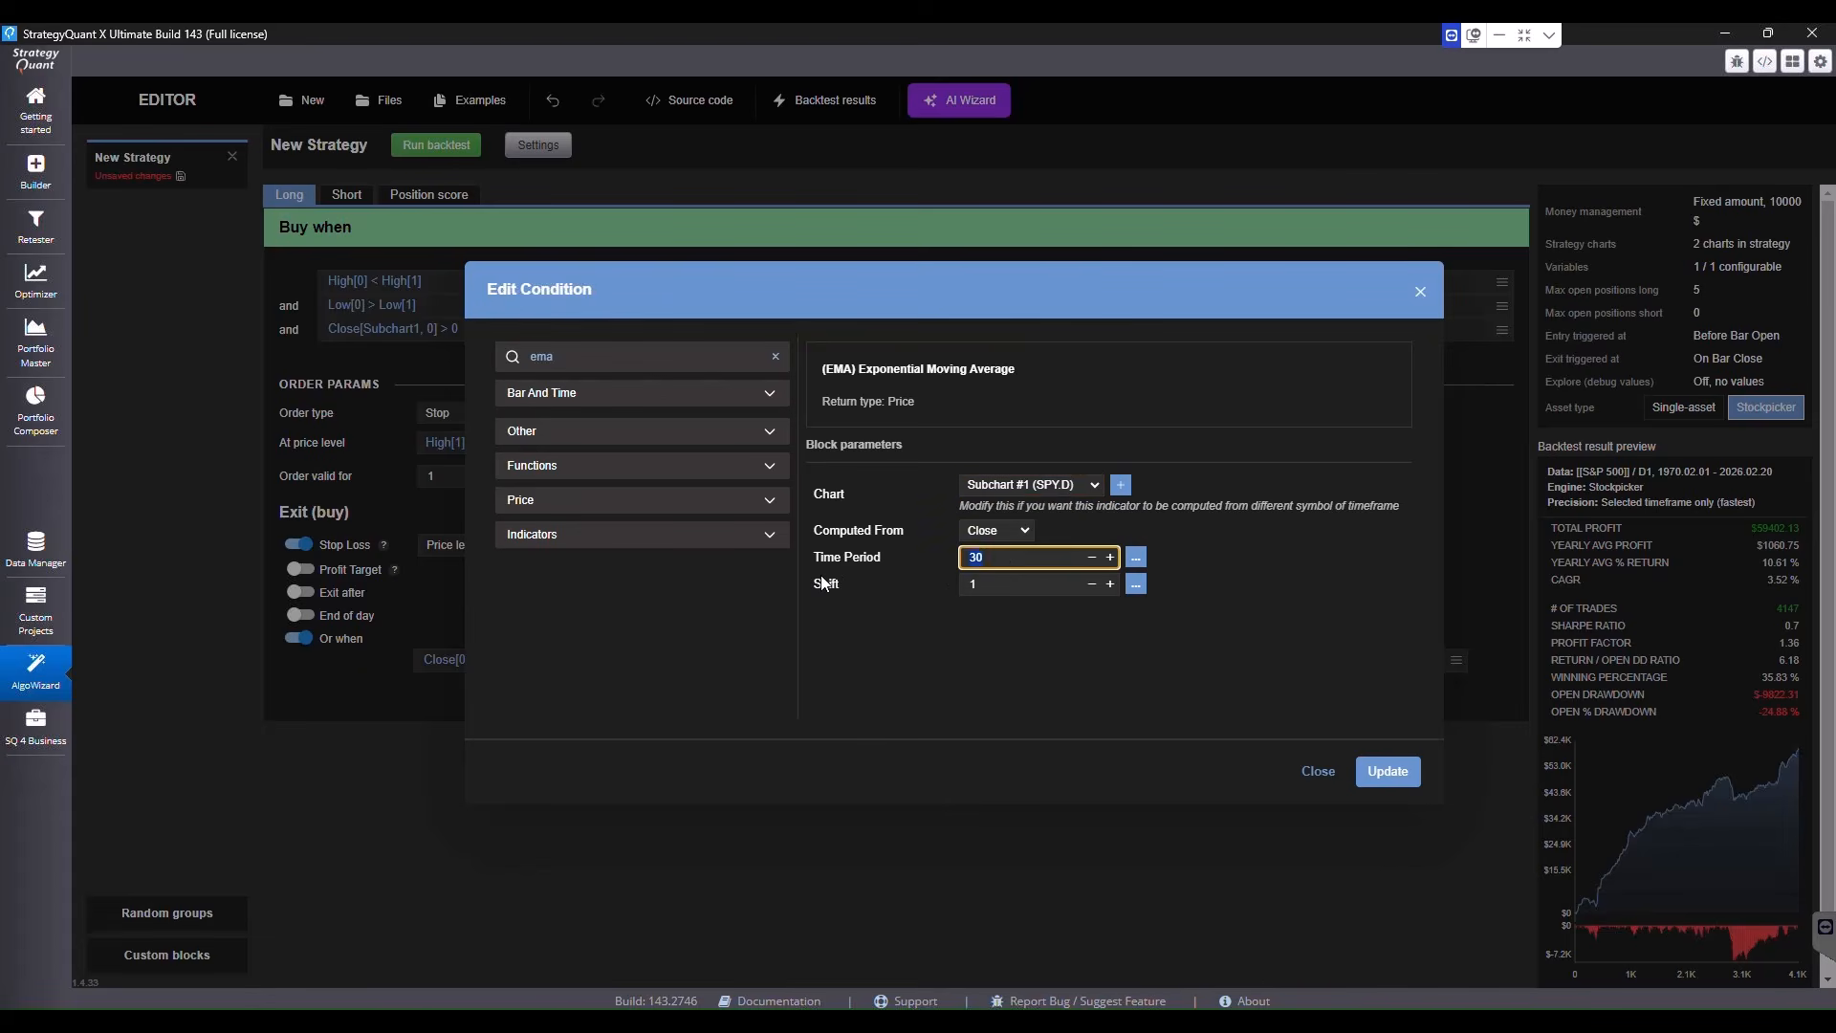
type("200")
left_click(1389, 774)
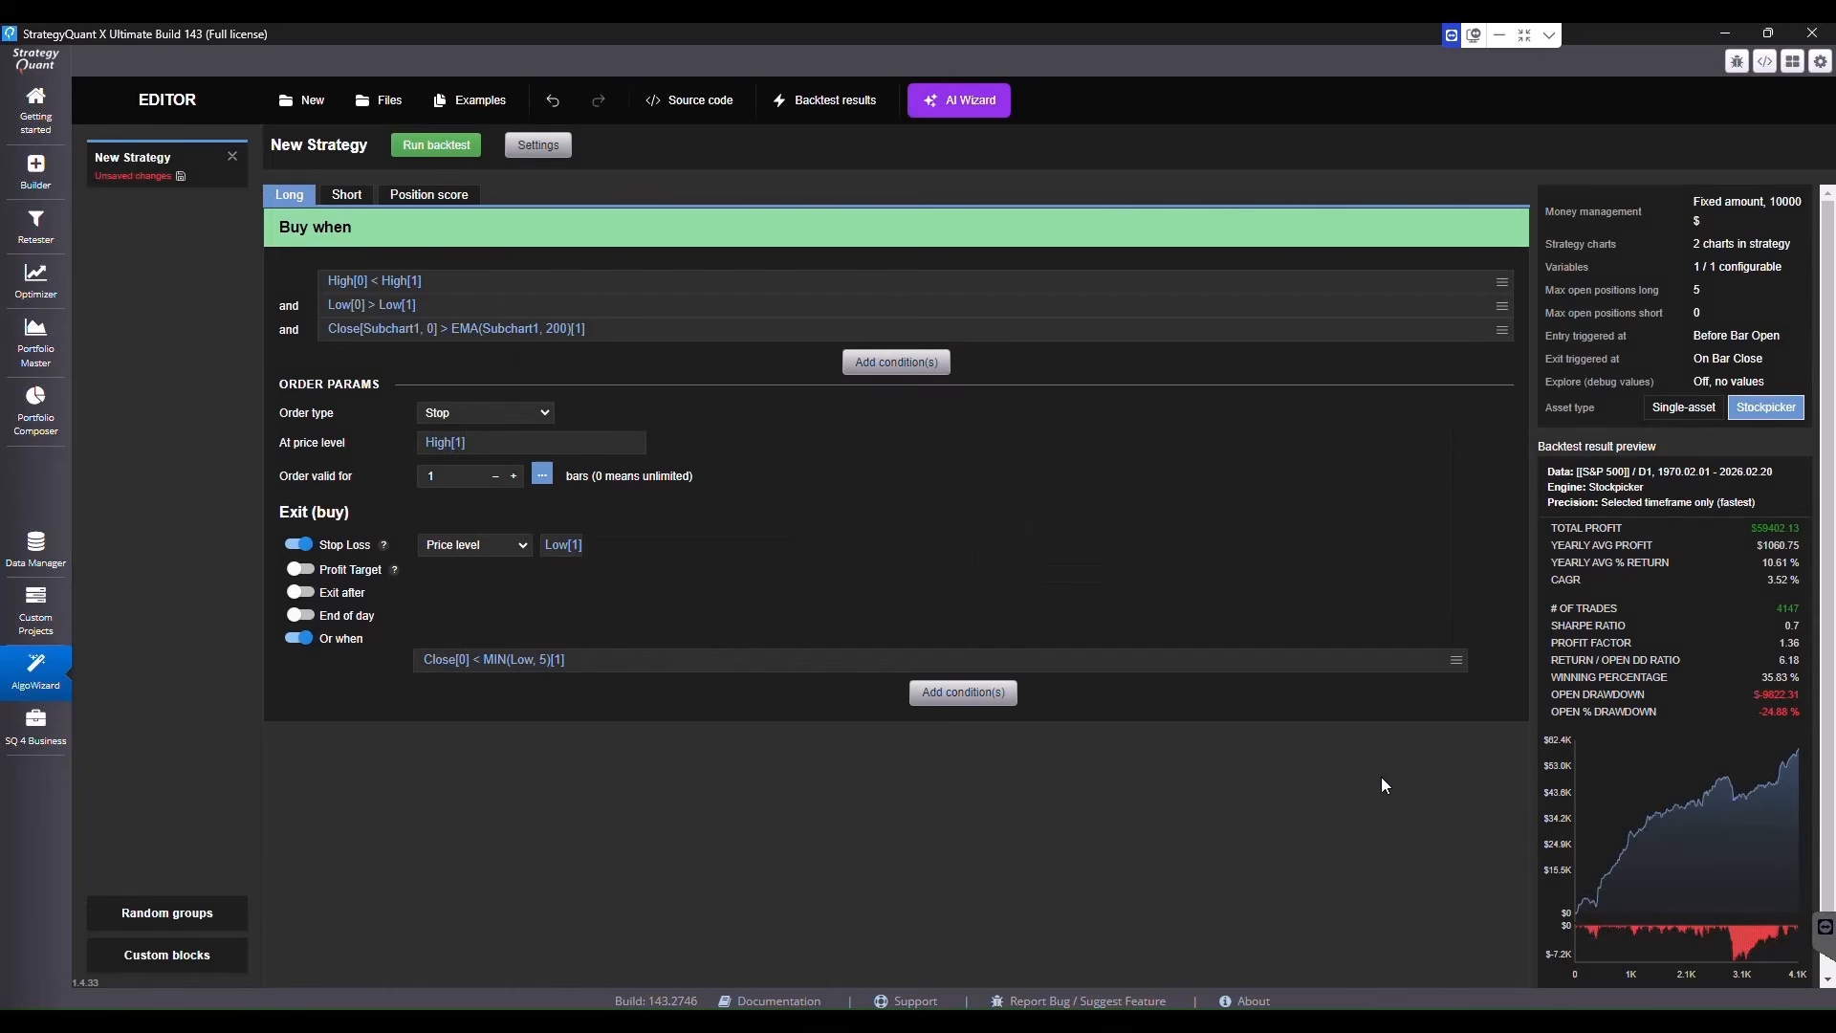
Run the backtest on the filtered strategy, review its detailed equity chart and return to the editor
left_click(436, 144)
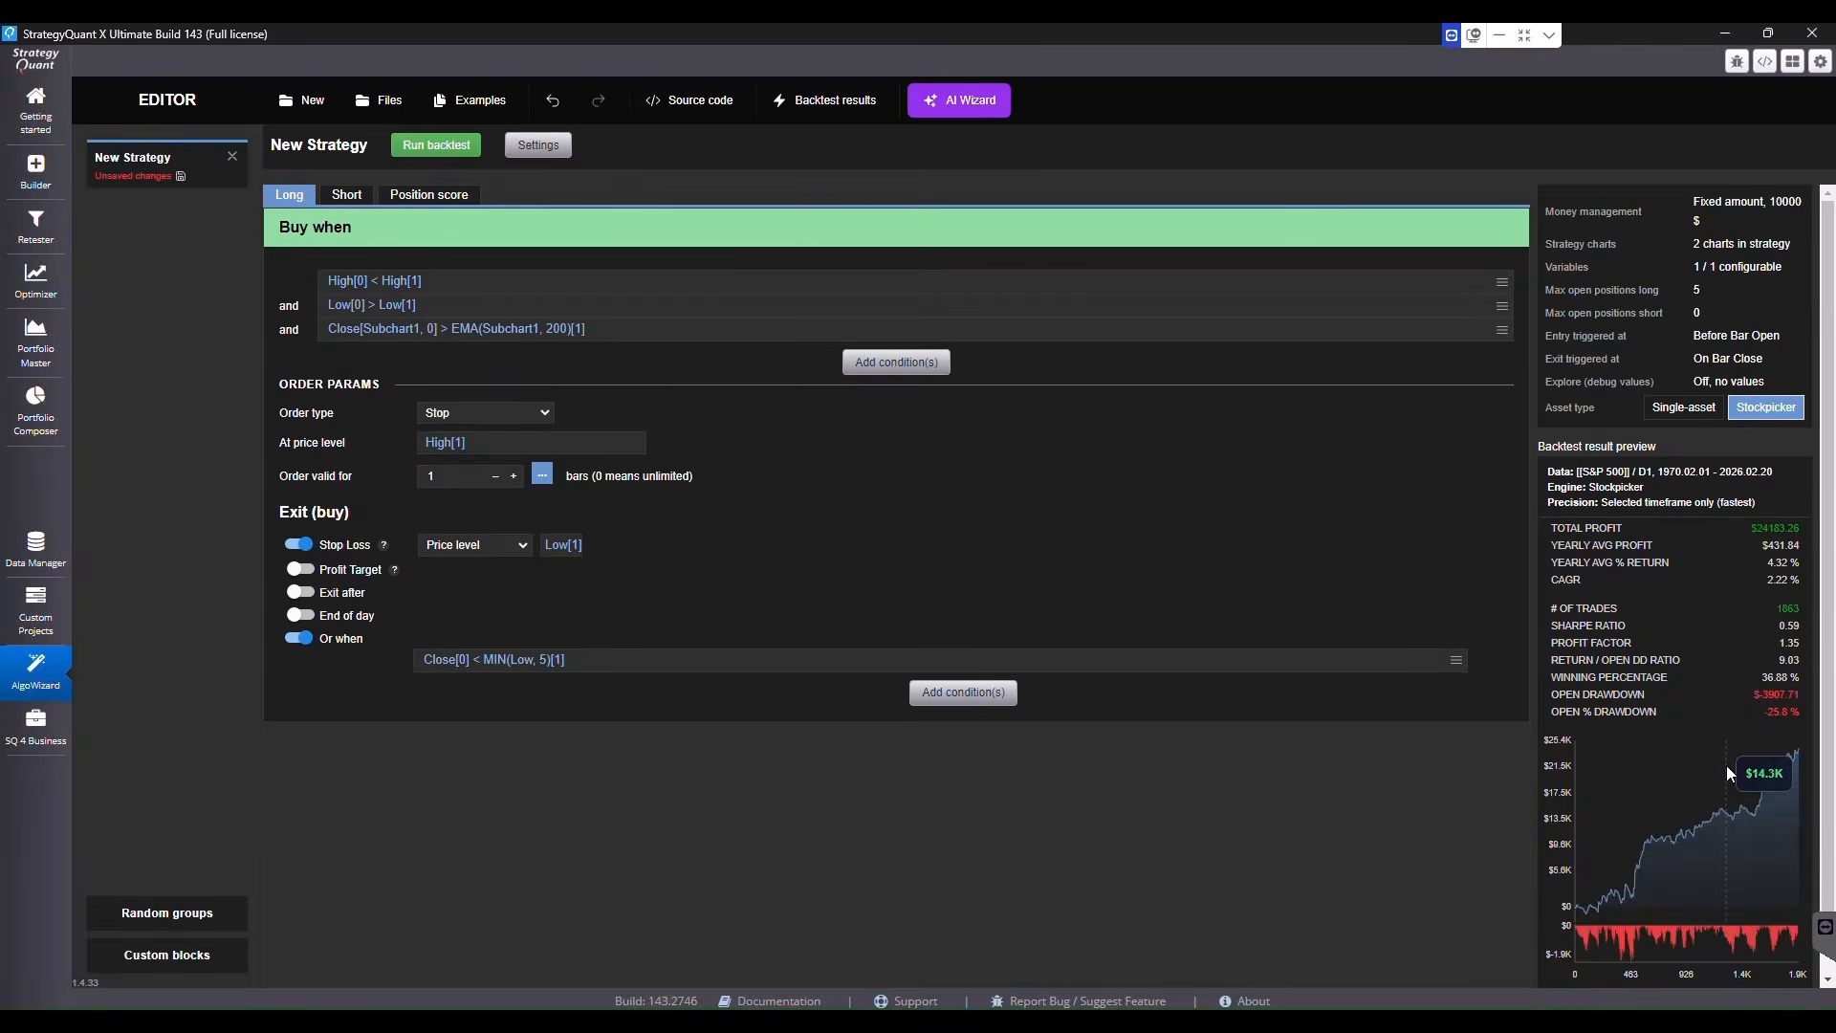
left_click(1728, 774)
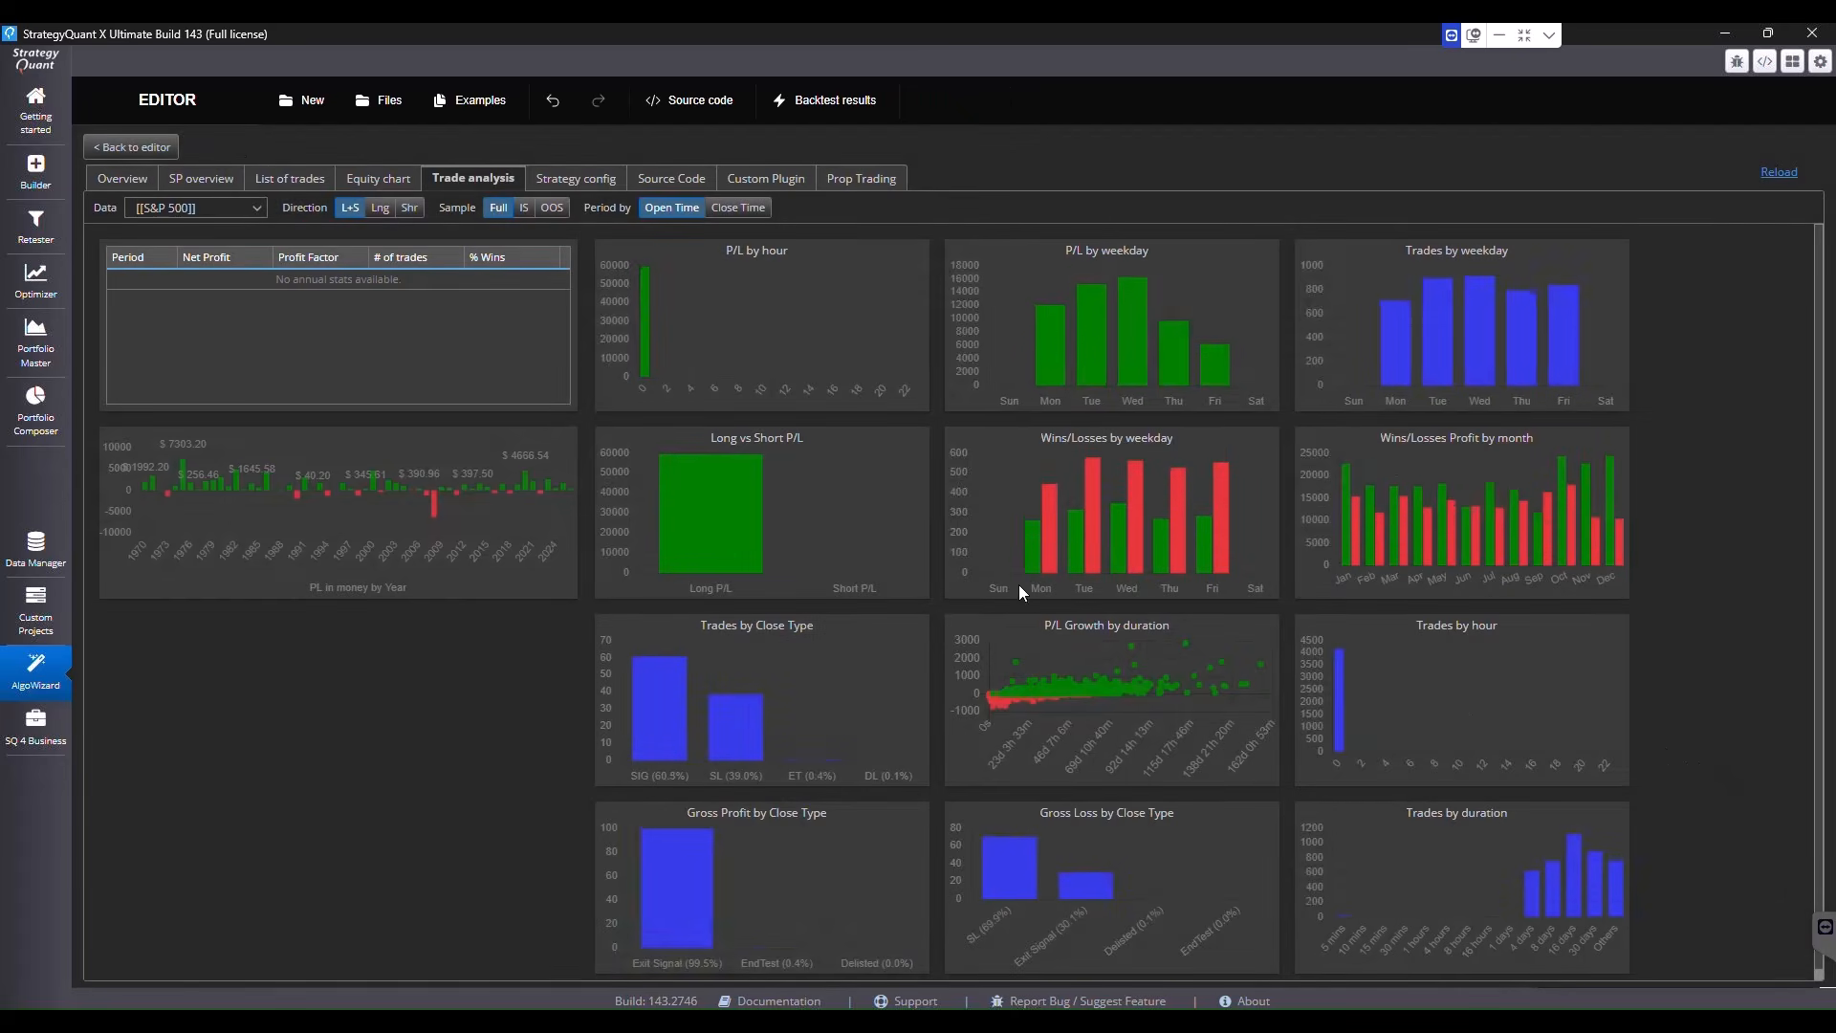
left_click(378, 179)
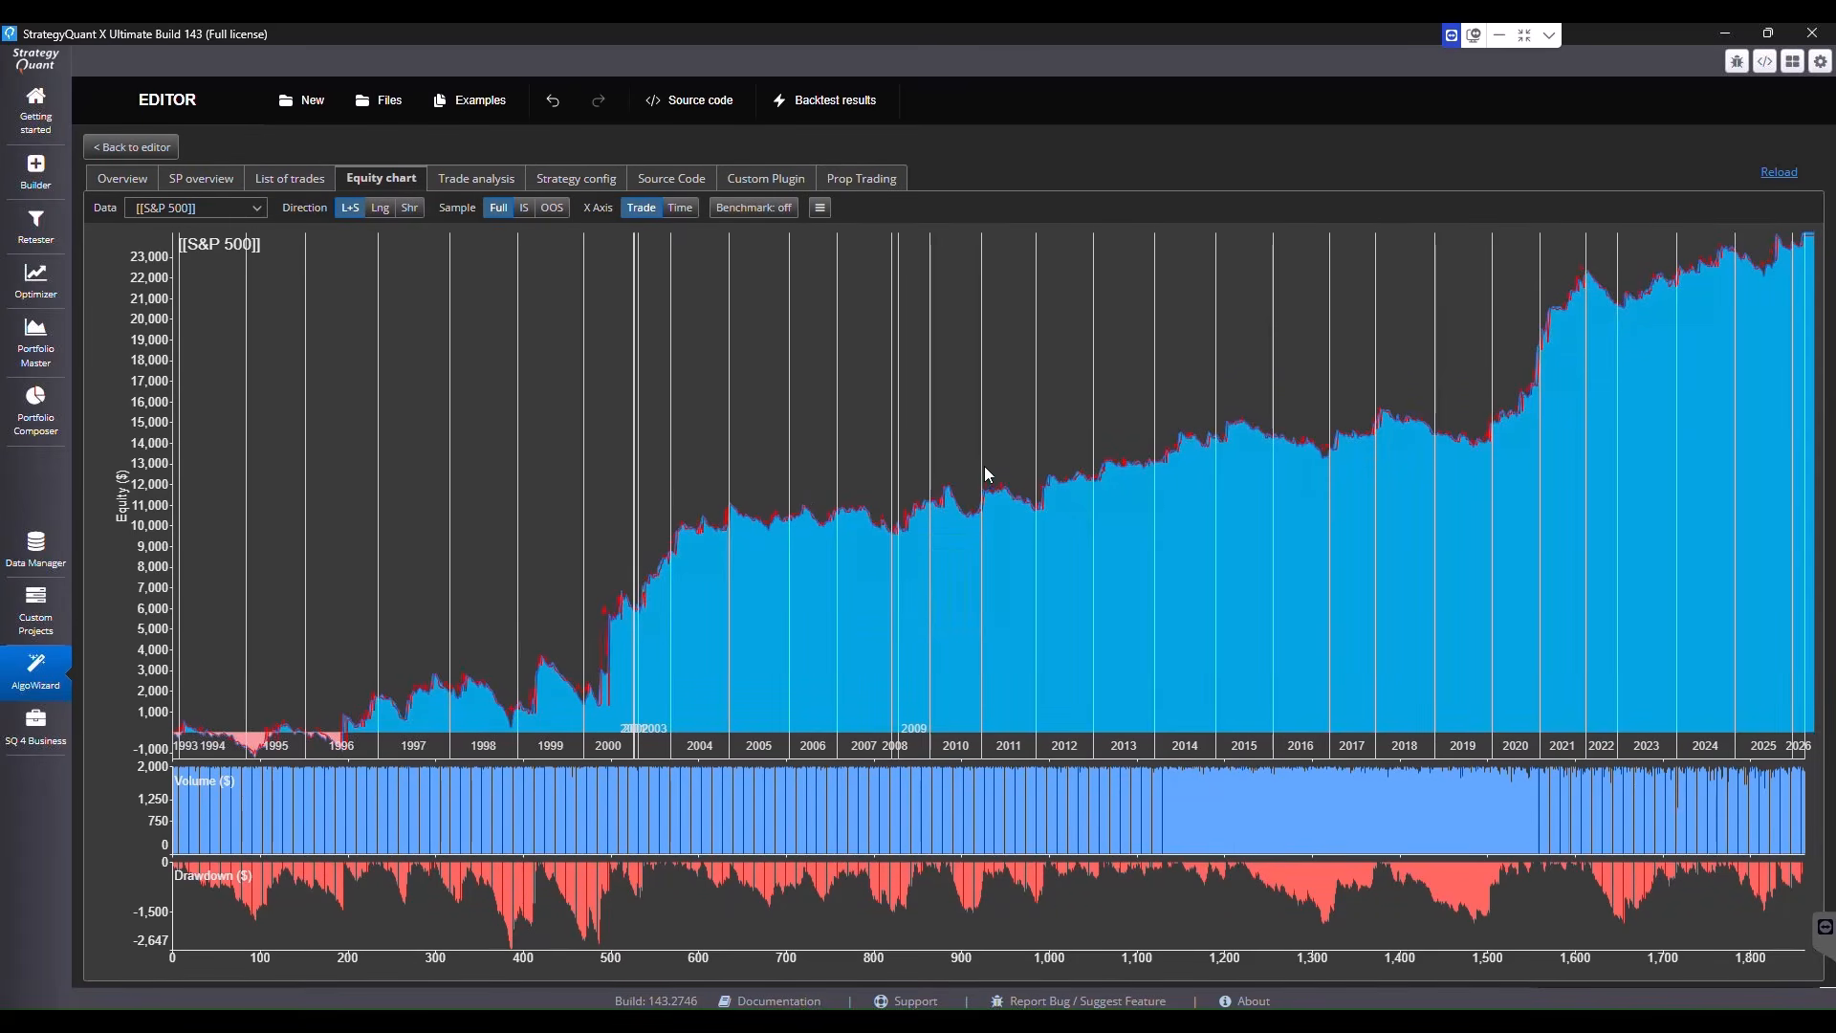
left_click(136, 151)
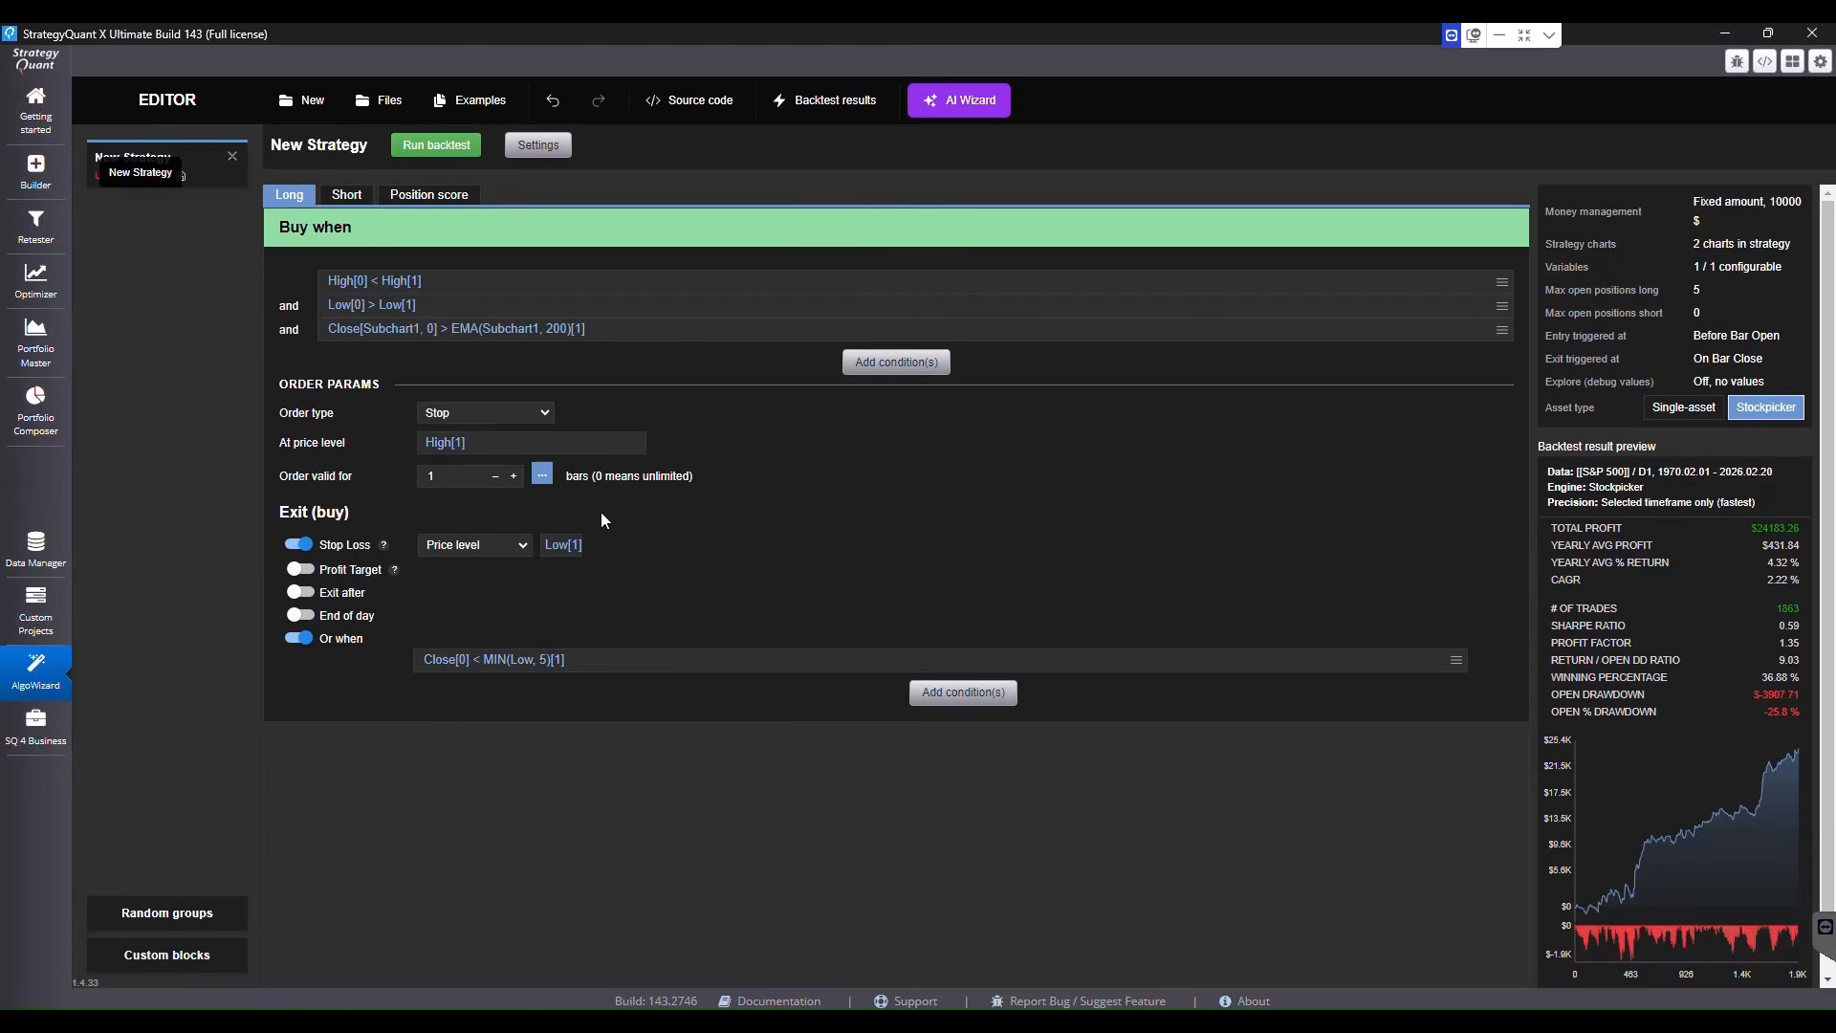